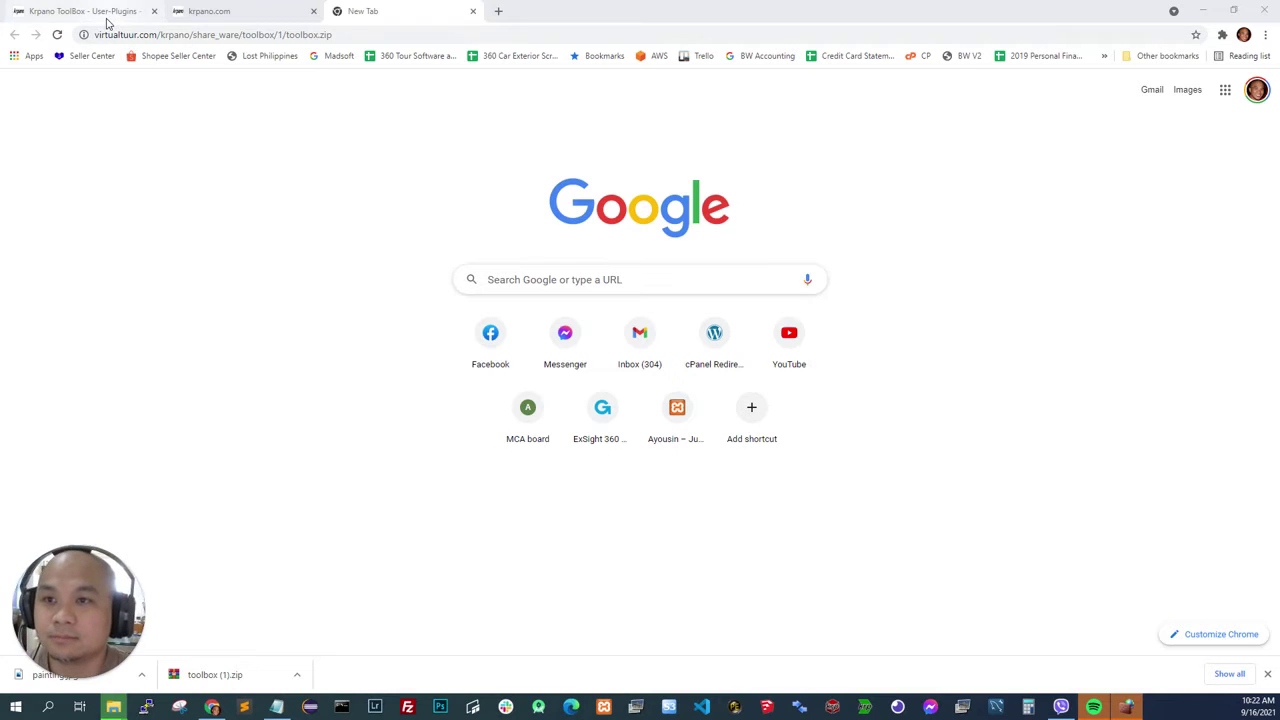
Review the Krpano ToolBox forum thread and the third-party plugin list on the krpano home page.
left_click(108, 20)
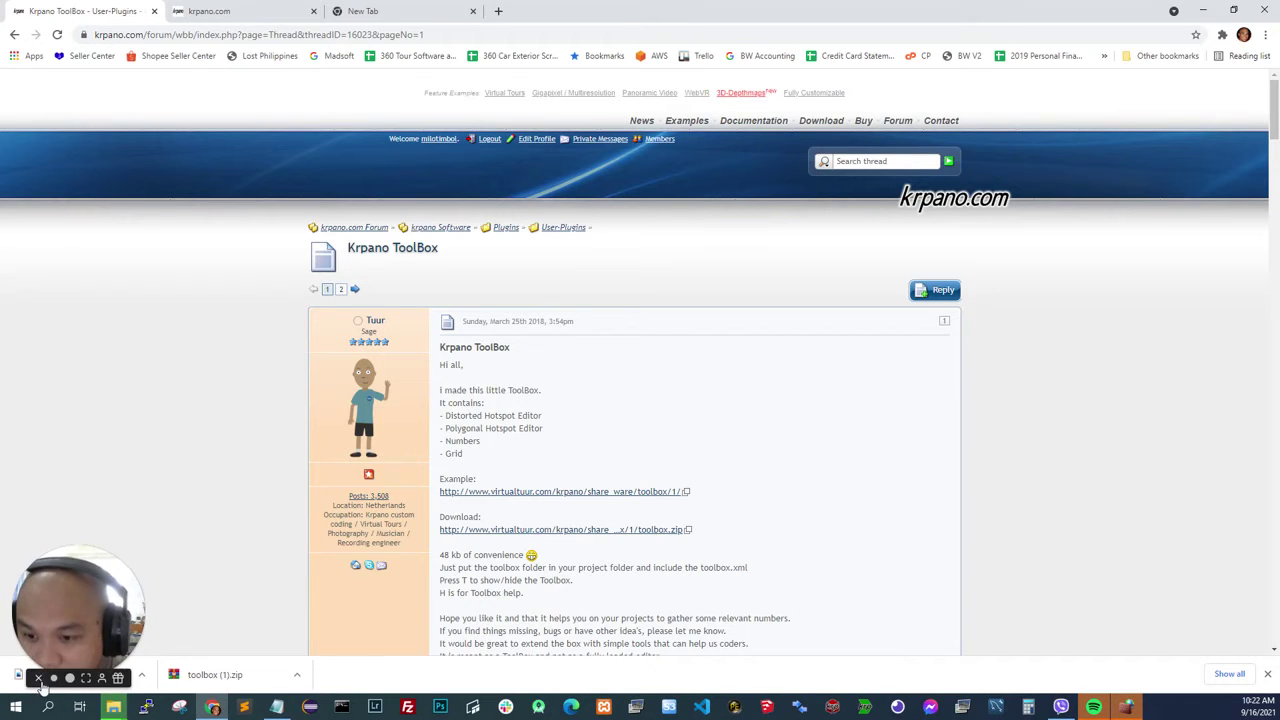
left_click(38, 679)
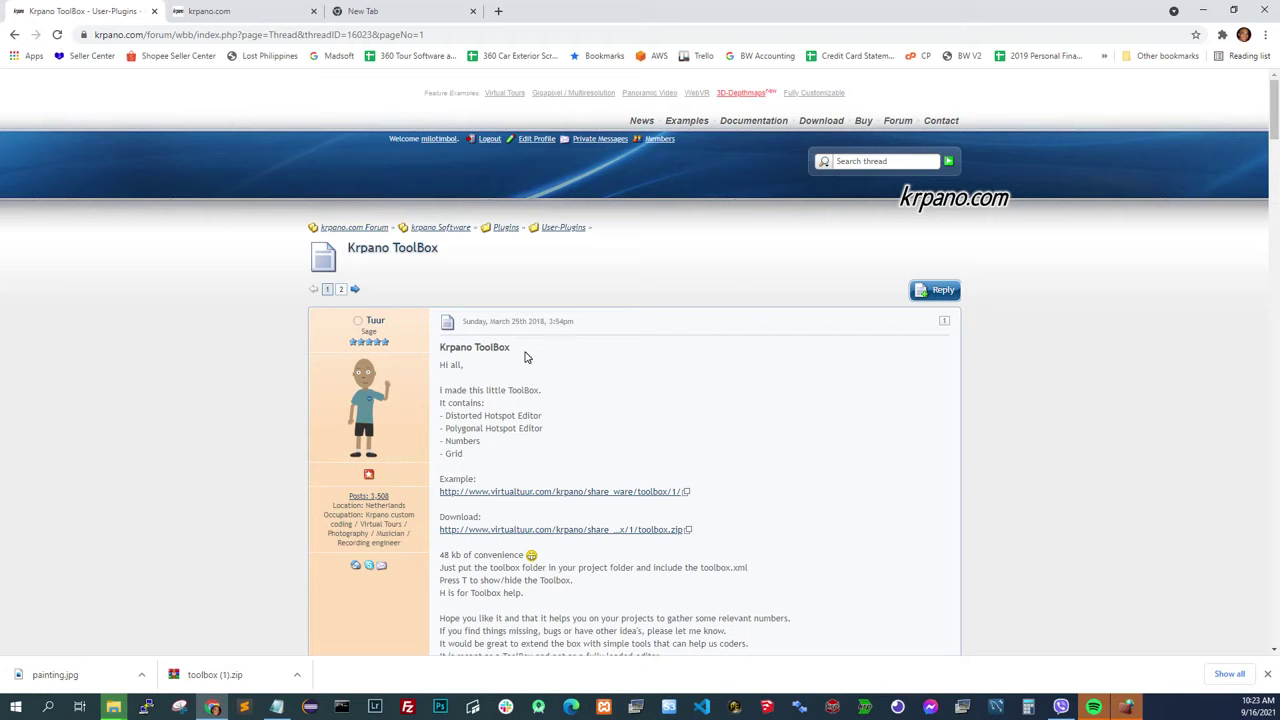
scroll(702, 369, "down", 3)
scroll(726, 366, "up", 3)
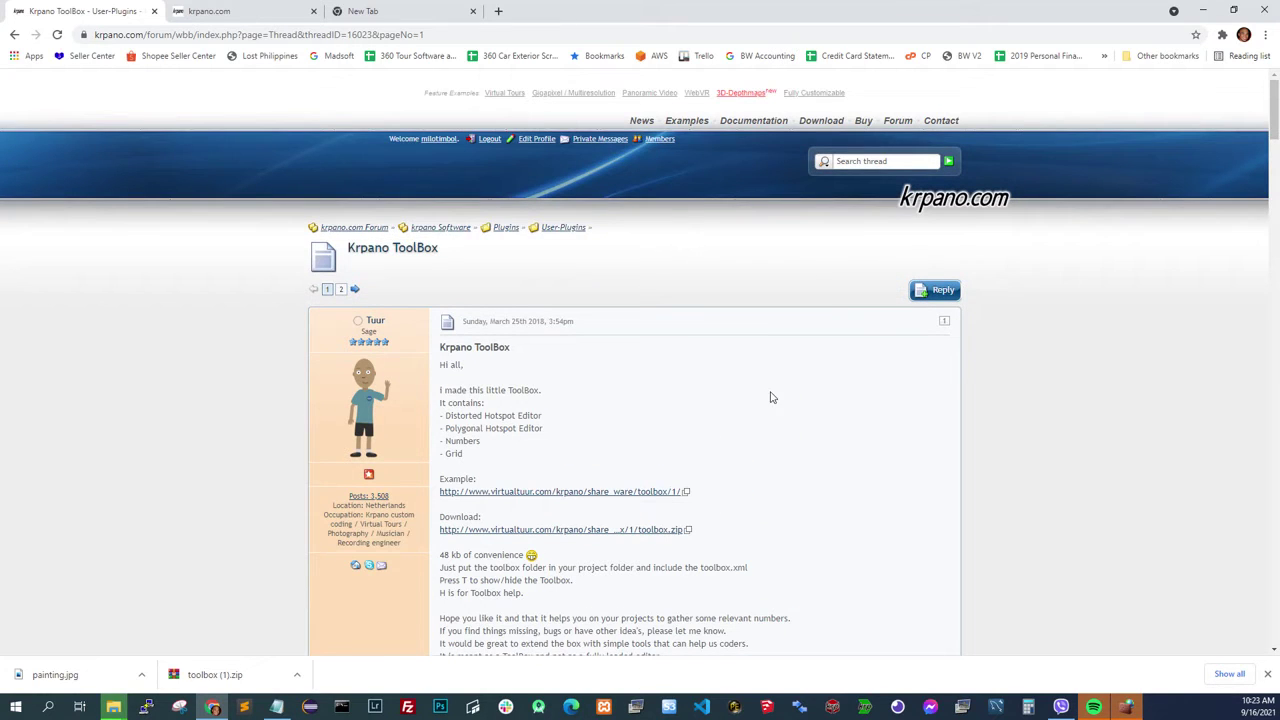
left_click(226, 12)
scroll(428, 283, "up", 3)
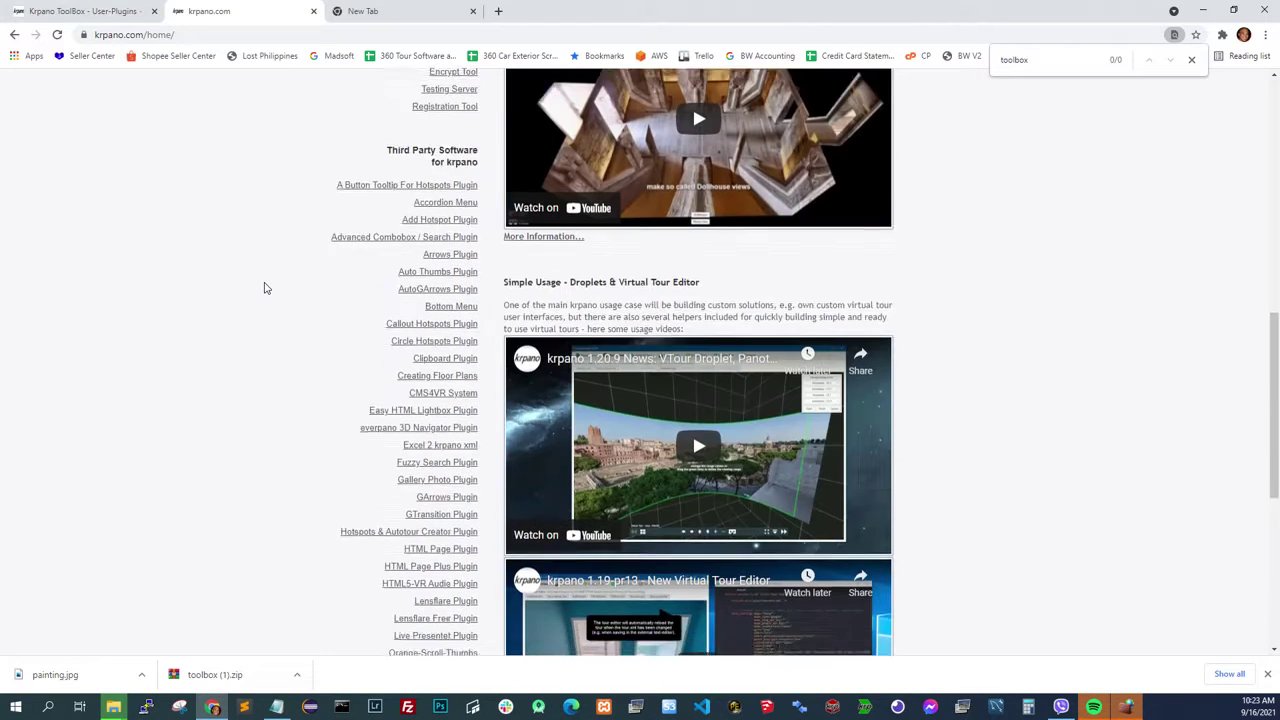
scroll(388, 246, "up", 3)
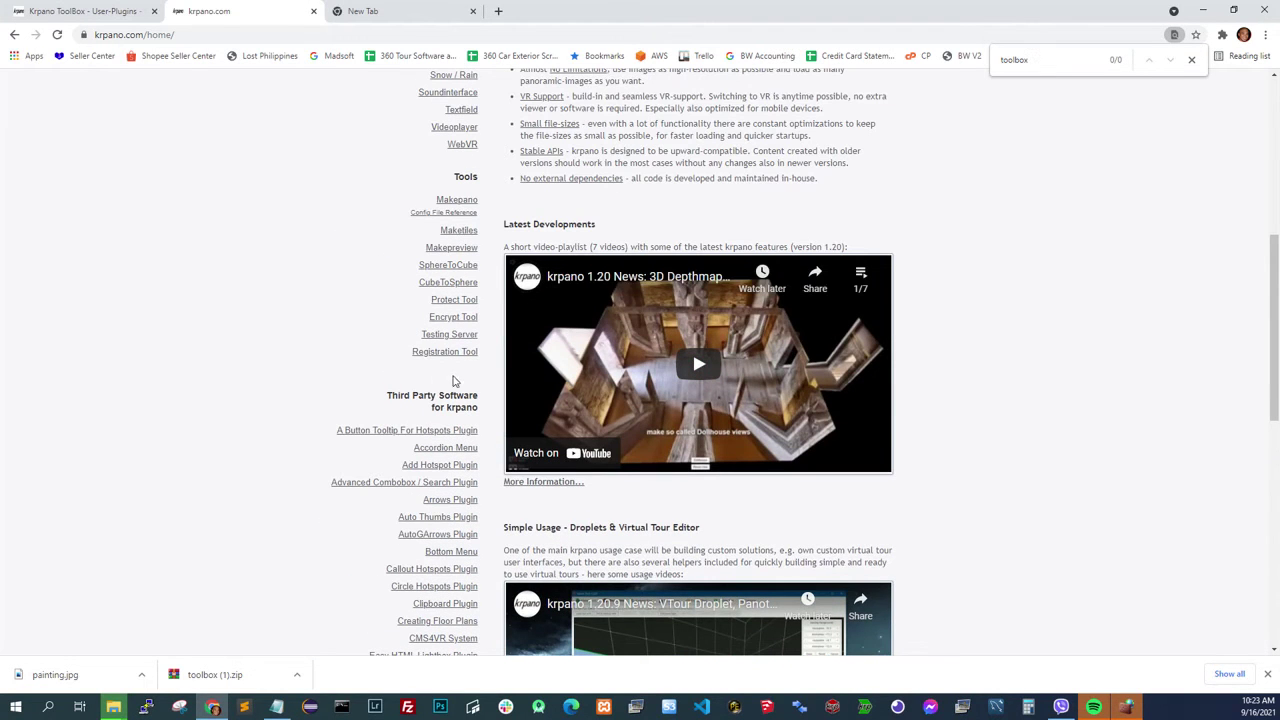
left_click(150, 10)
left_click(224, 12)
left_click(90, 11)
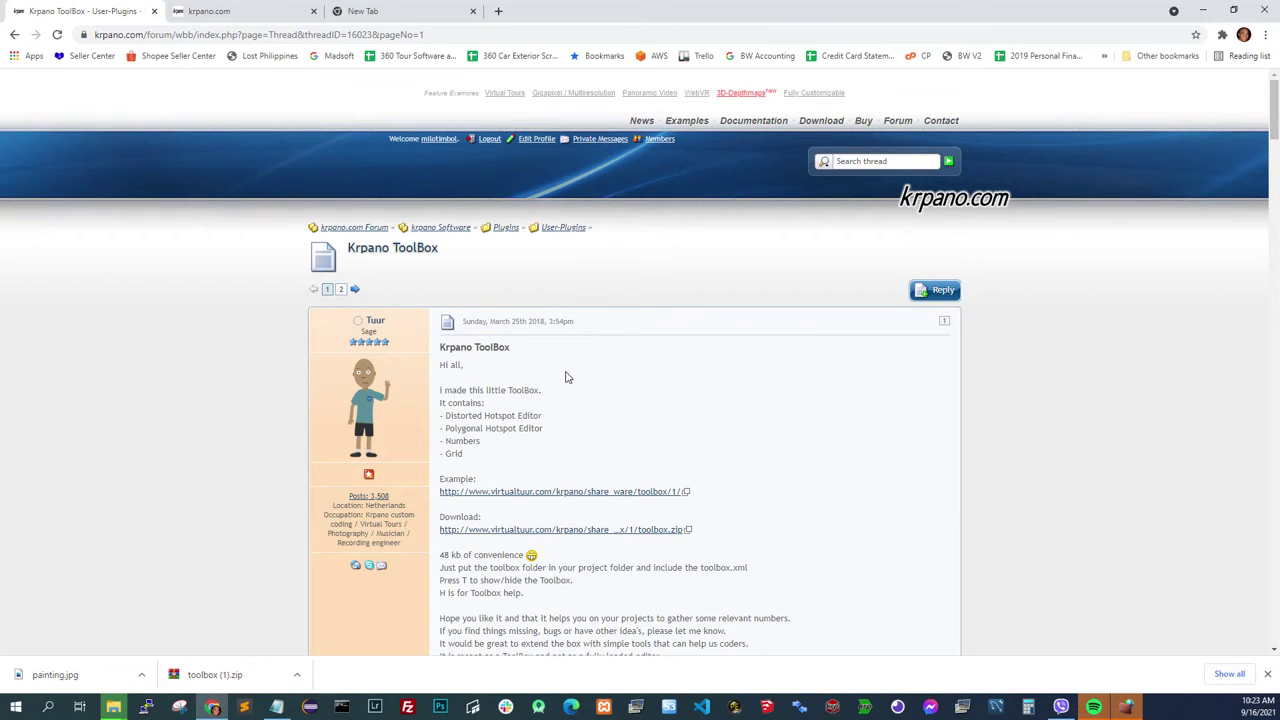
scroll(660, 240, "down", 5)
scroll(630, 270, "up", 2)
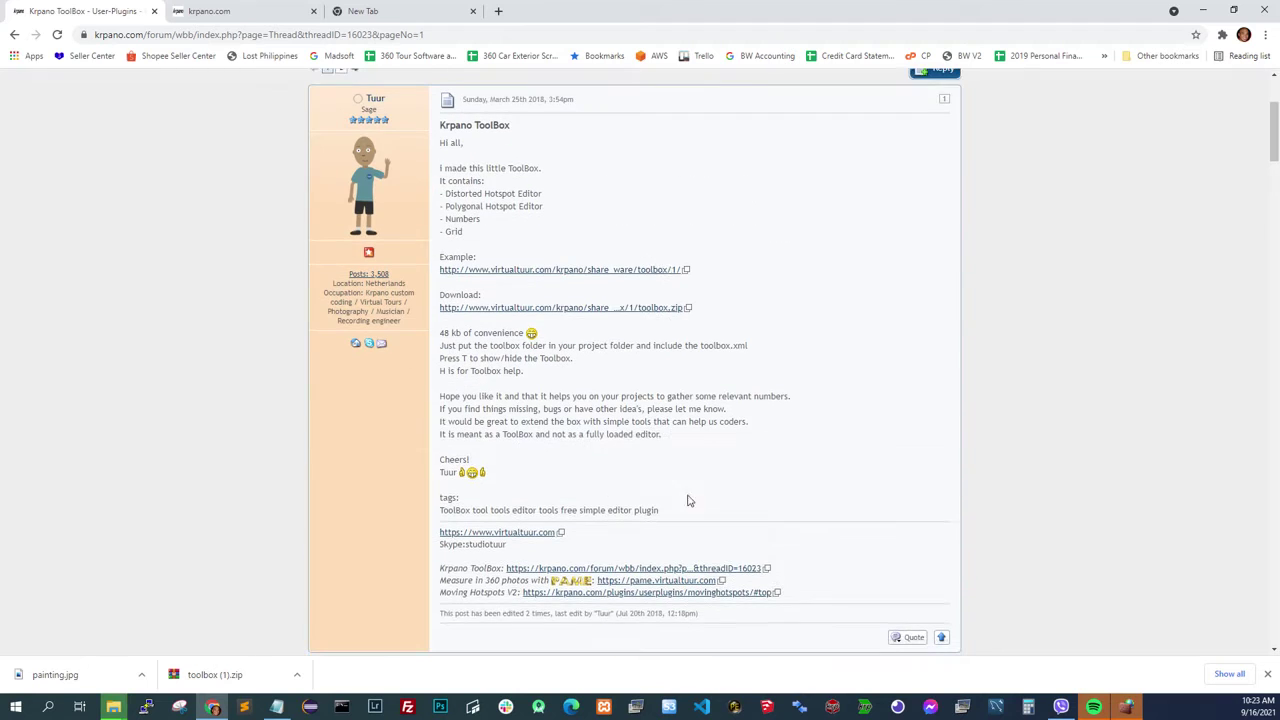
Open the ToolBox example tour linked in the forum thread and look around it.
left_click(650, 277)
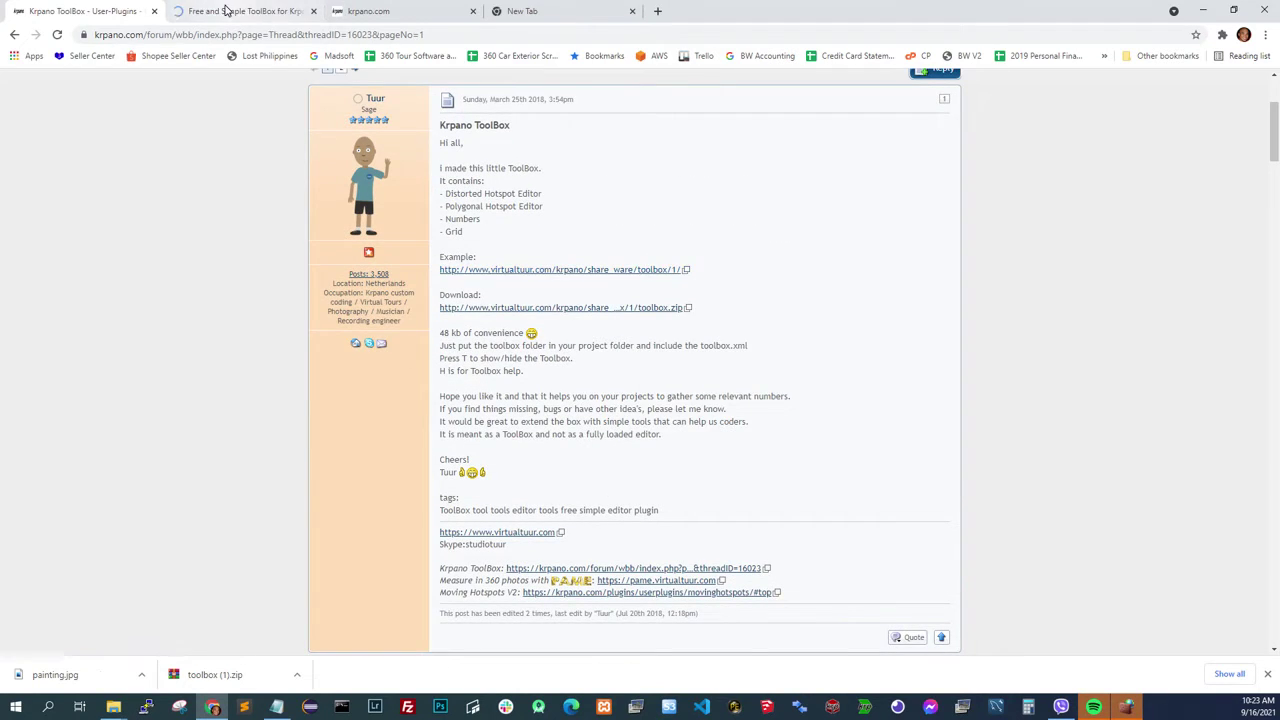
left_click(226, 11)
left_click_drag(623, 283, 384, 398)
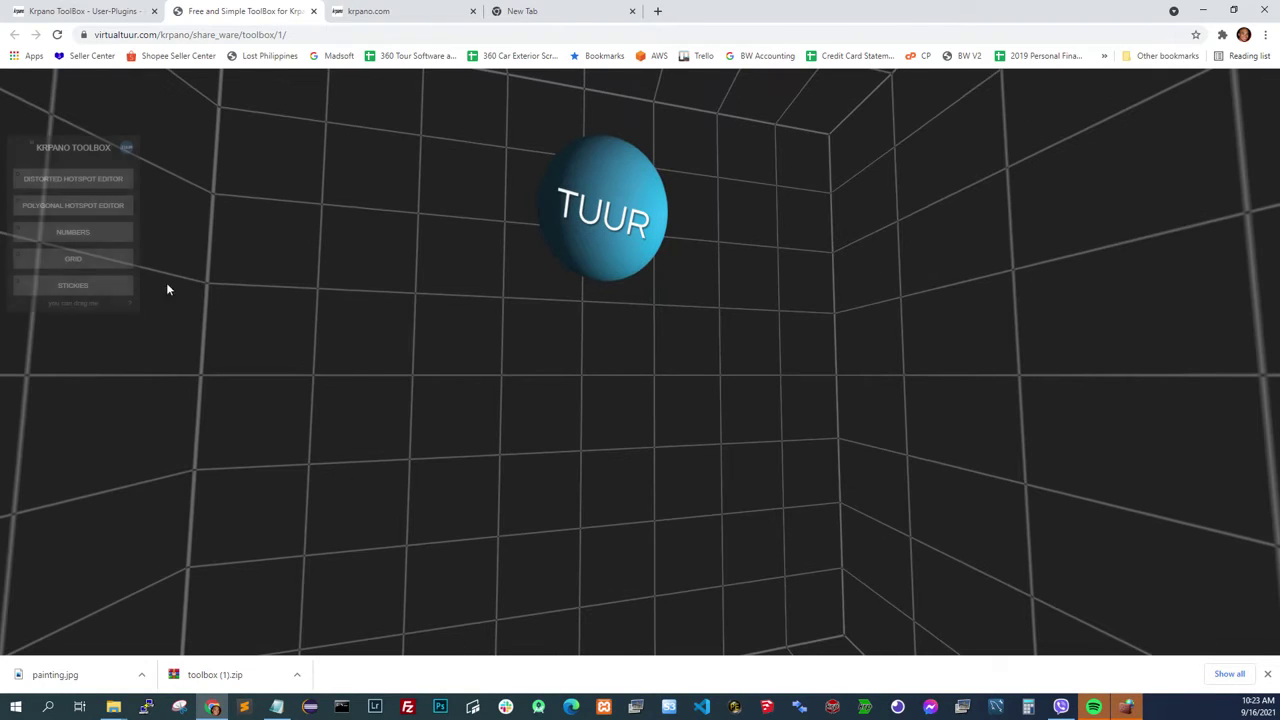
Try the distorted hotspot editor by moving the TUUR hotspot and printing its values, then close the example.
left_click(104, 177)
left_click(148, 174)
left_click_drag(603, 210, 714, 303)
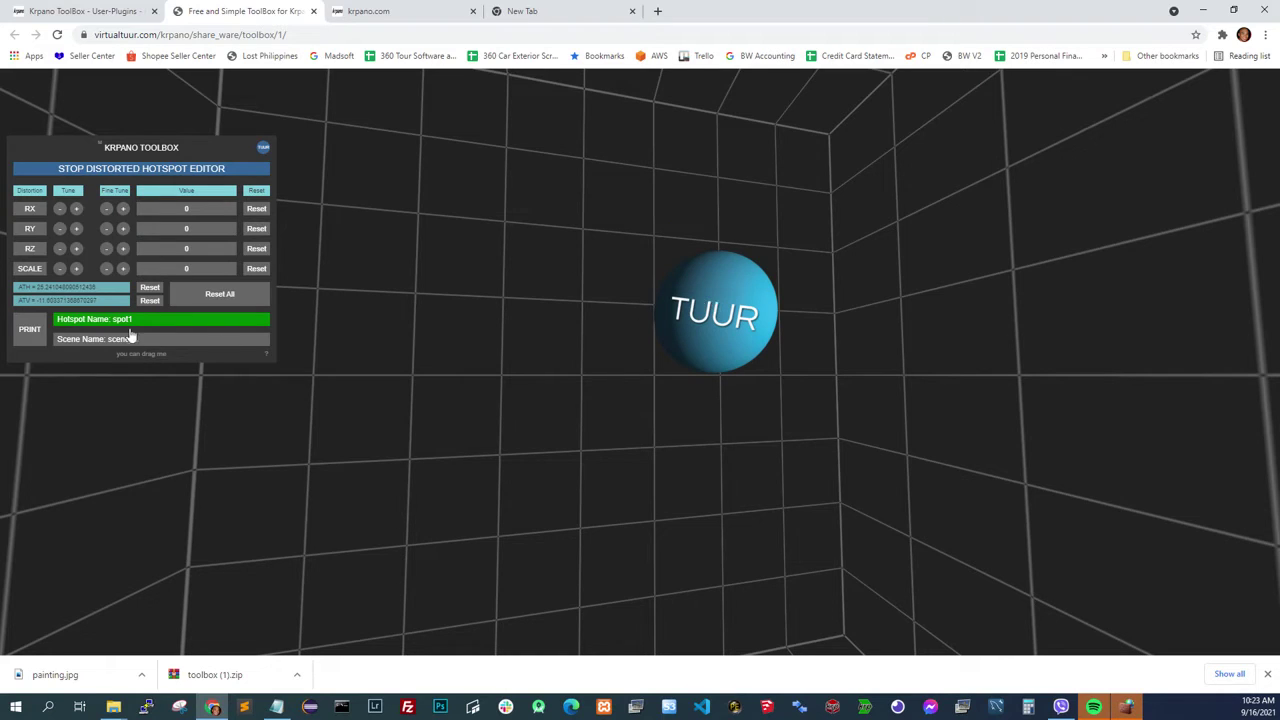
left_click(36, 334)
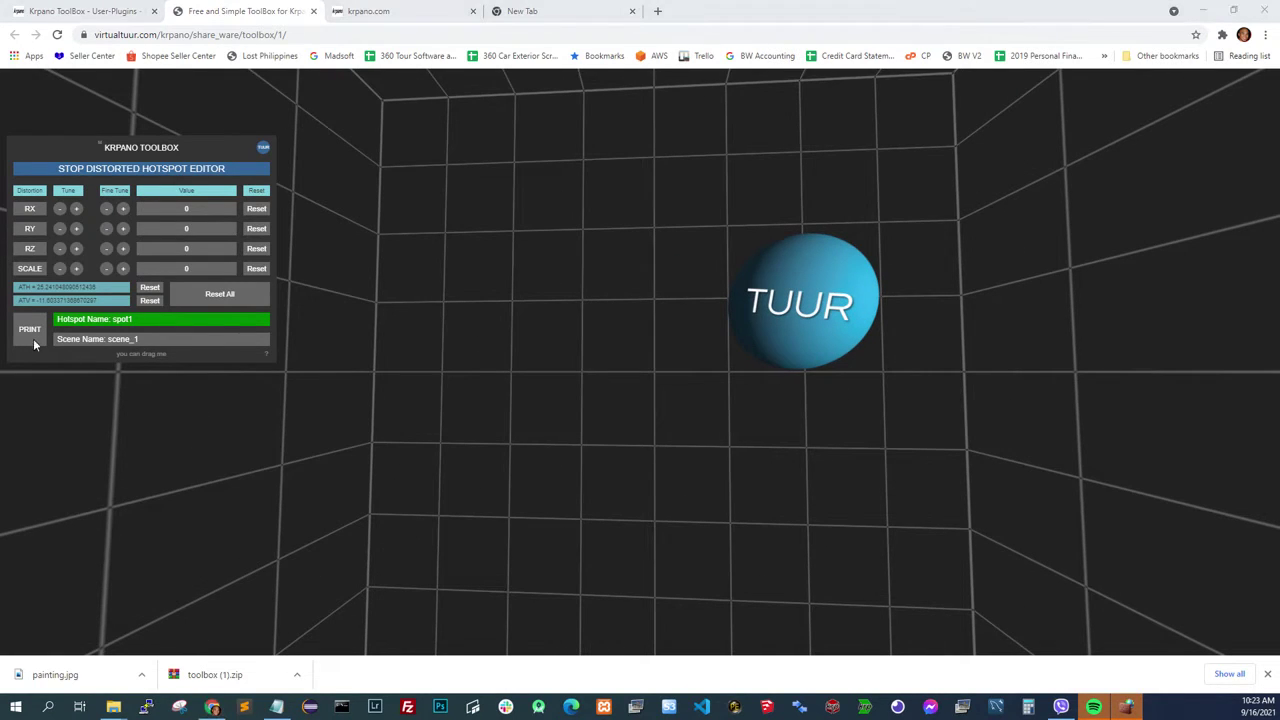
left_click_drag(192, 151, 396, 165)
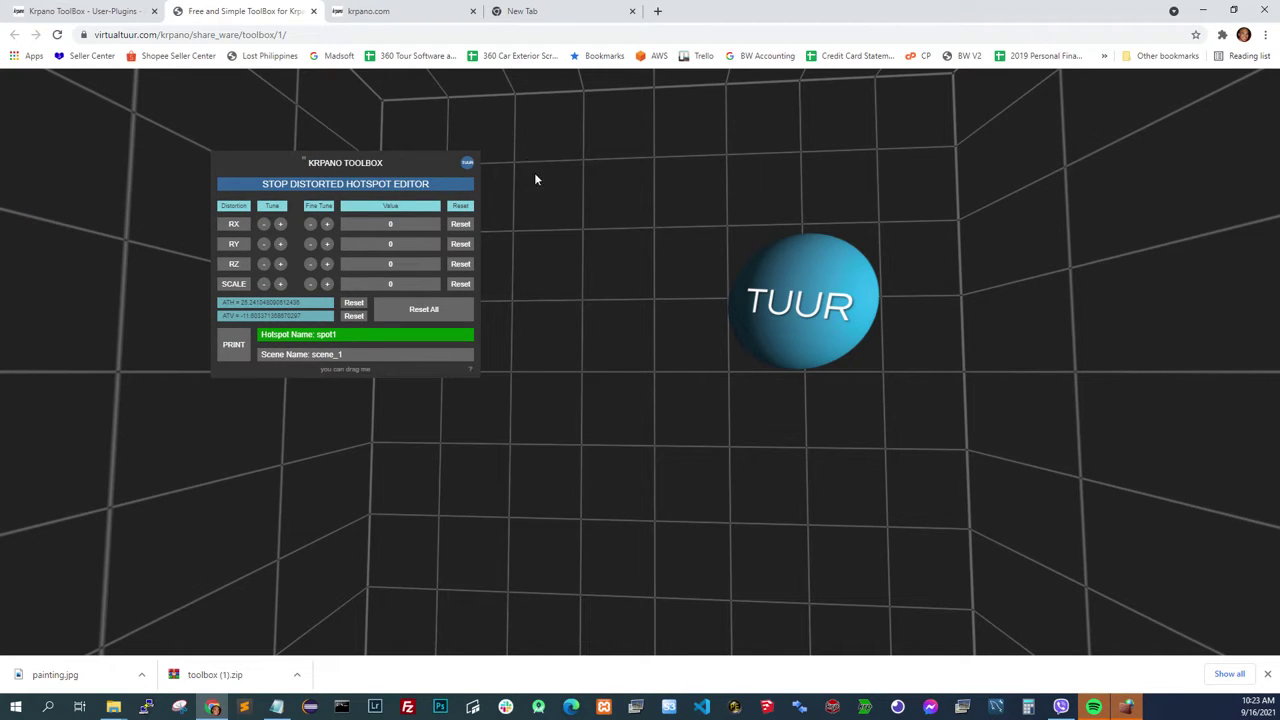
left_click(313, 10)
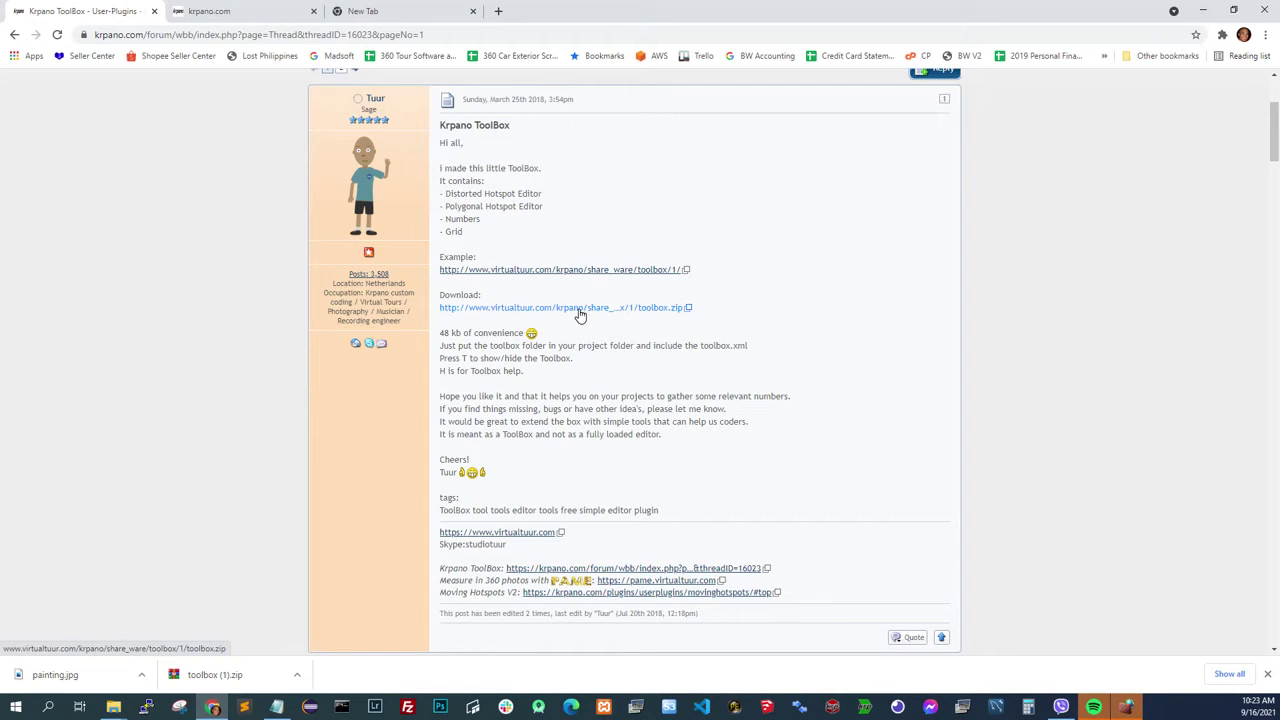
Download toolbox.zip from virtualtuur.com/krpano/share_ware/toolbox/1/toolbox.zip.
left_click(383, 9)
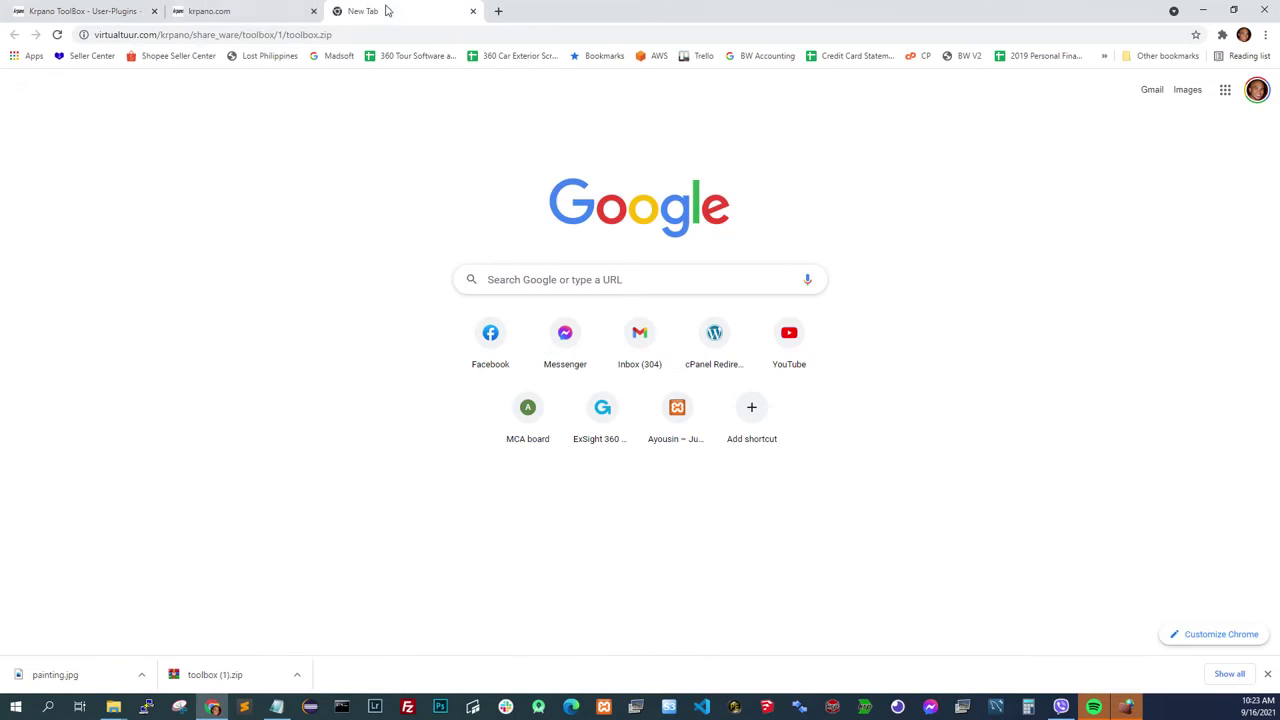
left_click(237, 11)
left_click(390, 11)
left_click(310, 36)
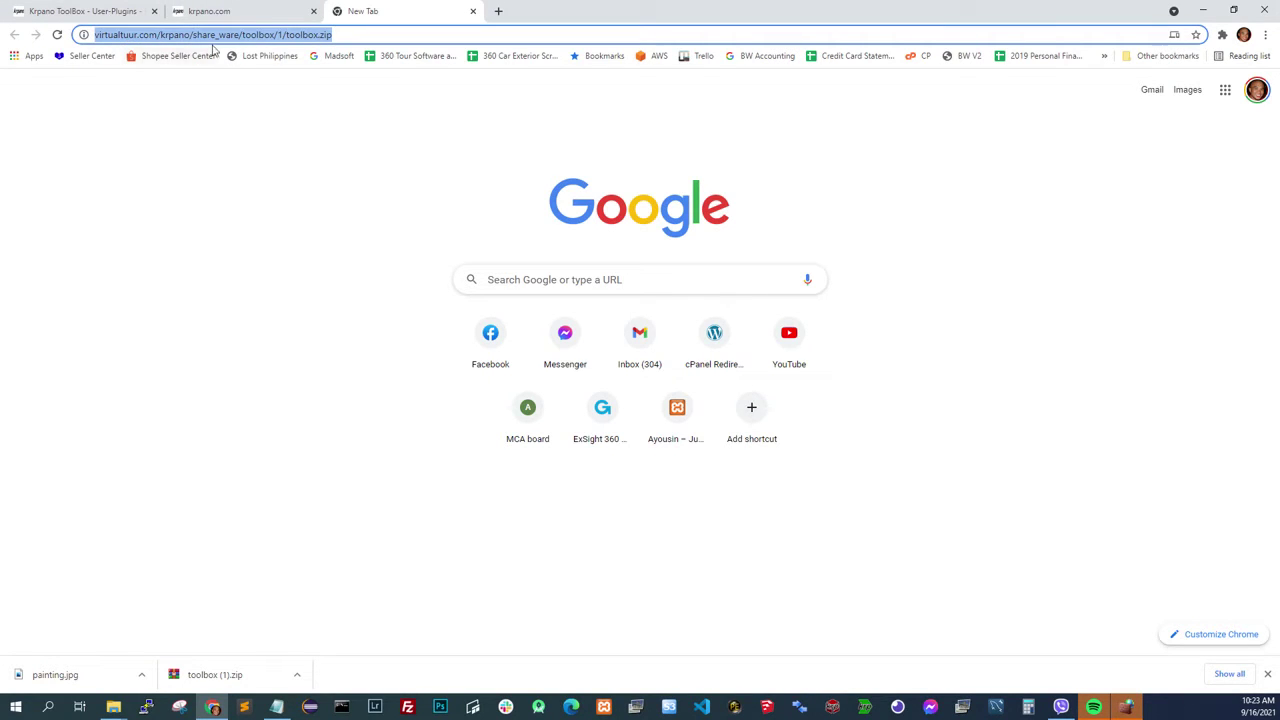
left_click(310, 35)
key("Return")
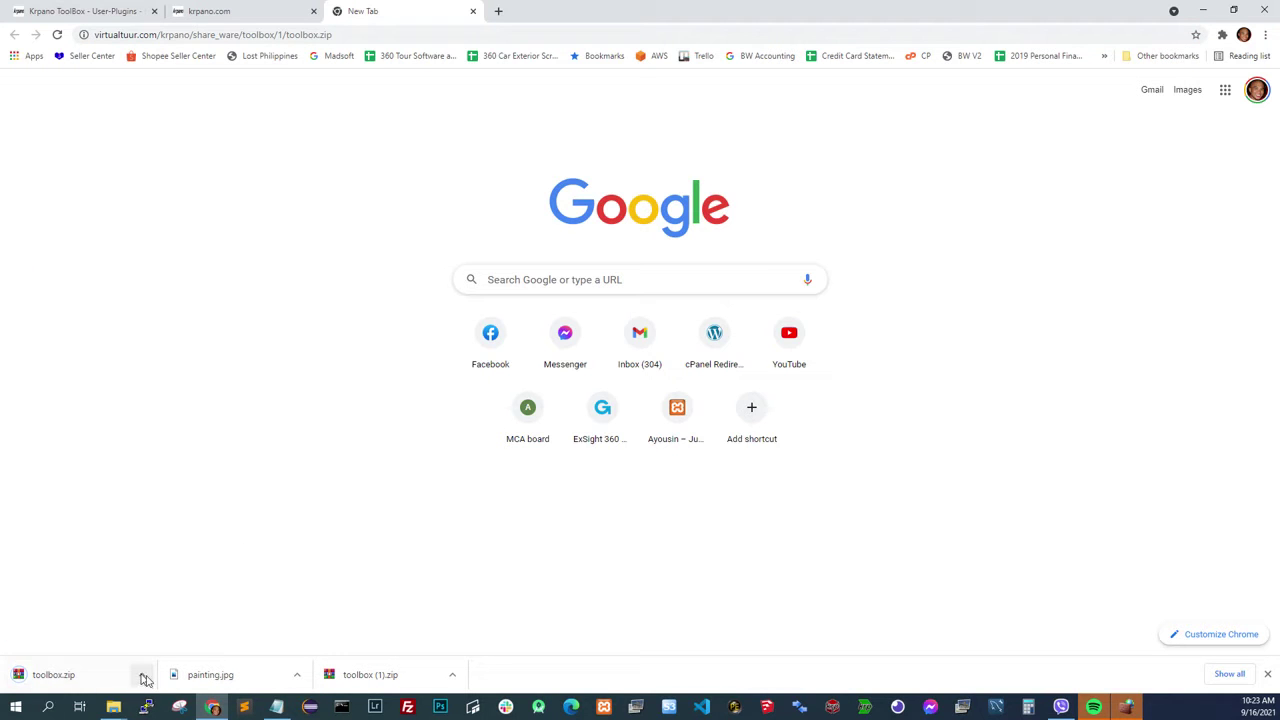
In File Explorer, build a virtual tour from 1.tif and 2.tif in 00-krpano-tutorials with the krpano MAKE VTOUR tool.
left_click(113, 707)
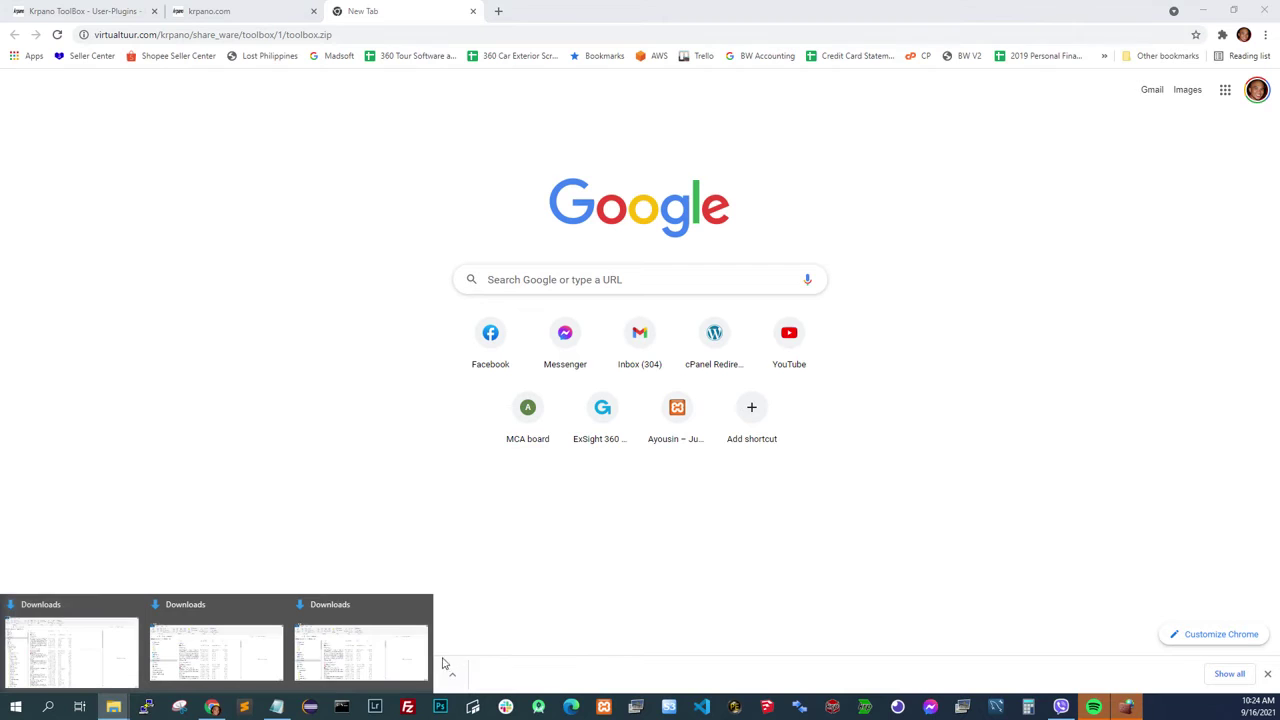
left_click(220, 630)
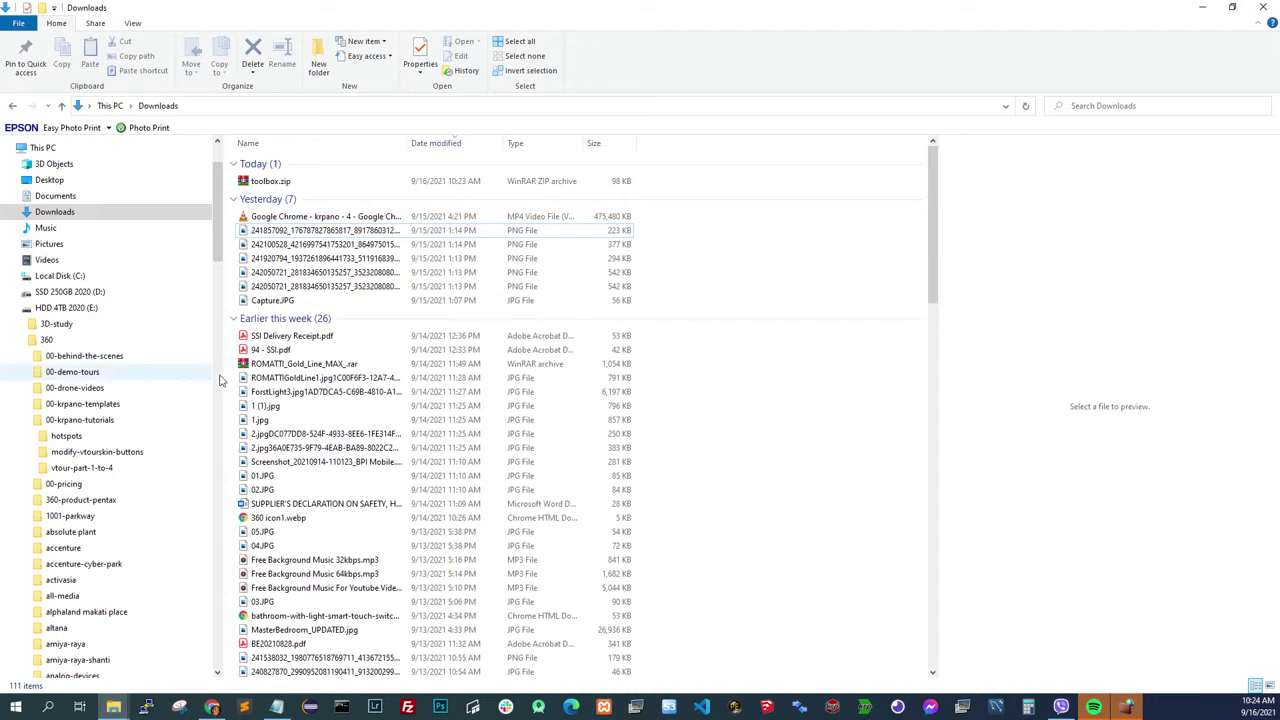
left_click(70, 420)
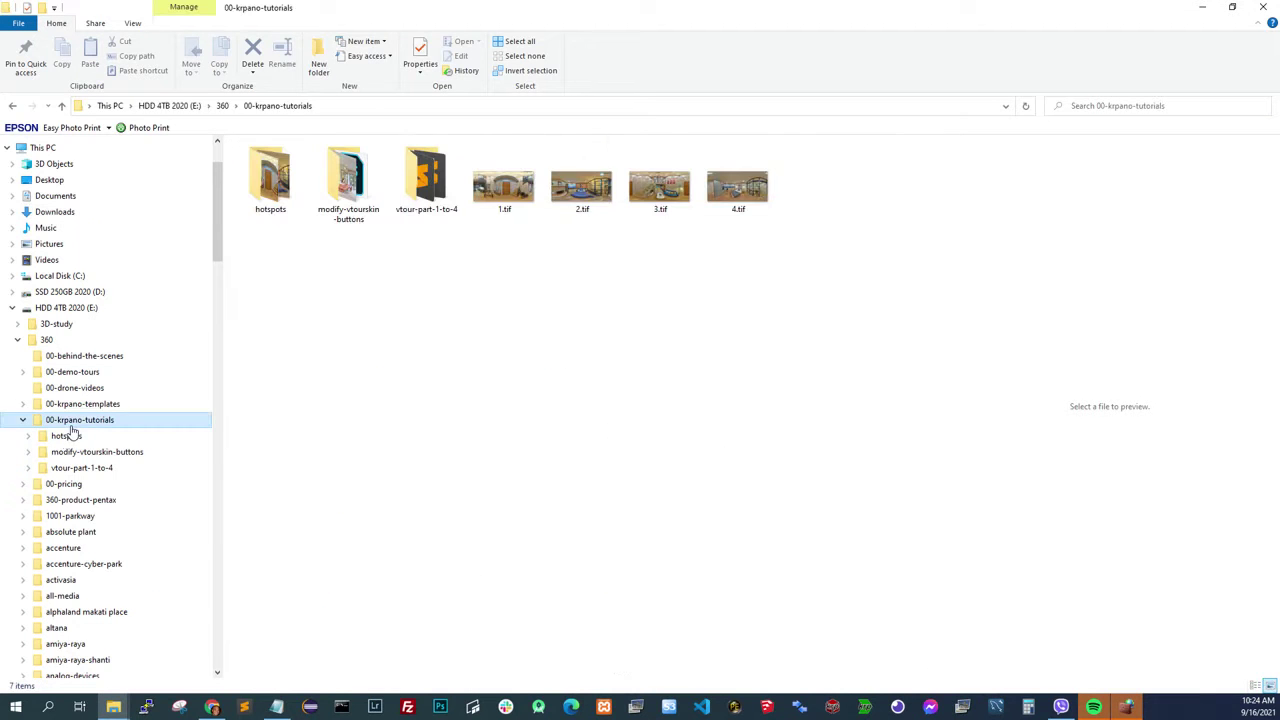
left_click(505, 185)
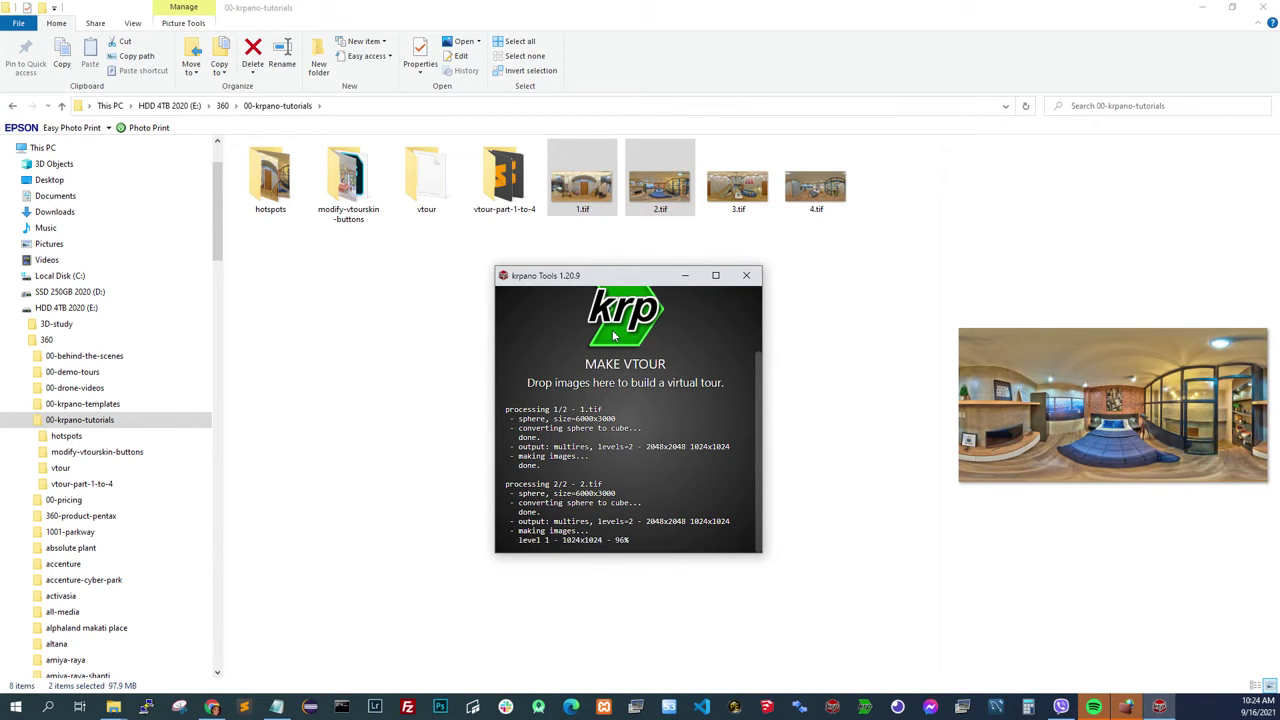
left_click(747, 276)
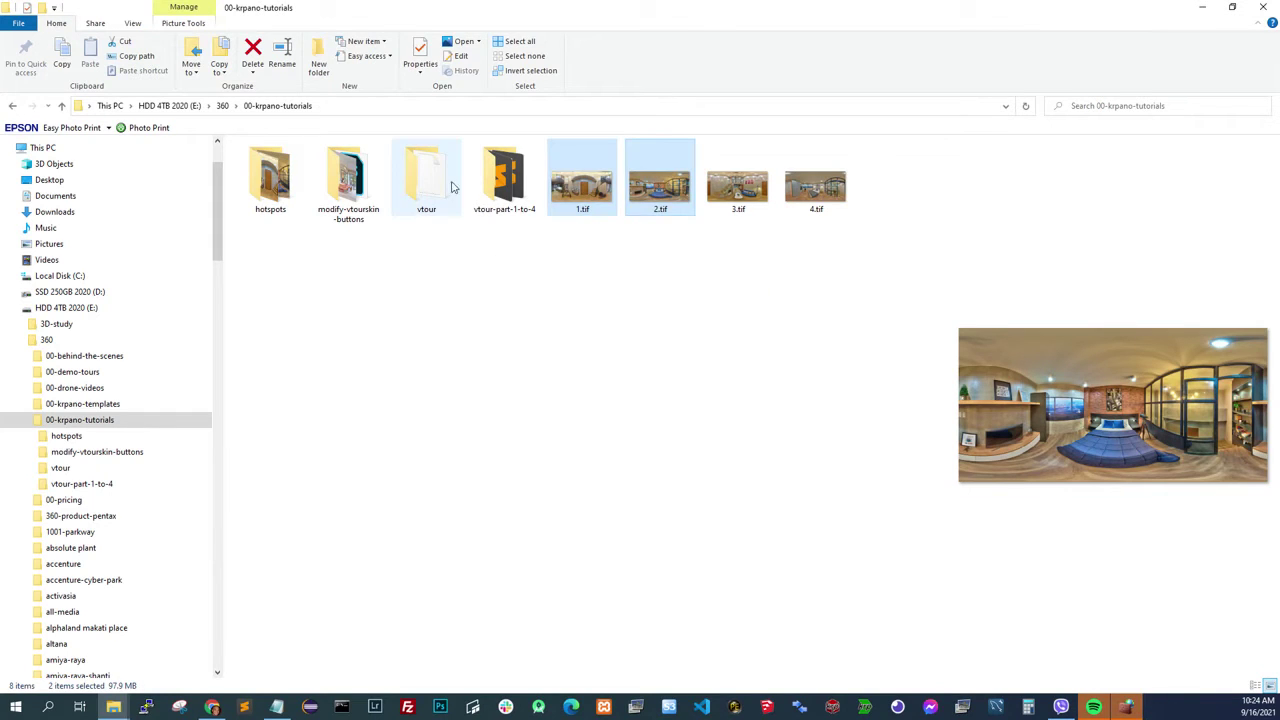
Copy toolbox.zip from the Downloads folder into the new vtour folder.
double_click(426, 182)
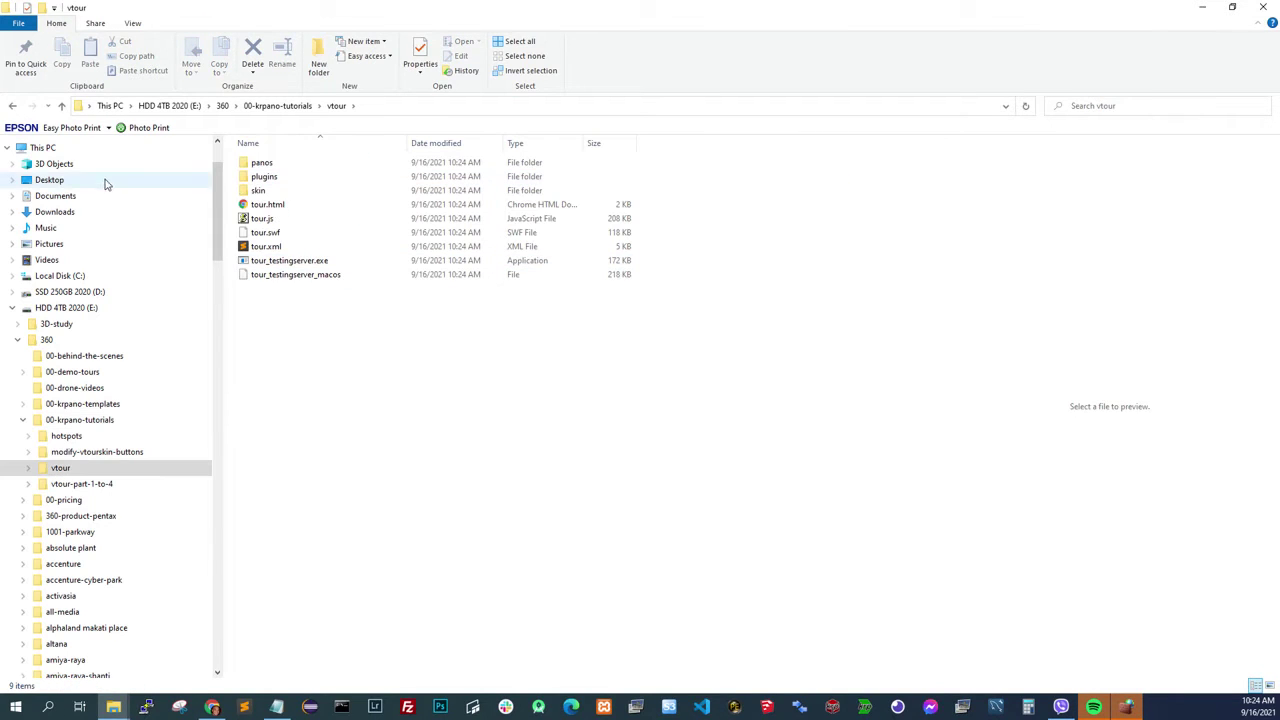
left_click(62, 211)
left_click(283, 184)
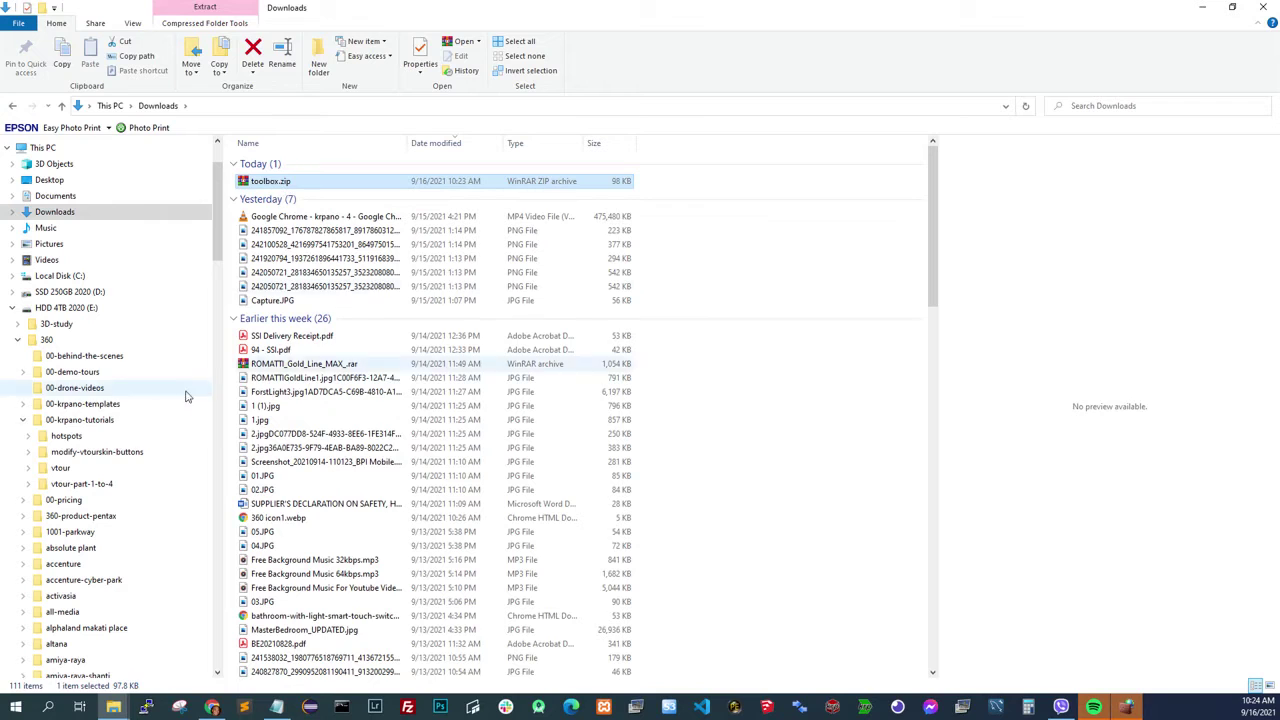
left_click(70, 436)
left_click(104, 468)
right_click(427, 349)
left_click(495, 438)
Extract toolbox.zip directly into the vtour folder and check the contents of the extracted toolbox folder.
right_click(283, 295)
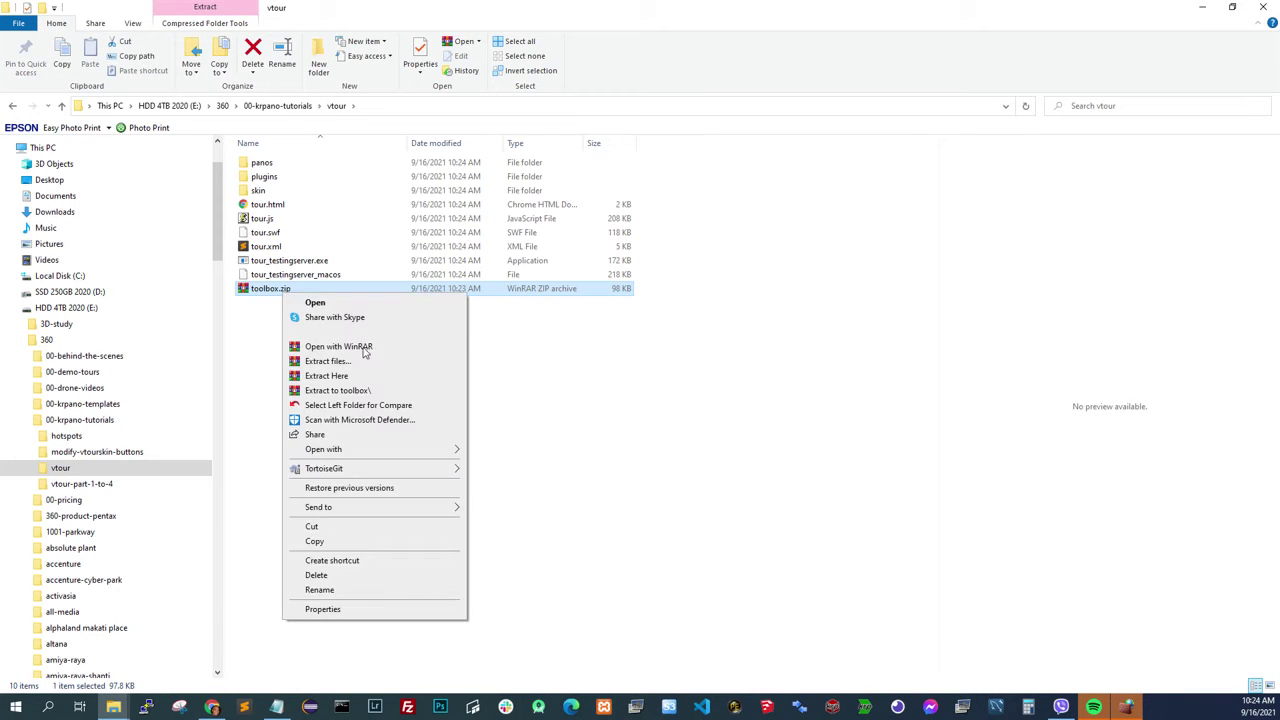
left_click(357, 382)
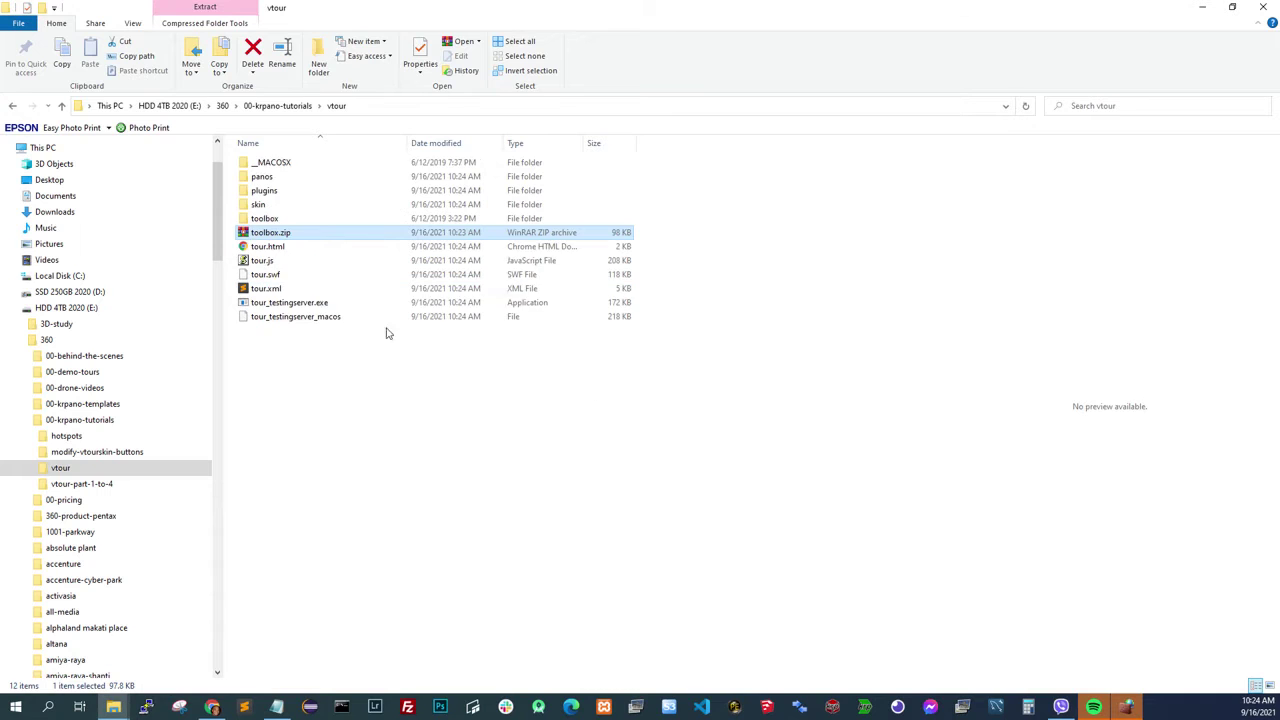
left_click(286, 166)
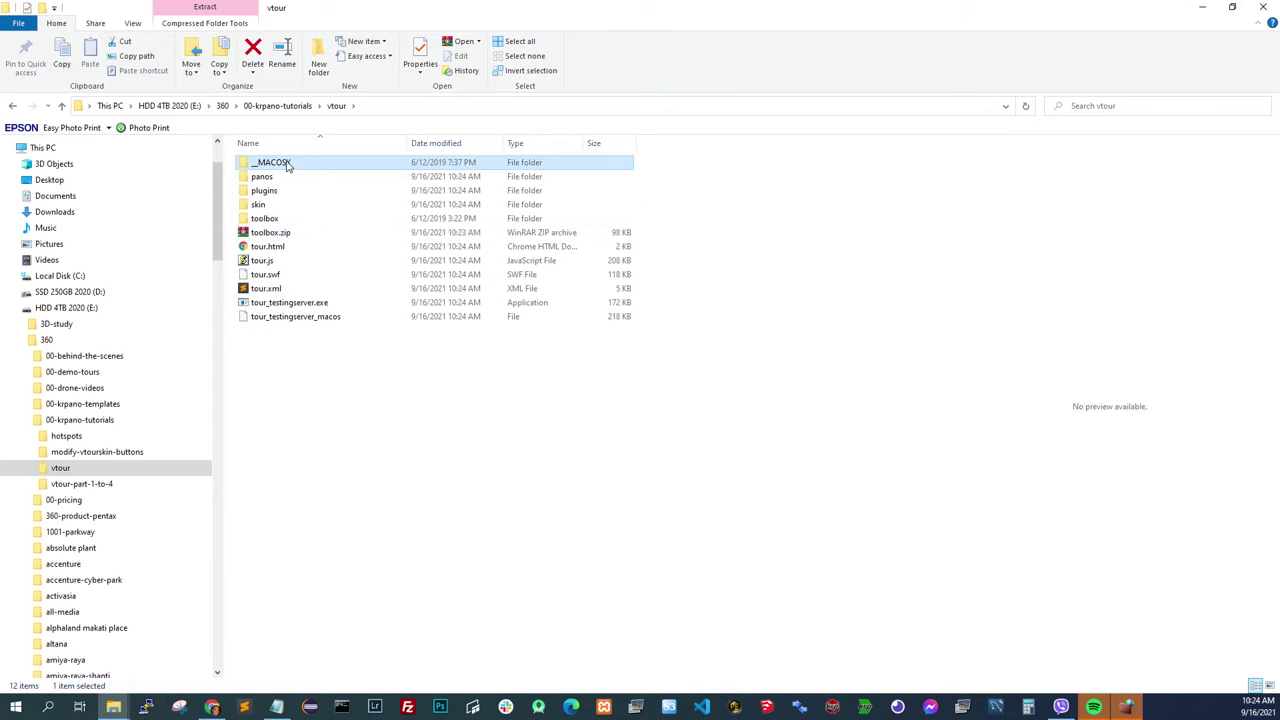
double_click(265, 218)
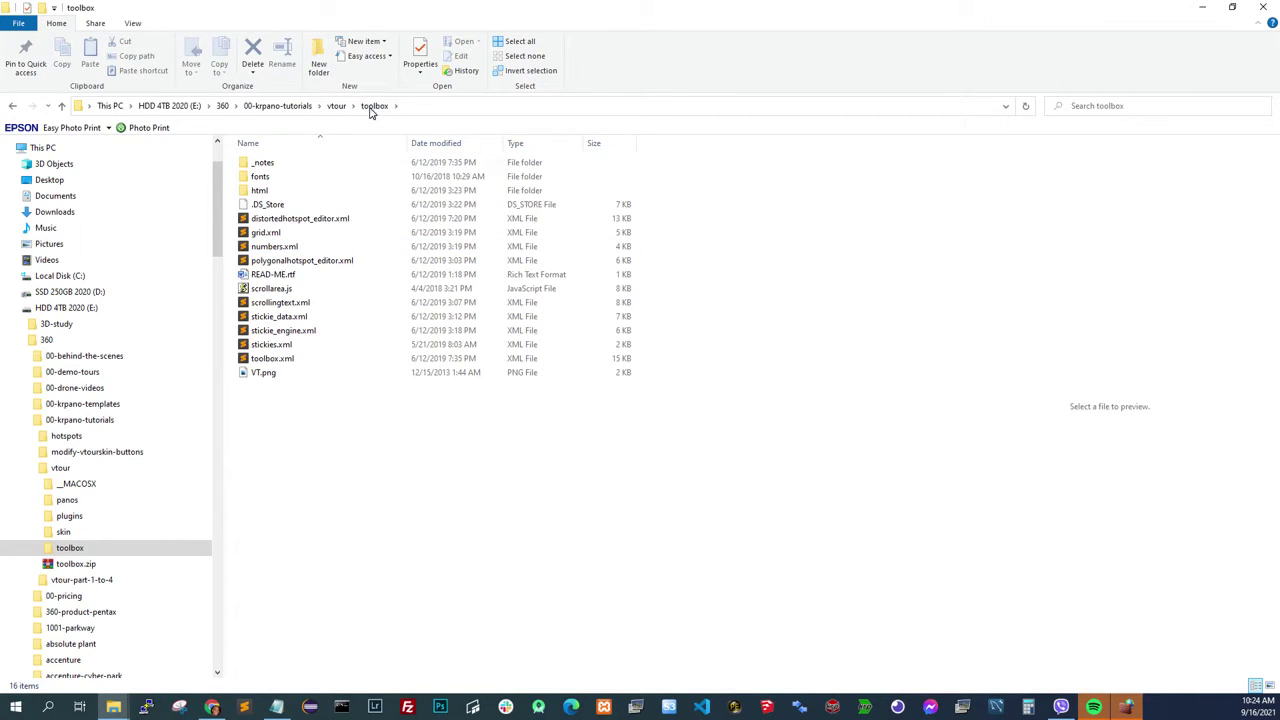
left_click(337, 106)
Delete the __MACOSX folder and toolbox.zip from the vtour folder.
left_click(273, 165)
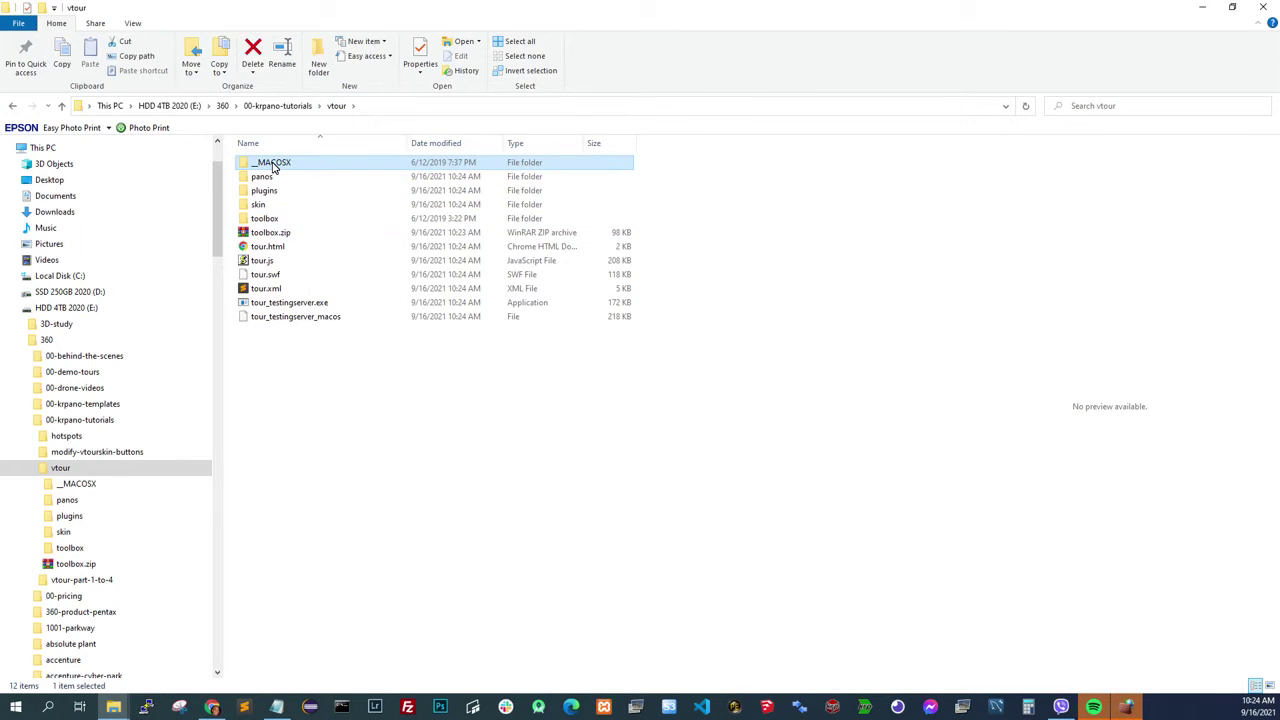
key("Delete")
key("Right")
key("Return")
left_click(268, 234, "ctrl")
key("Delete")
key("Return")
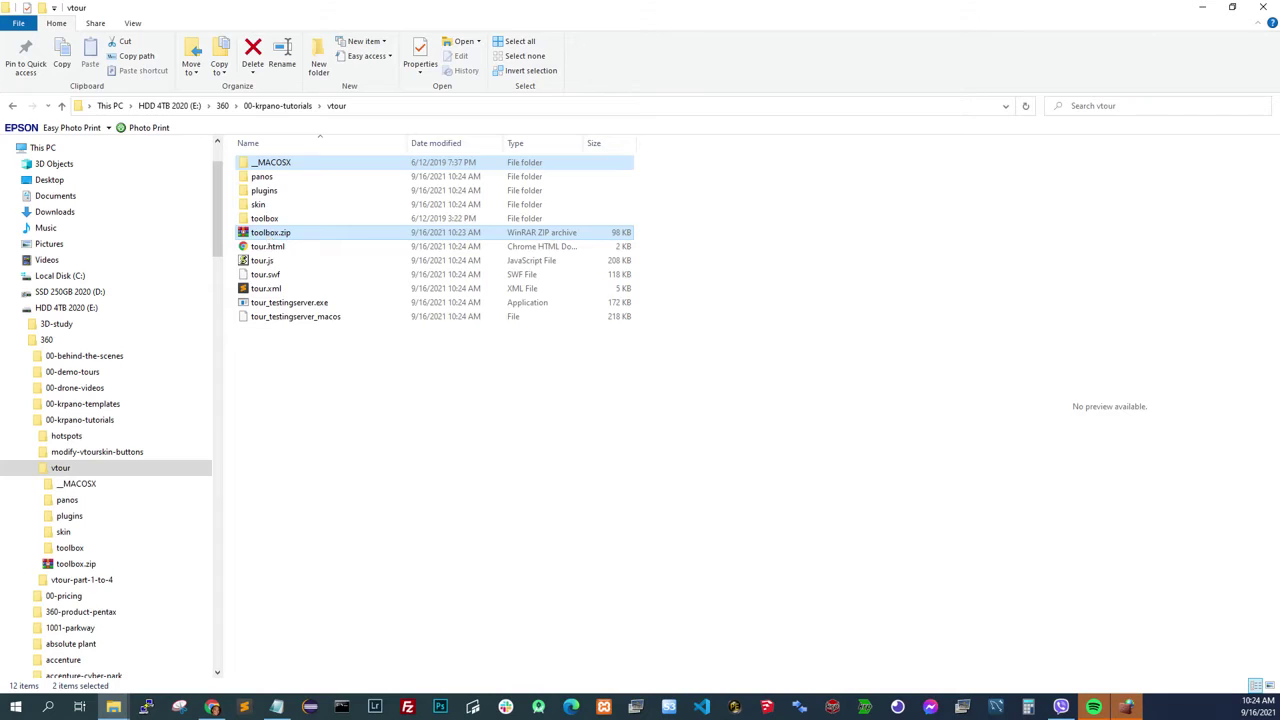
In Sublime Text, decline the update and duplicate the skin/vtourskin.xml include line in tour.xml directly below the original.
left_click(244, 707)
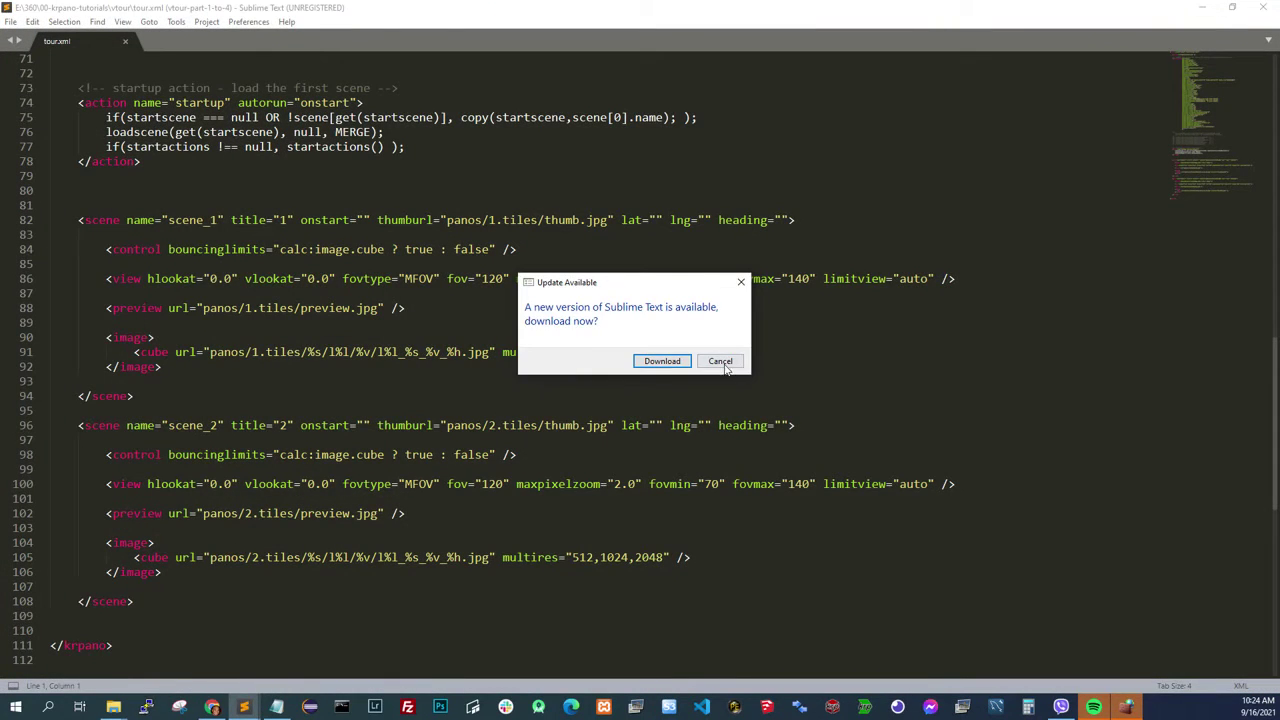
left_click(720, 361)
scroll(700, 360, "up", 15)
left_click(329, 88)
key("shift+Home")
key("ctrl+c")
key("End")
key("Return")
key("ctrl+v")
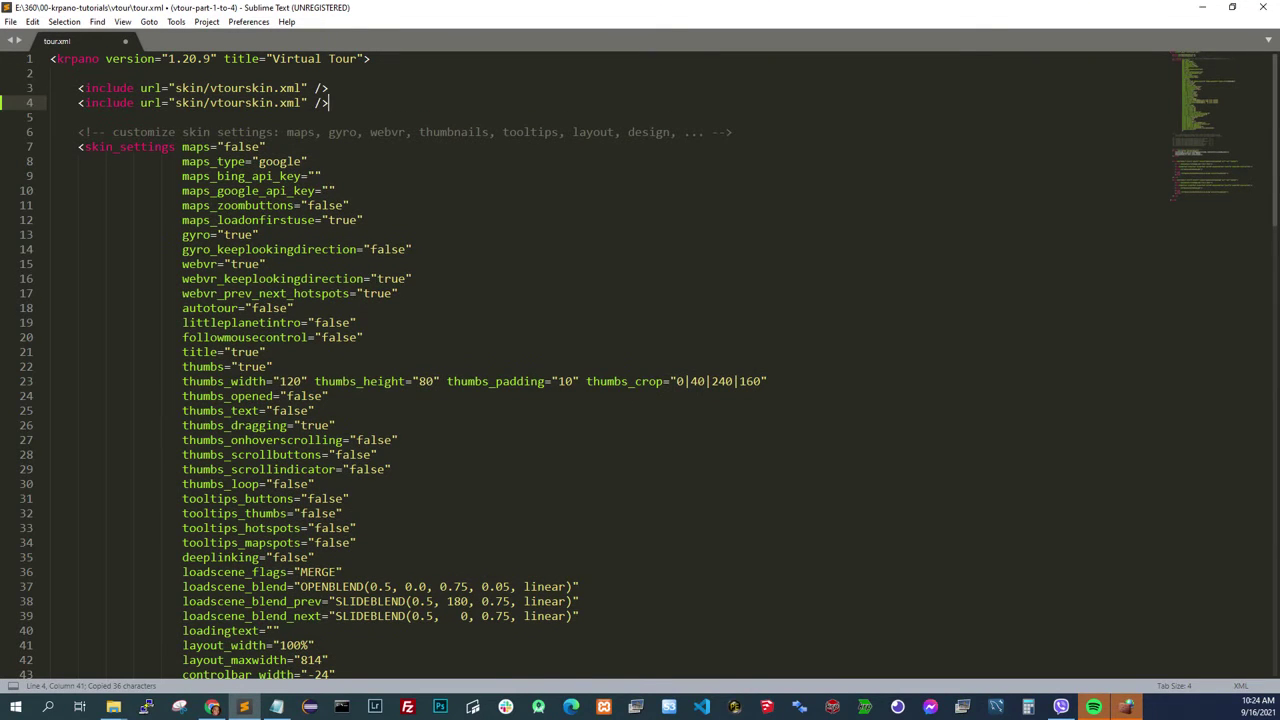
Change the duplicated include's URL to toolbox/toolbox.xml and save tour.xml.
double_click(190, 103)
type("toolbox")
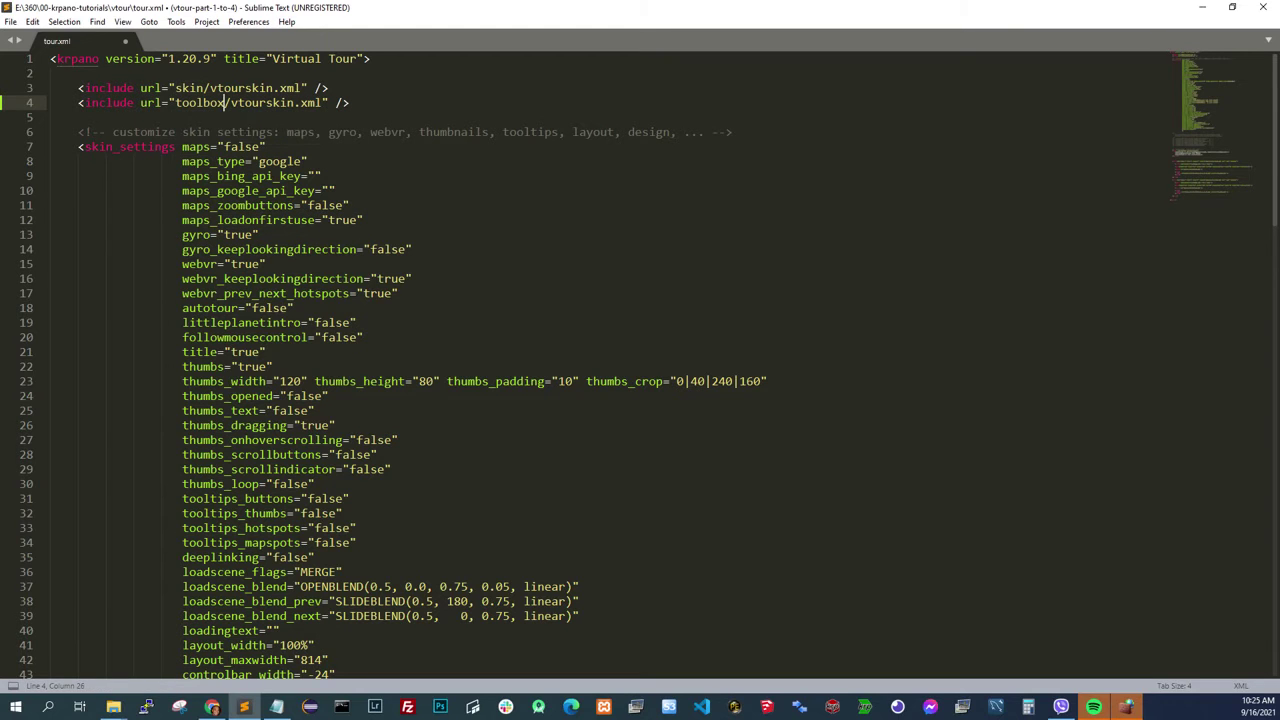
double_click(275, 104)
type("toolbox")
key("ctrl+s")
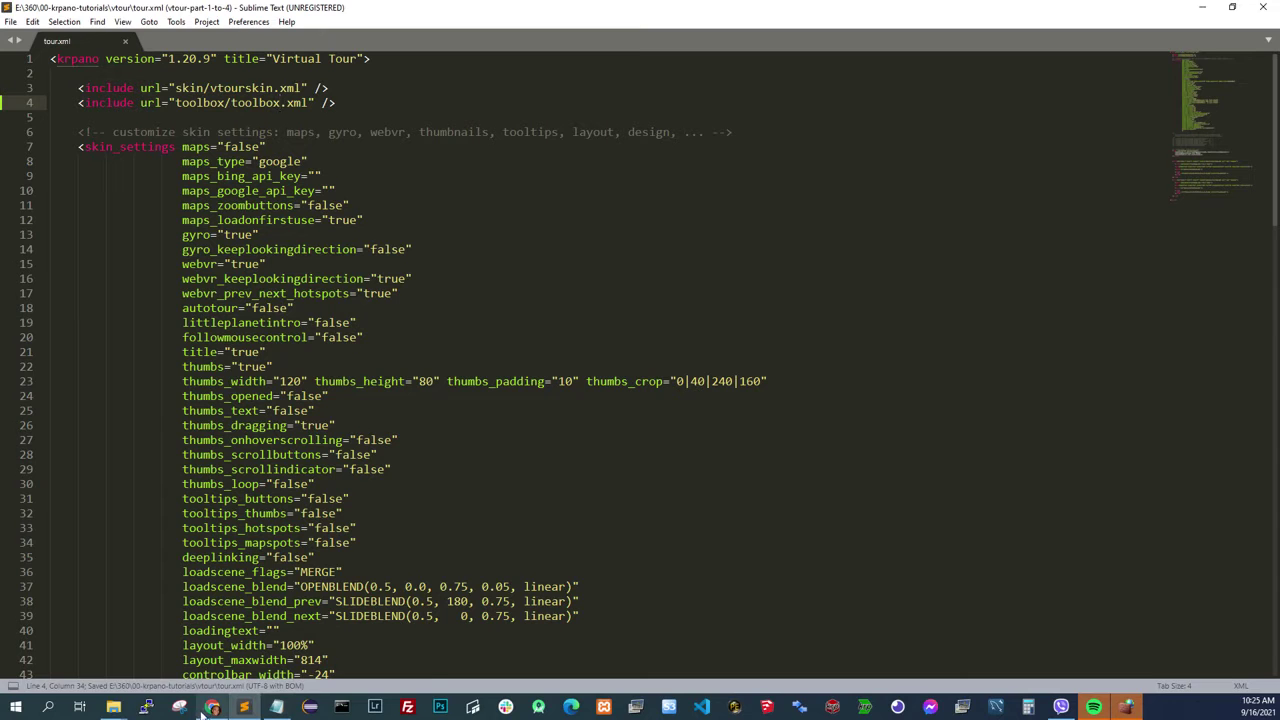
Switch to File Explorer and run tour_testingserver.exe from the vtour folder to open the tour in the browser.
mouse_move(113, 705)
left_click(85, 681)
double_click(295, 276)
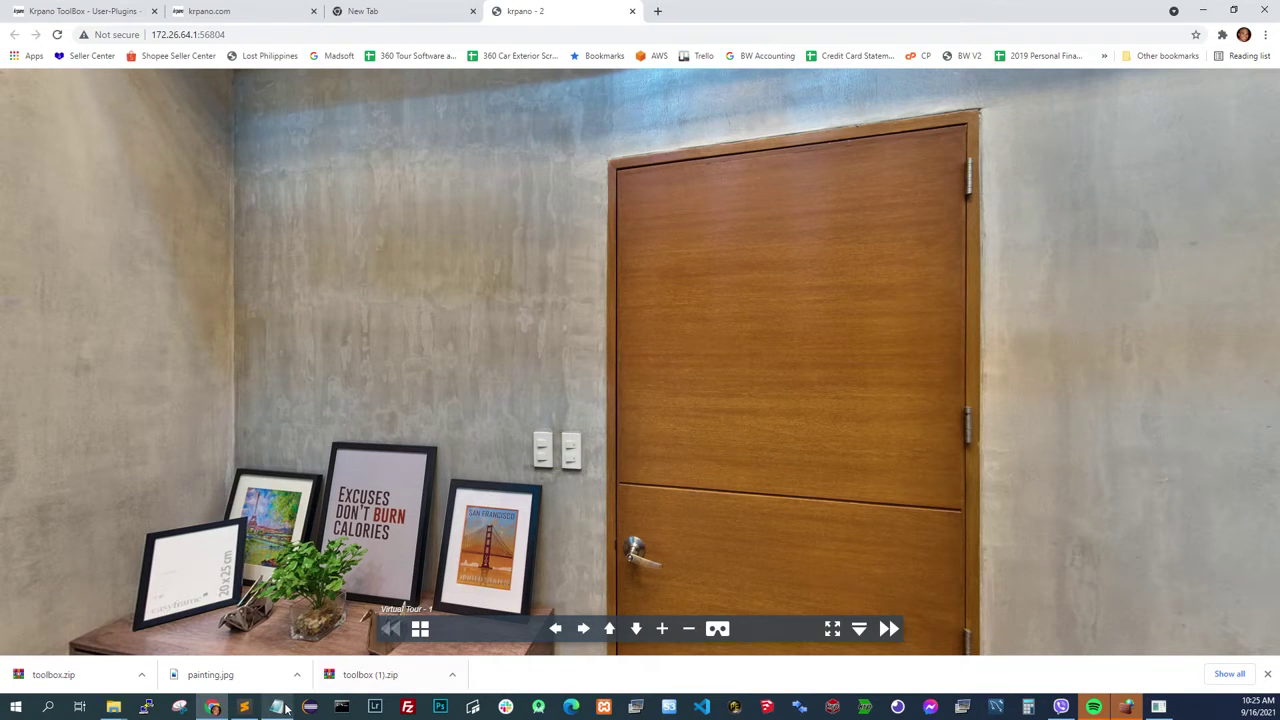
Look around the panorama and move the Krpano Toolbox panel away from the edge of the view.
left_click_drag(388, 294, 412, 330)
left_click_drag(90, 147, 222, 158)
left_click_drag(405, 232, 375, 327)
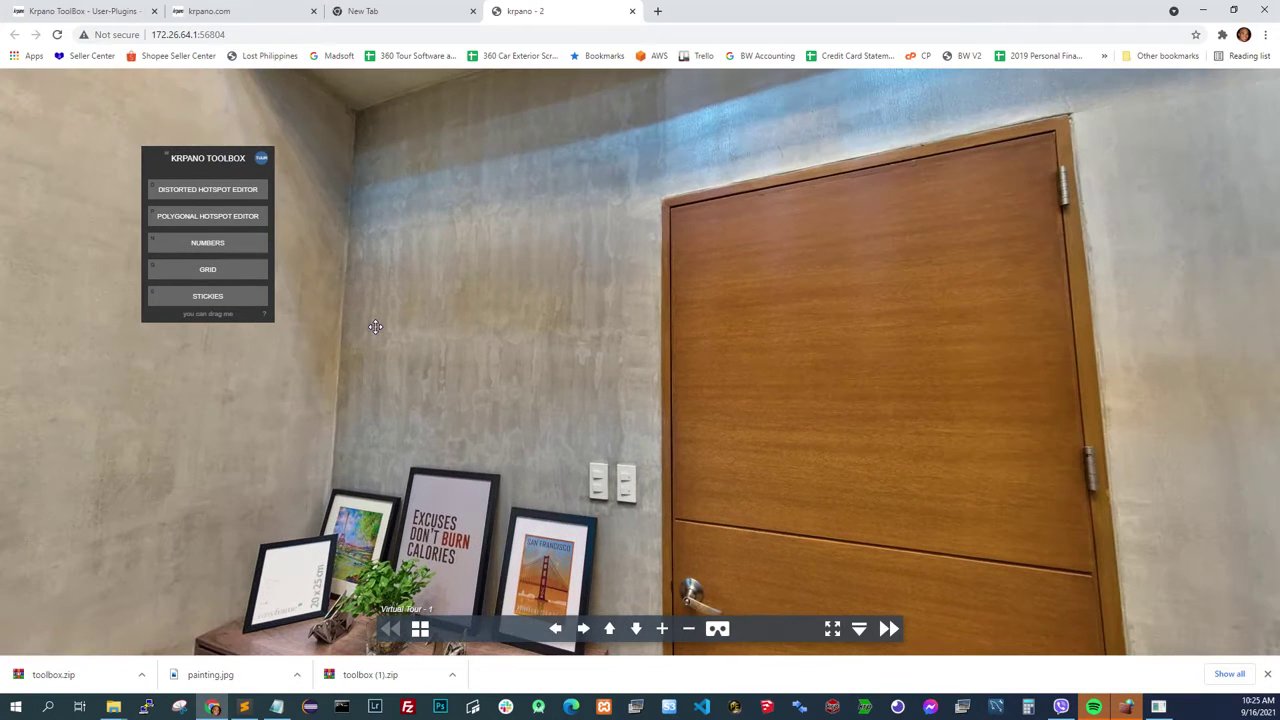
Move the Krpano Toolbox panel clear of the framed pictures and toggle the Grid on and off over the panorama.
left_click_drag(506, 262, 357, 217)
left_click_drag(224, 162, 172, 140)
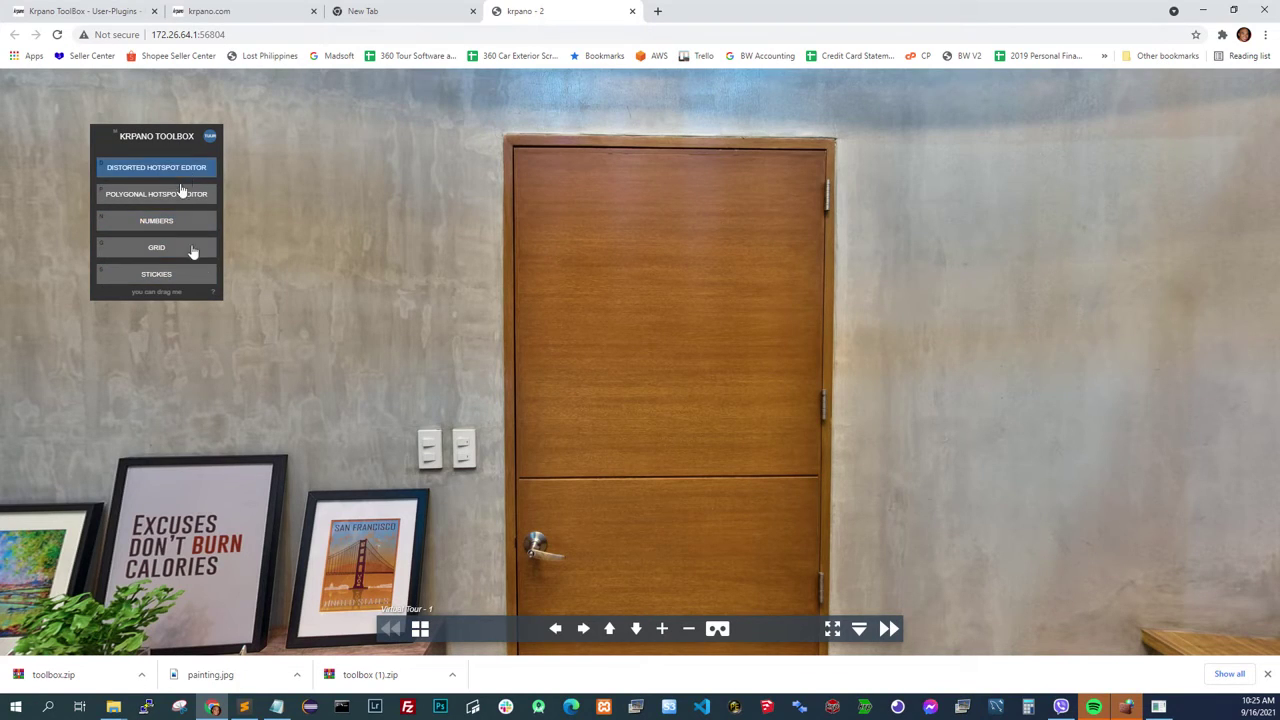
left_click(182, 259)
left_click_drag(740, 320, 483, 318)
left_click(186, 250)
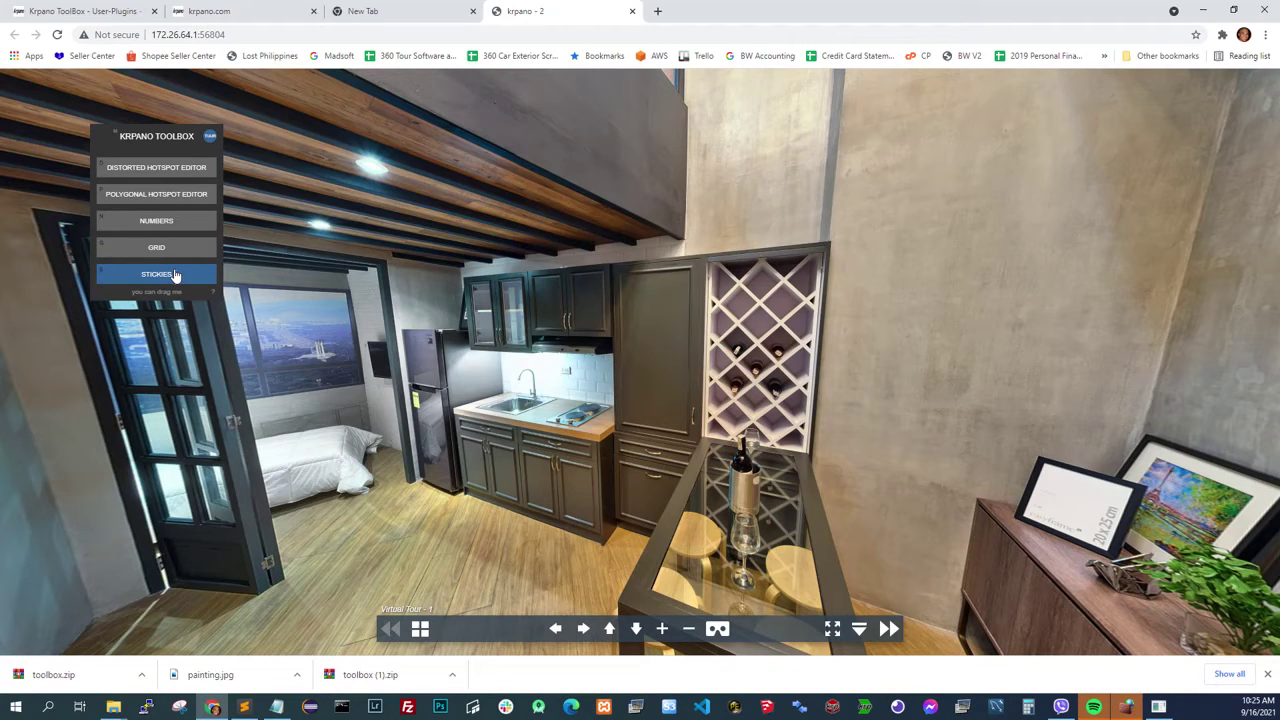
Open the Stickies, examine the Style Layer code snippet in the LAYERS note, and close the notes.
left_click(176, 275)
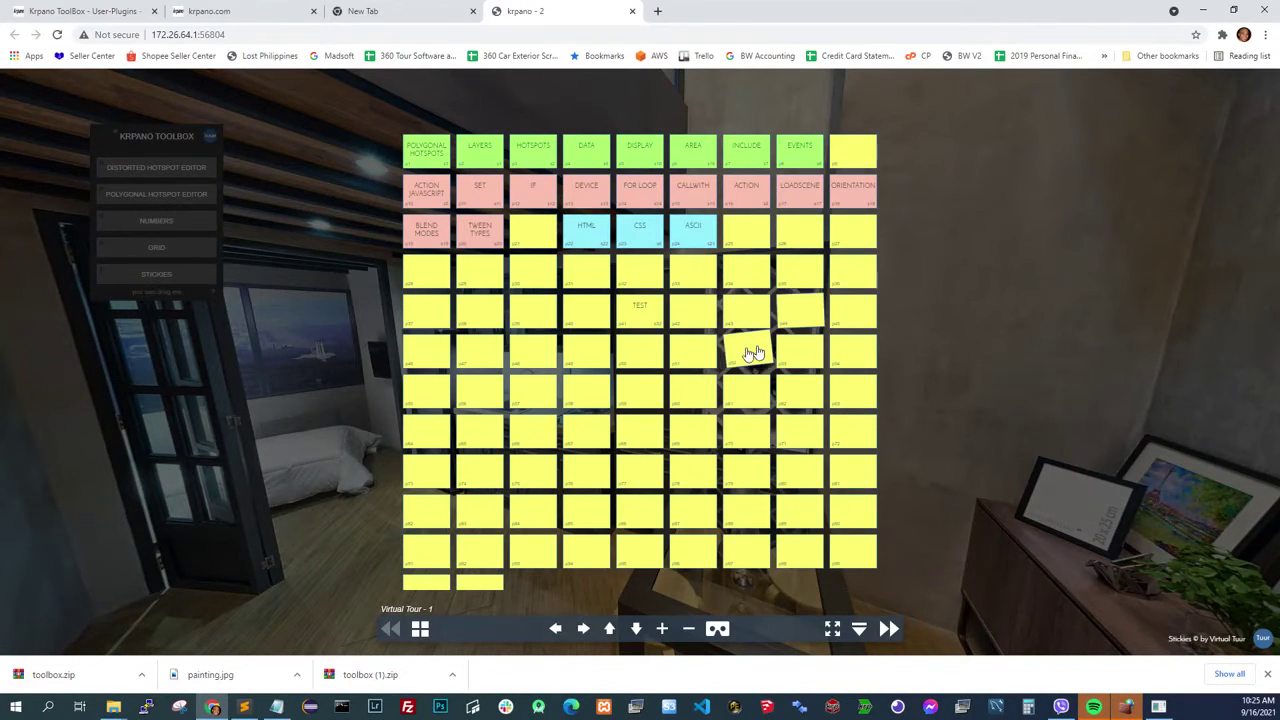
scroll(727, 360, "down", 1)
scroll(720, 375, "up", 2)
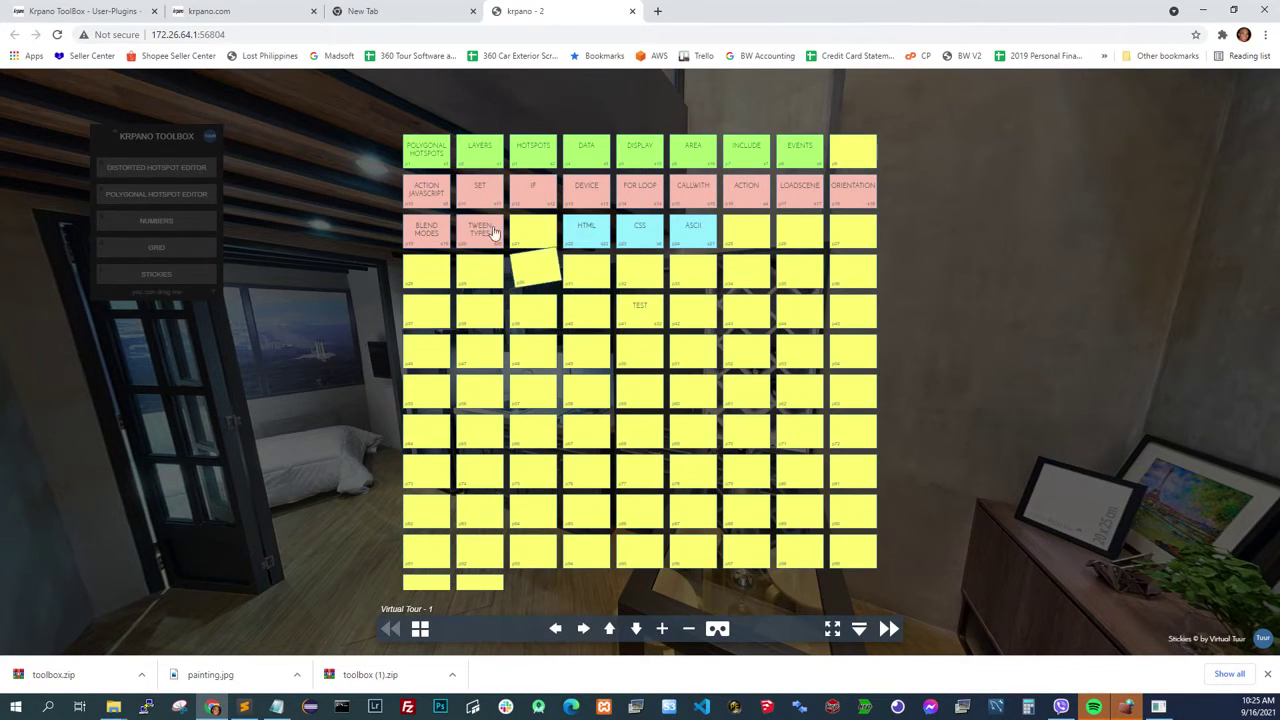
left_click(476, 152)
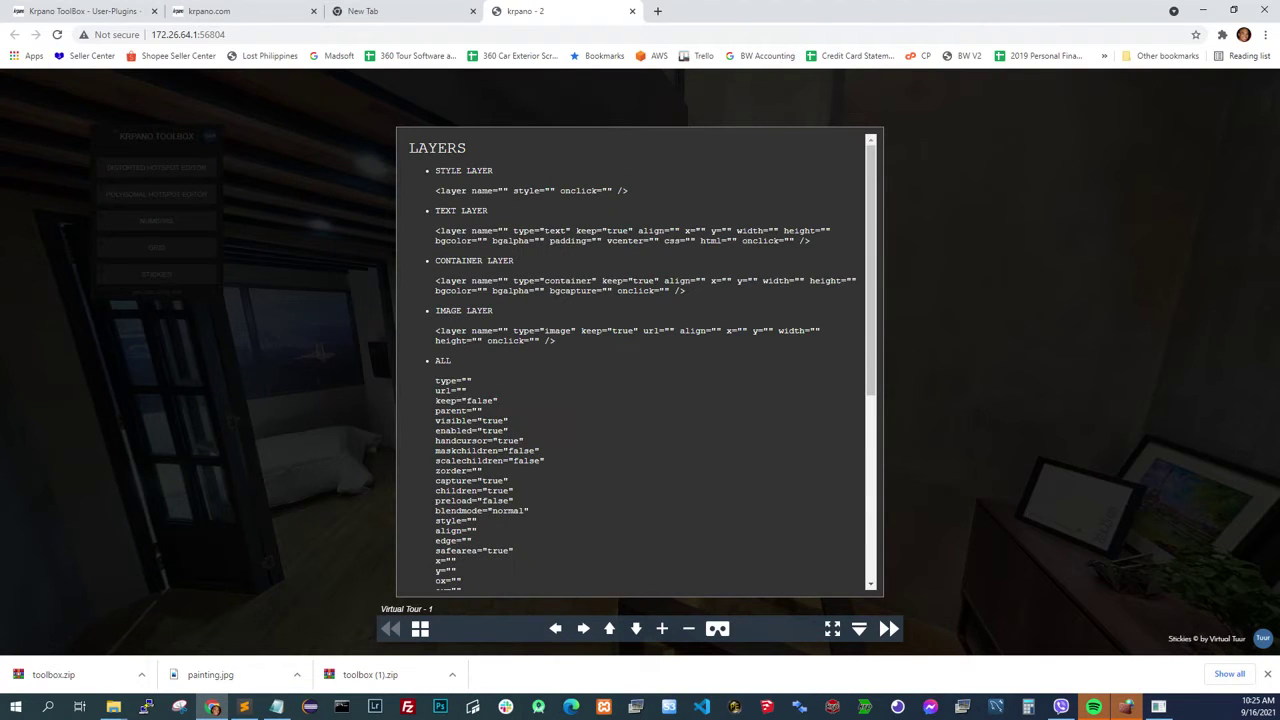
left_click_drag(434, 190, 683, 198)
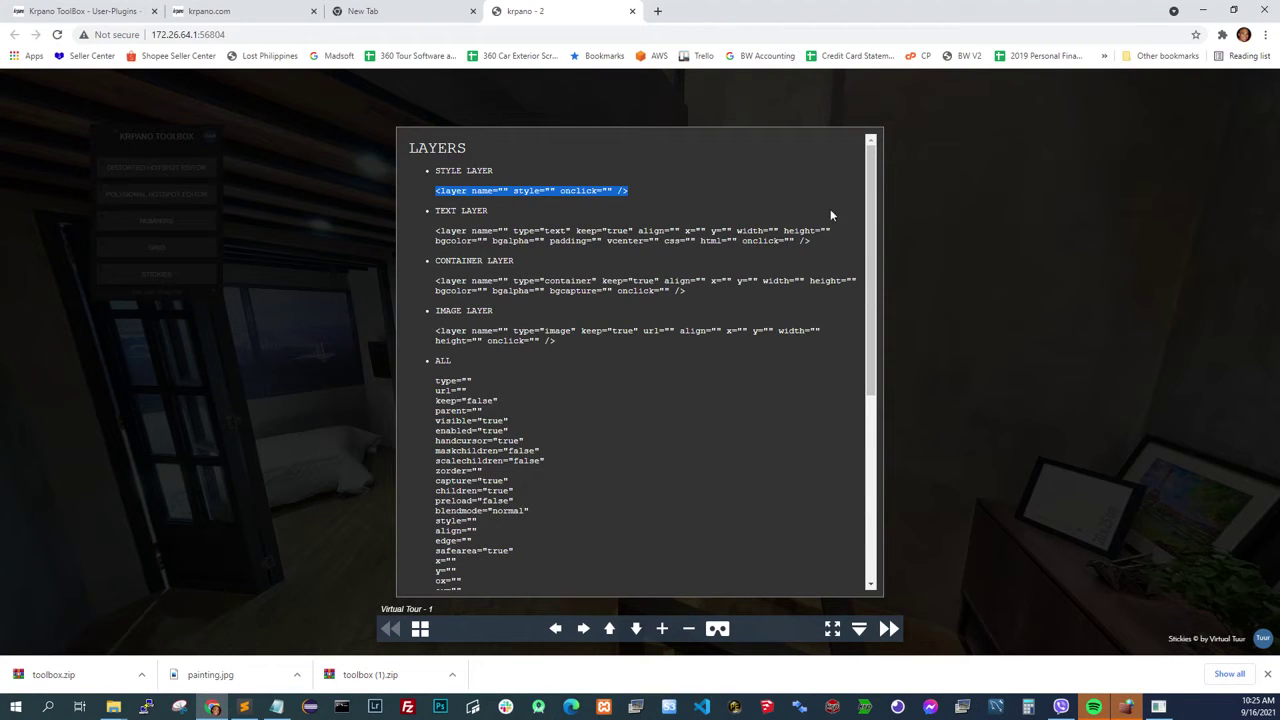
left_click(995, 224)
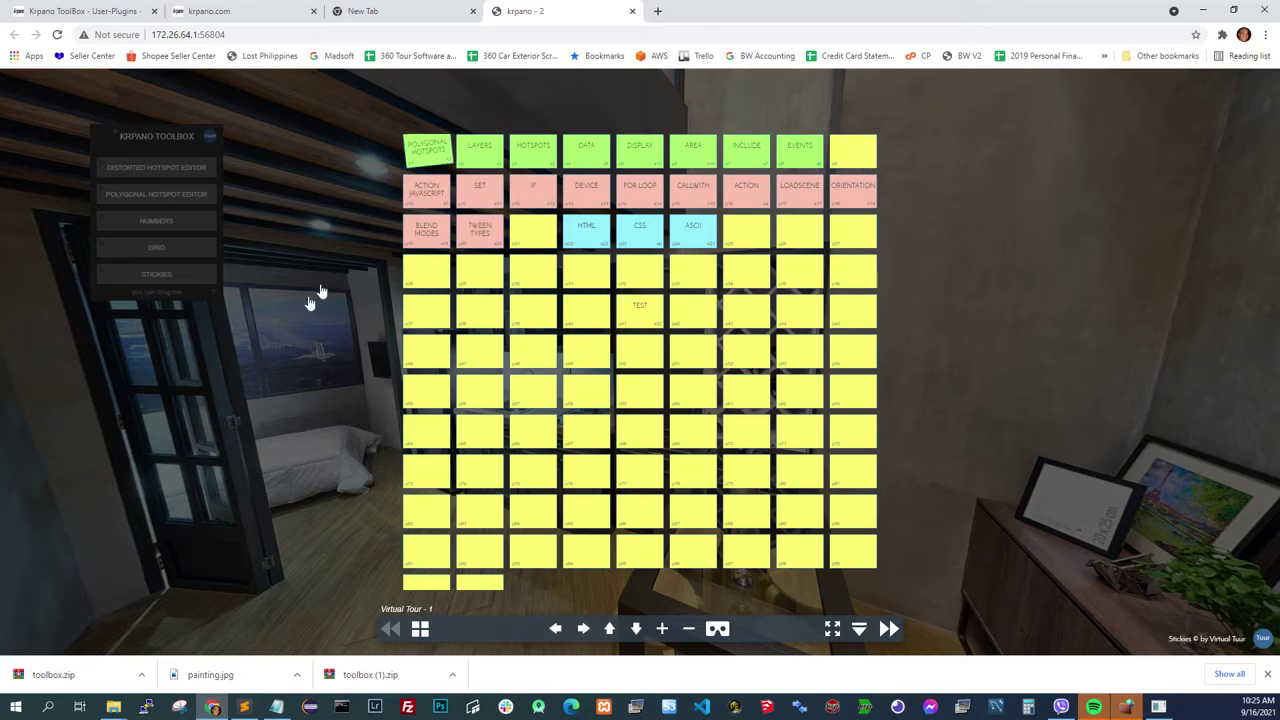
left_click(229, 257)
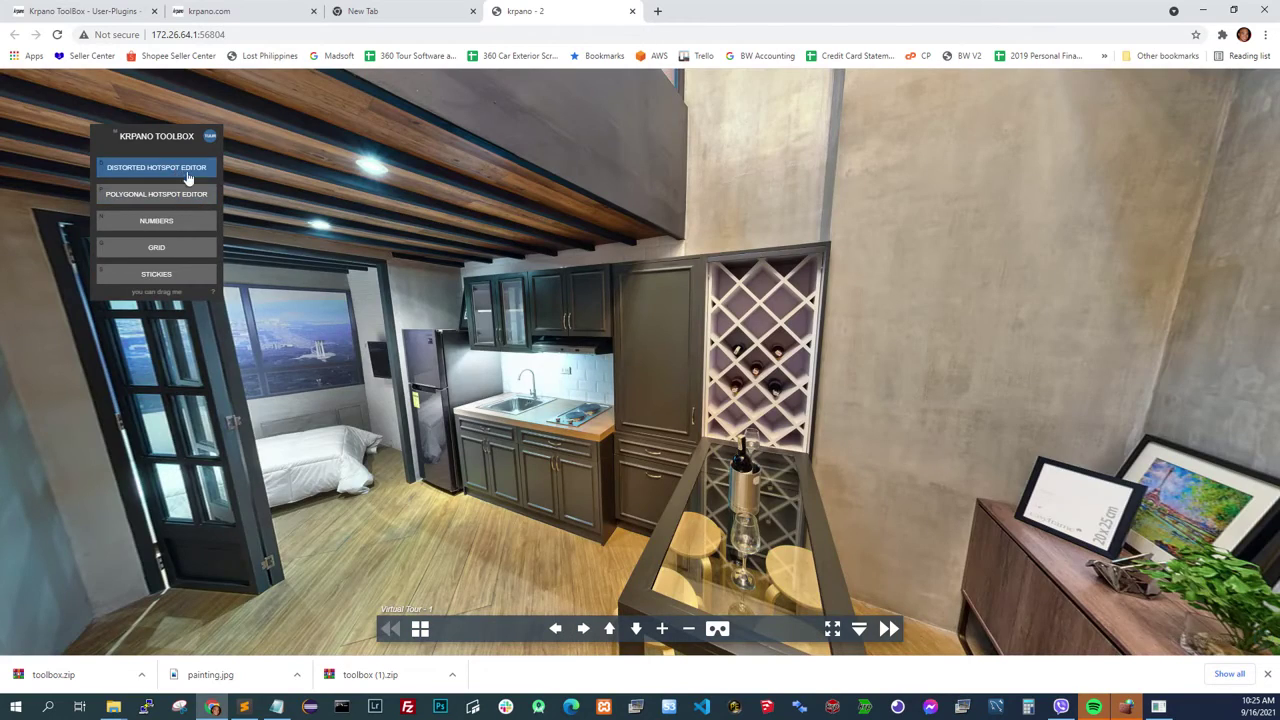
Try to outline the slanted wall under the stairs with the Polygonal Hotspot Editor.
left_click_drag(494, 342, 842, 338)
left_click_drag(540, 340, 765, 317)
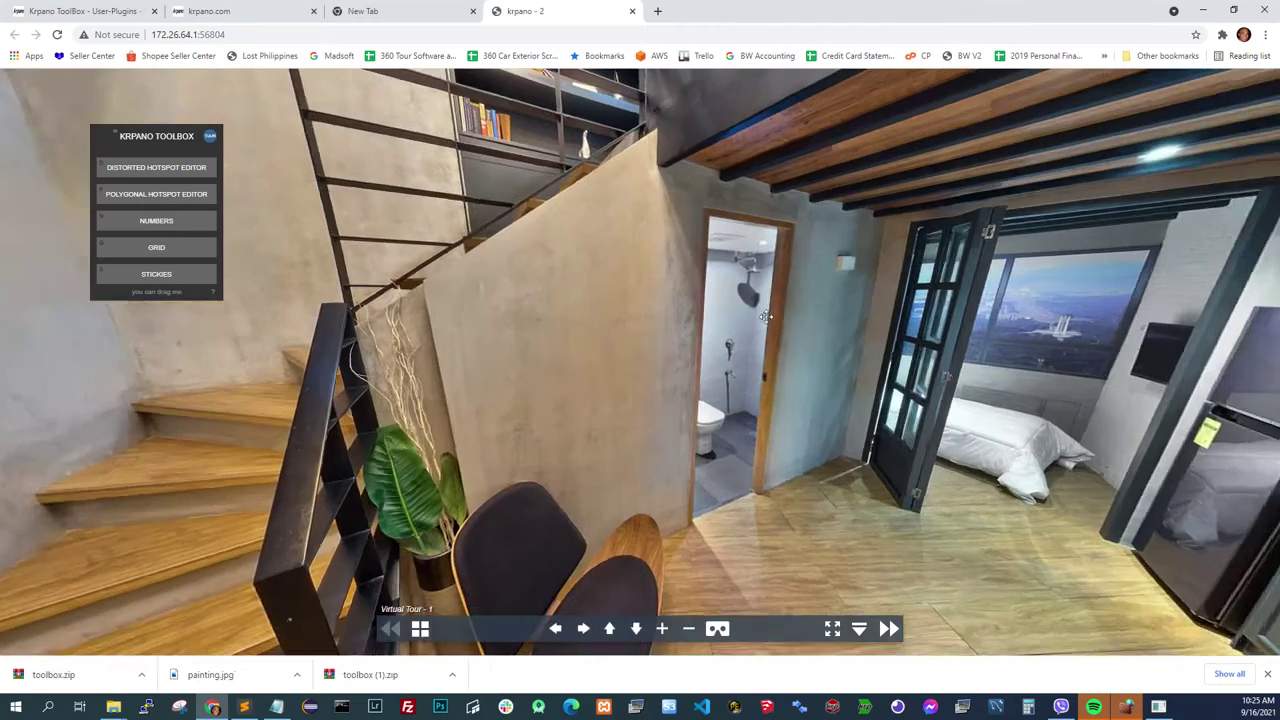
left_click(174, 197)
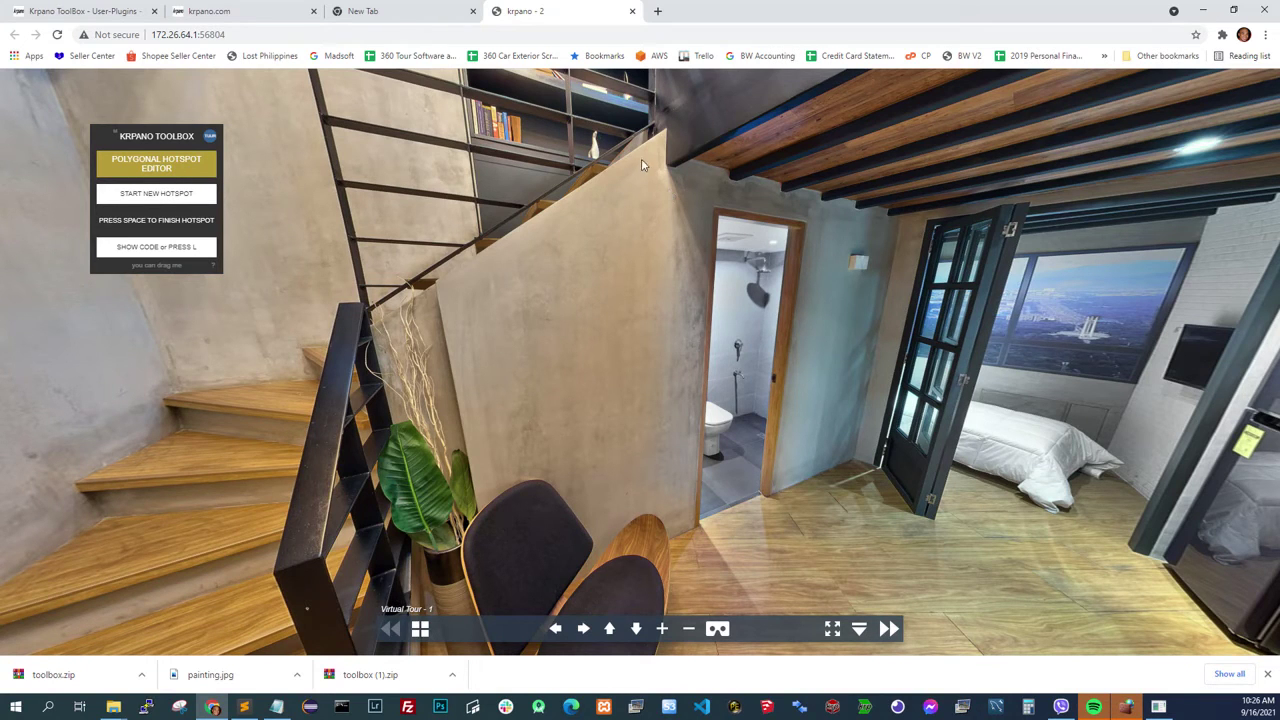
left_click(437, 287)
left_click(660, 132)
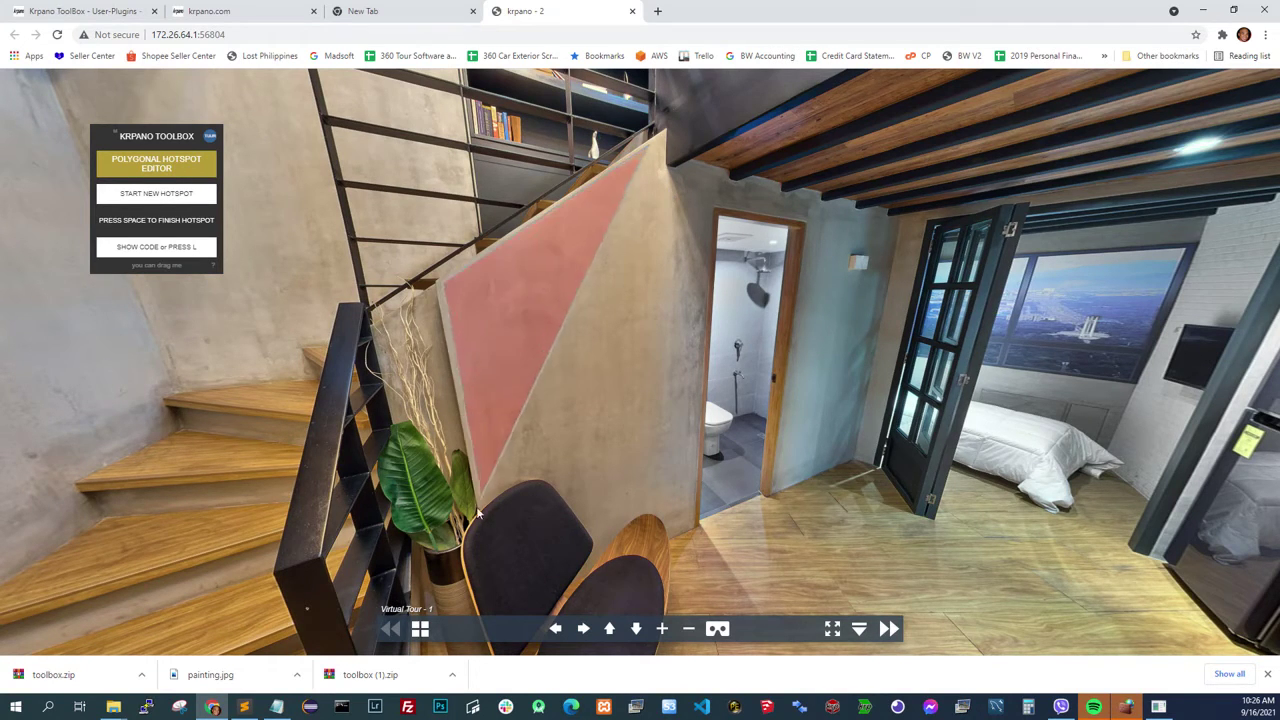
left_click(478, 512)
left_click(598, 567)
left_click(700, 525)
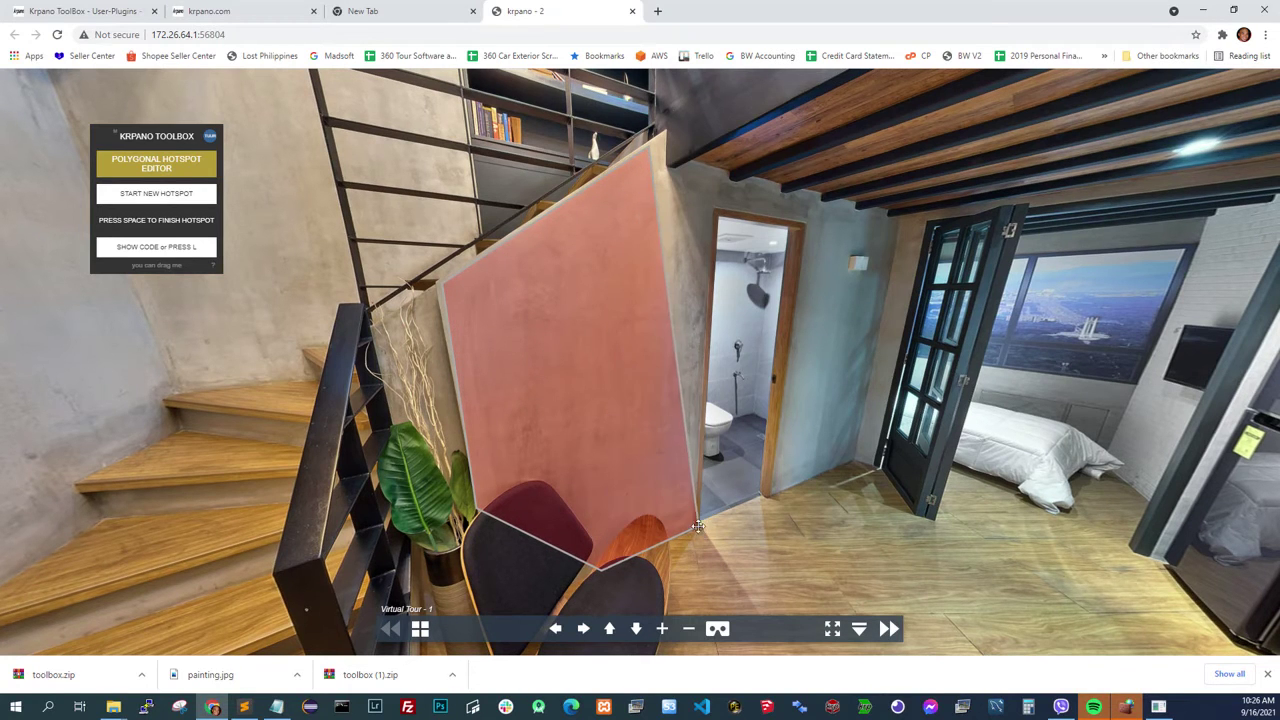
left_click(717, 213)
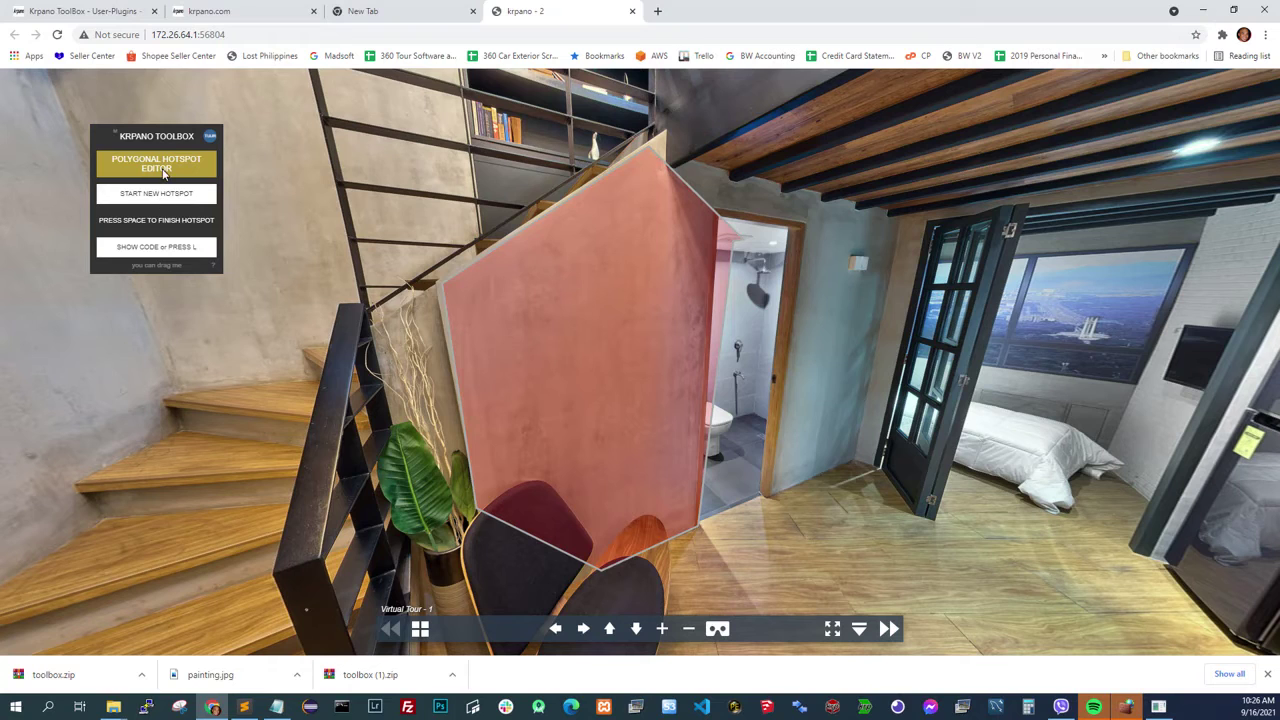
Try to show the wall hotspot's code and reopen the Polygonal Hotspot Editor.
left_click(184, 258)
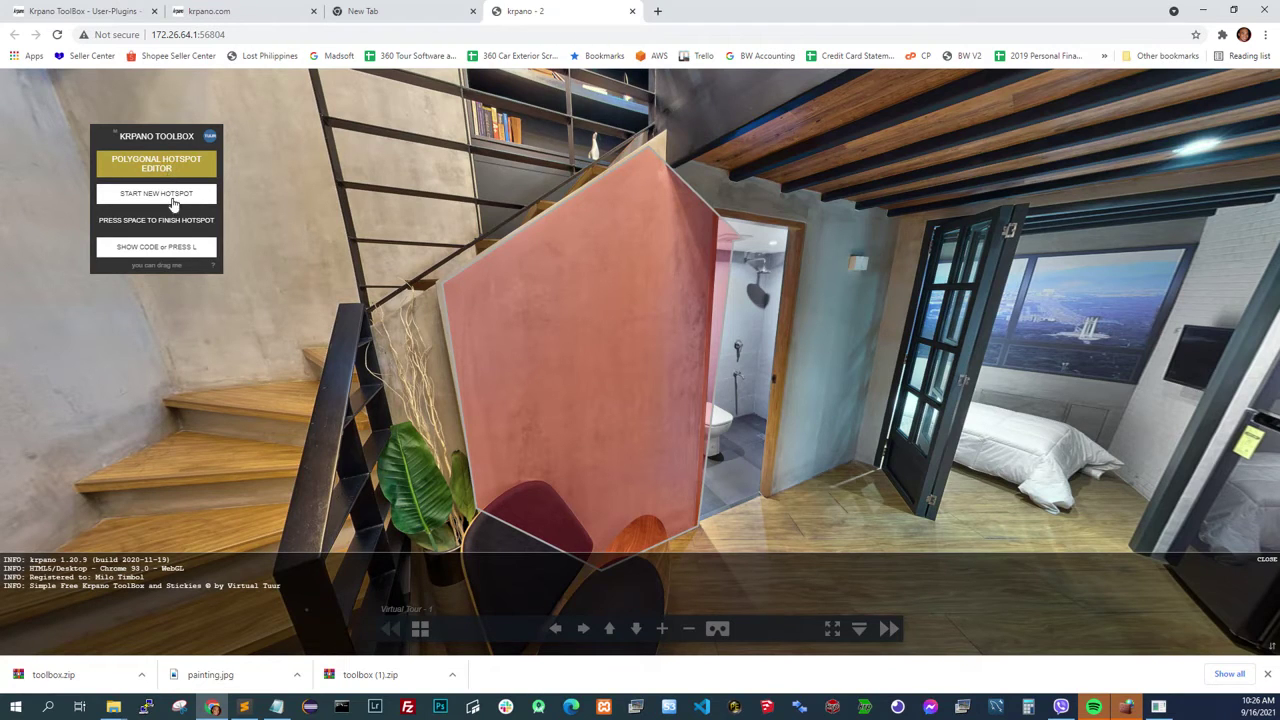
left_click_drag(292, 214, 260, 194)
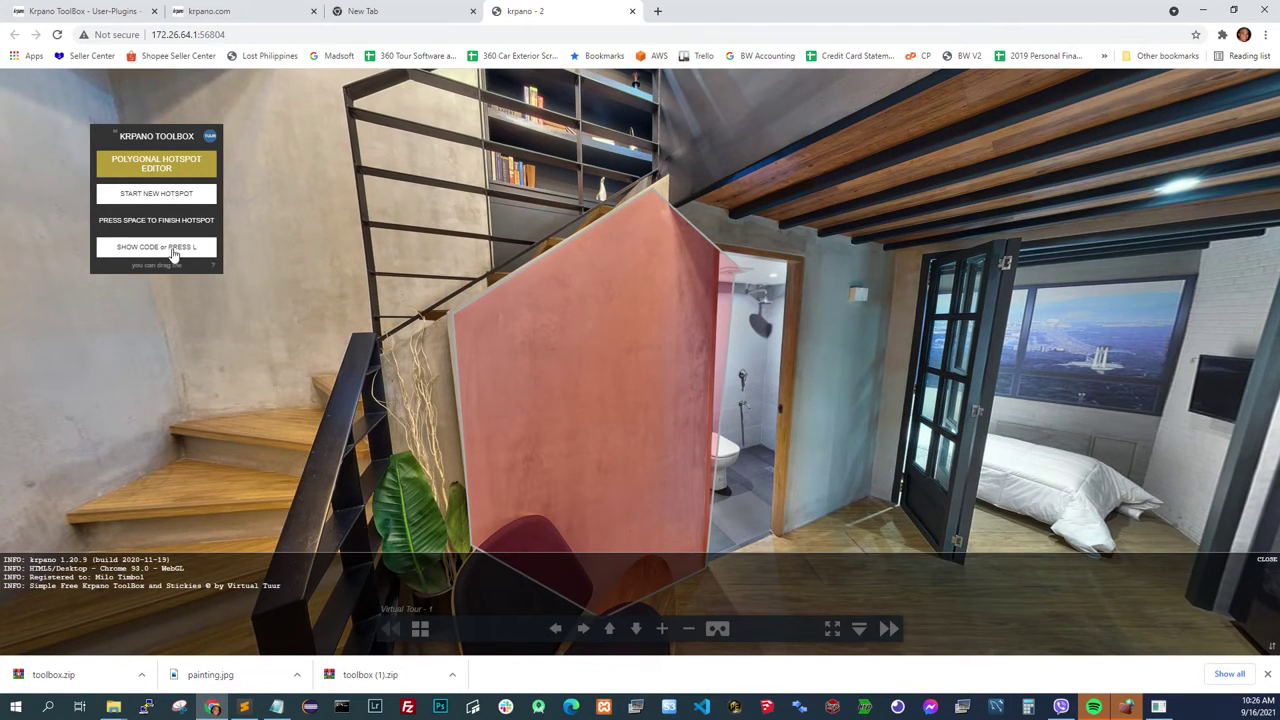
left_click_drag(314, 197, 343, 179)
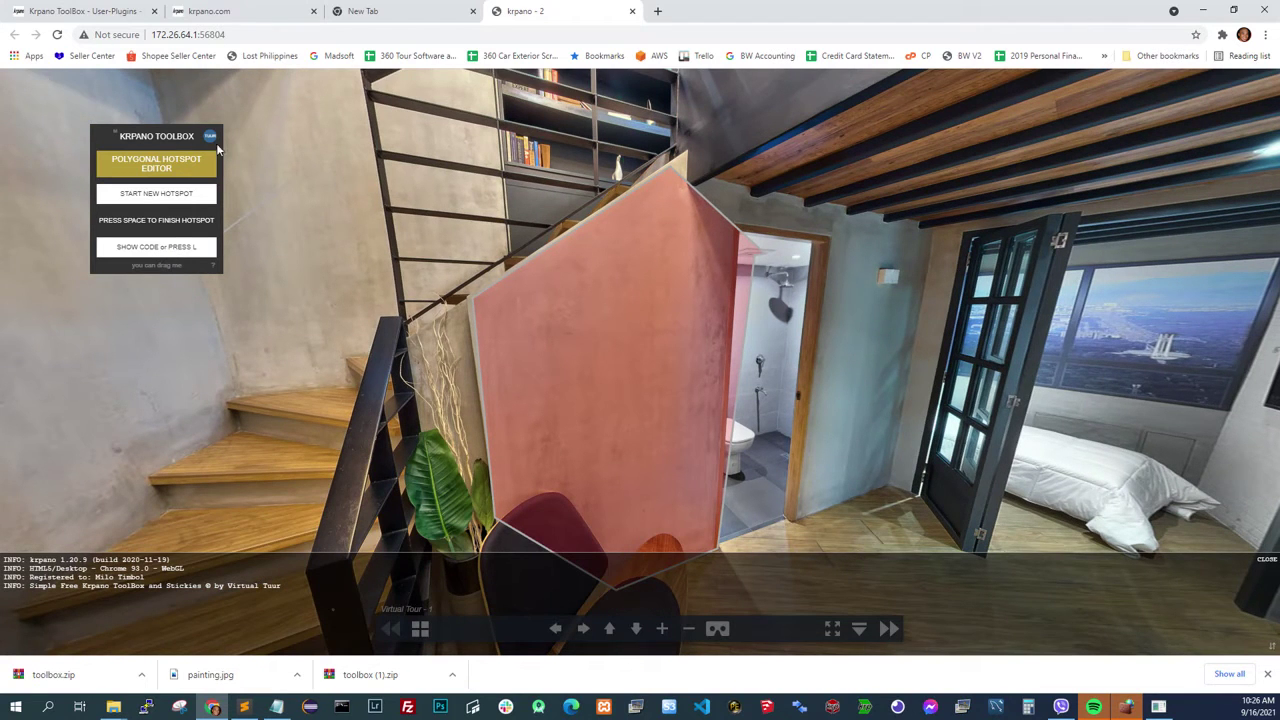
left_click(167, 171)
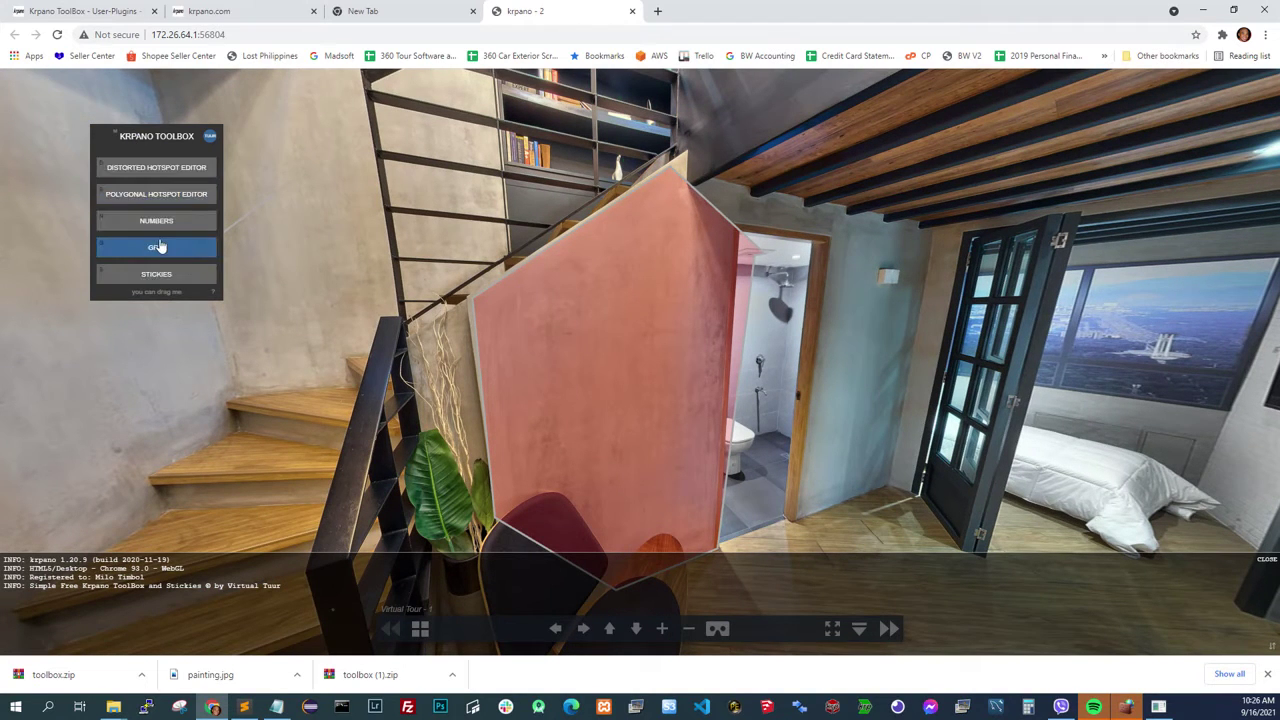
left_click(164, 193)
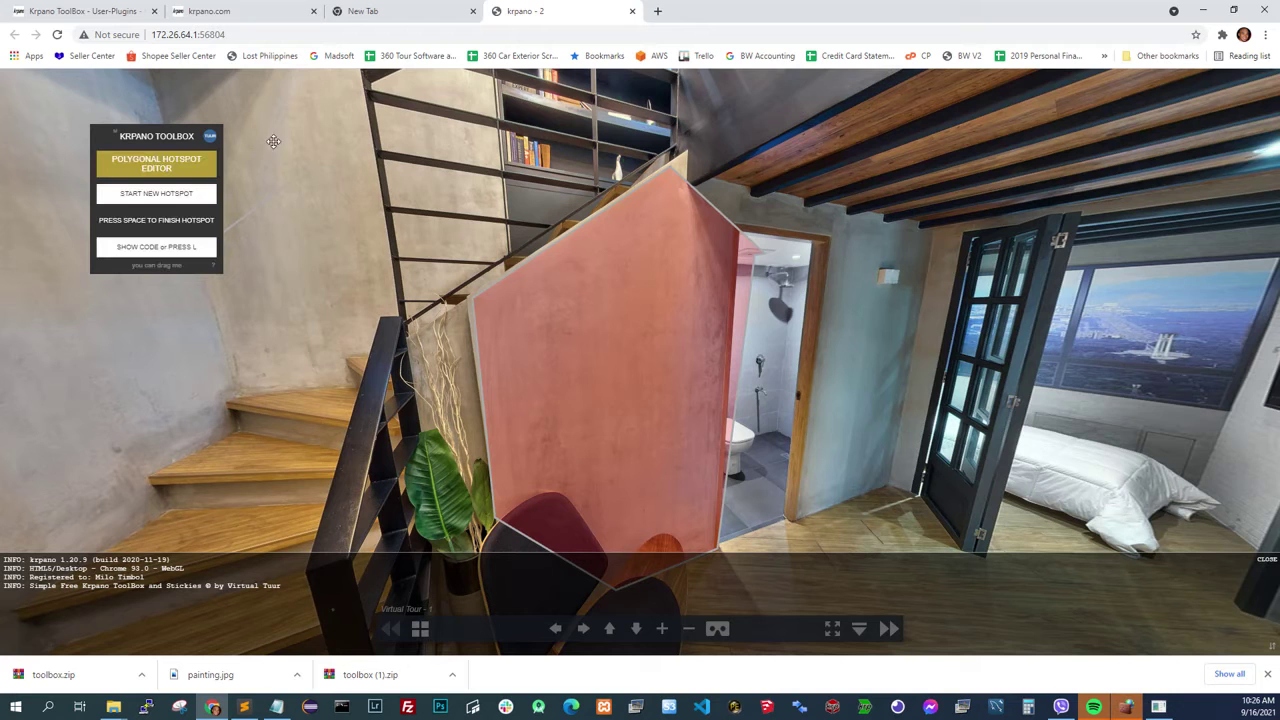
left_click_drag(281, 306, 431, 305)
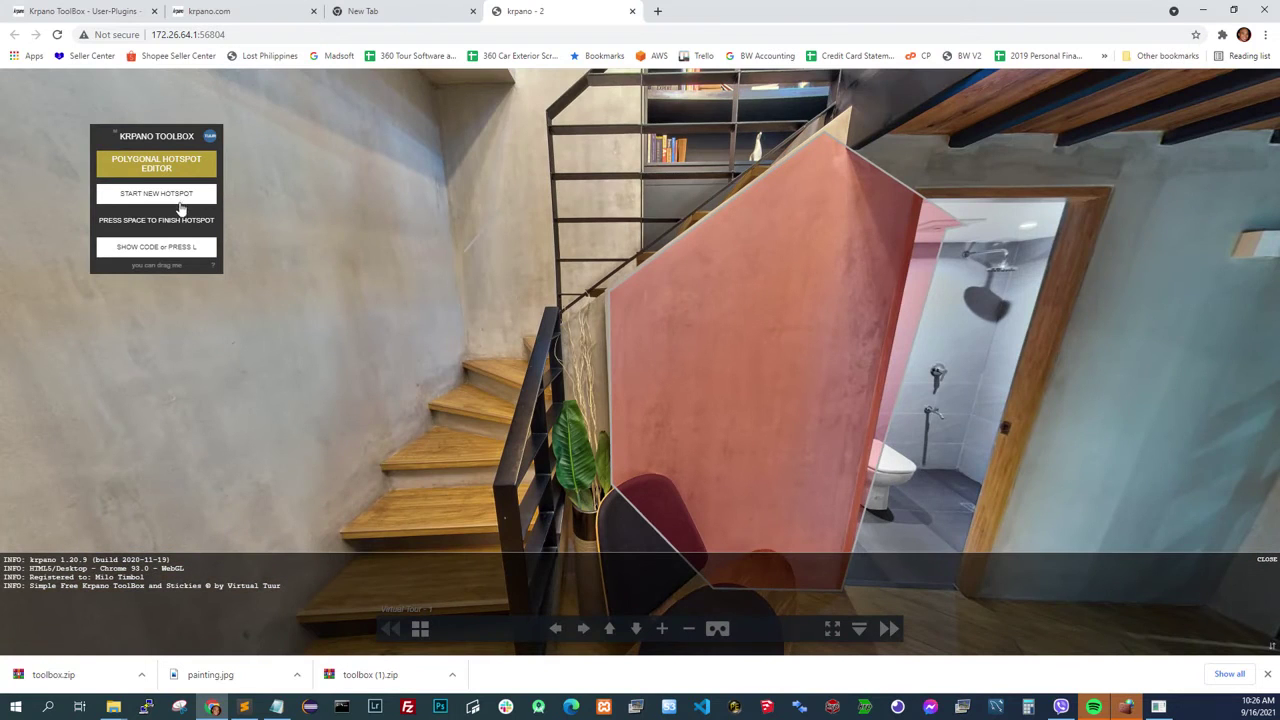
Try to outline a small four-cornered polygonal hotspot on the bare wall beside the staircase.
left_click(268, 225)
left_click(268, 318)
left_click(365, 320)
left_click(364, 241)
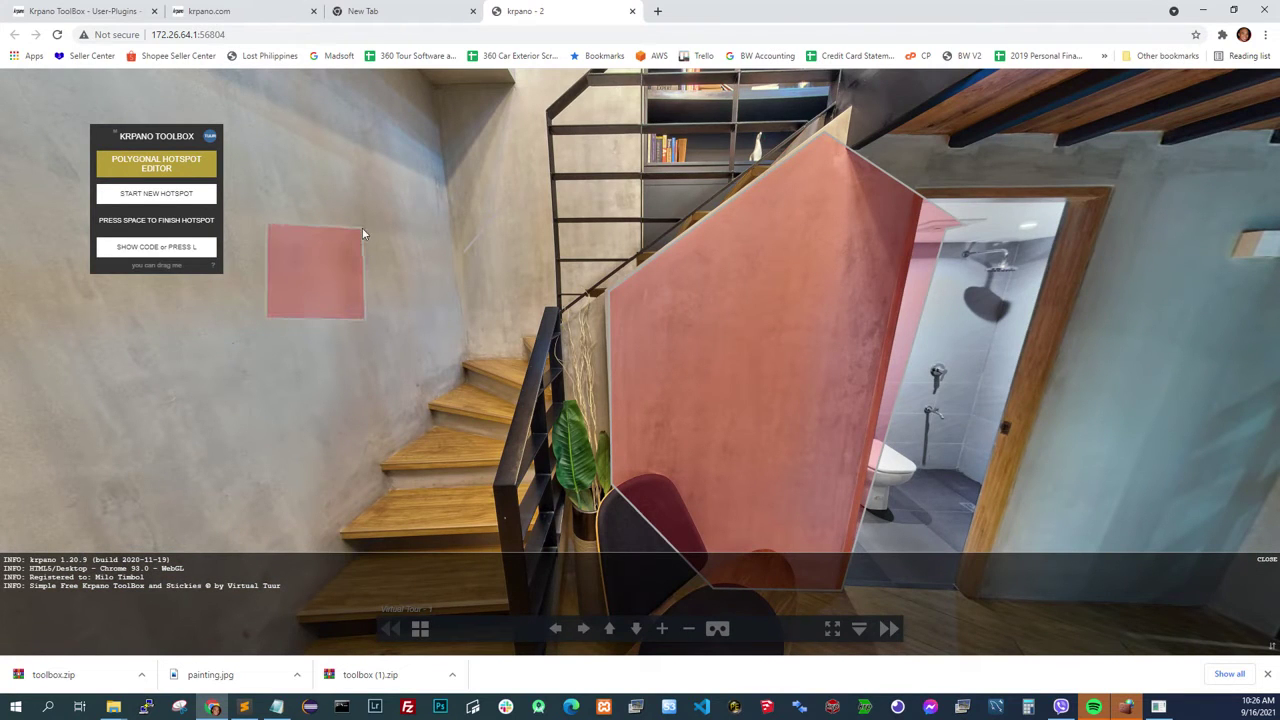
left_click(362, 230)
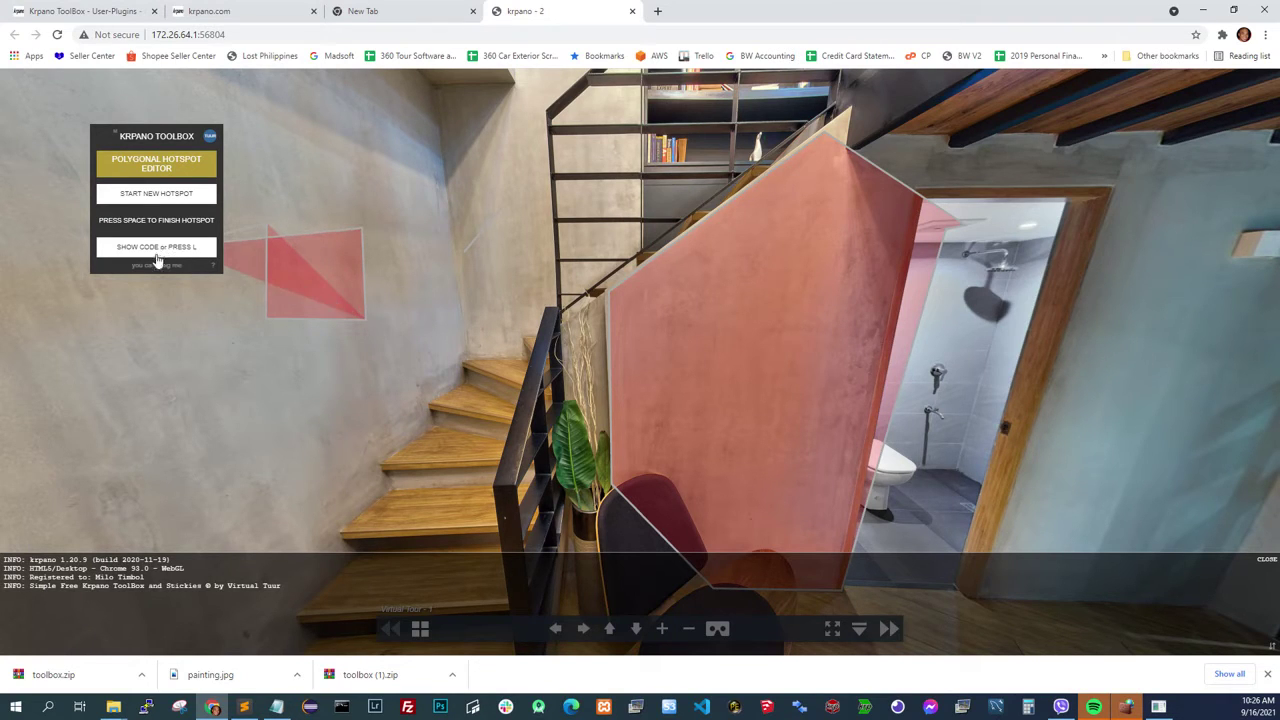
Show the generated code of the small hotspot beside the staircase in the log.
left_click_drag(260, 240, 483, 171)
left_click_drag(385, 278, 500, 303)
scroll(500, 303, "down", 3)
scroll(499, 299, "up", 3)
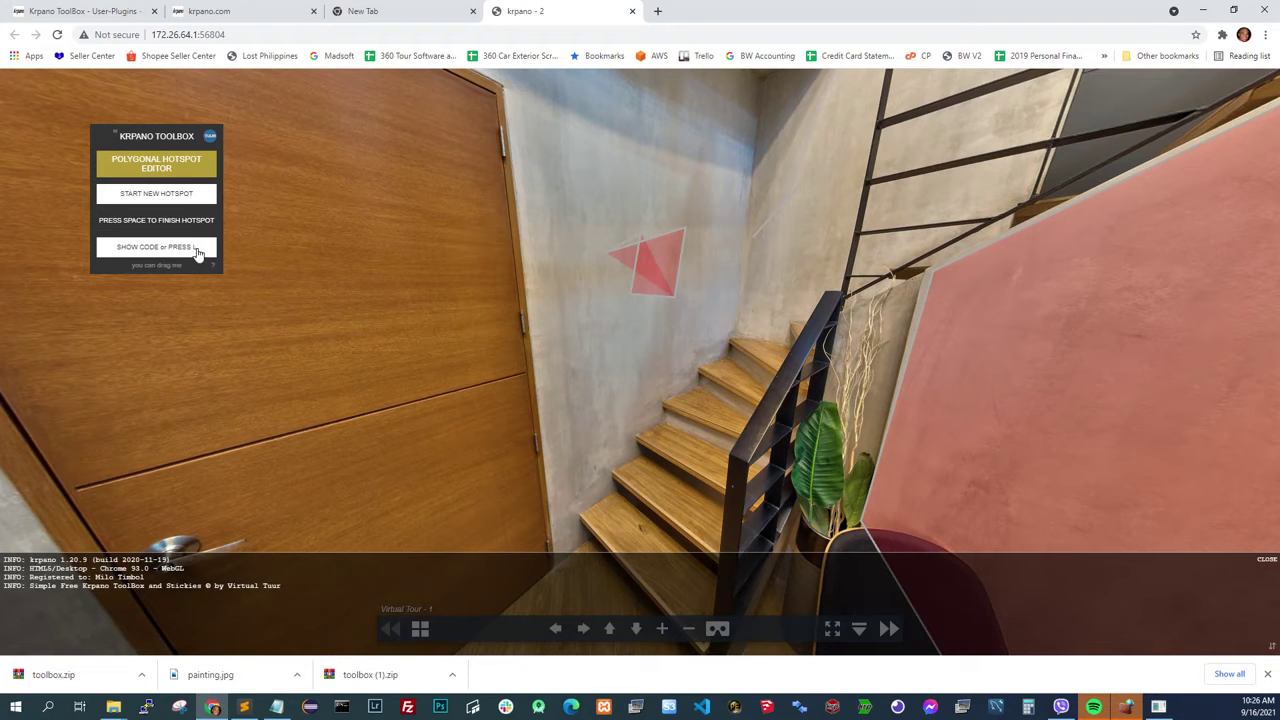
left_click(177, 255)
left_click(178, 255)
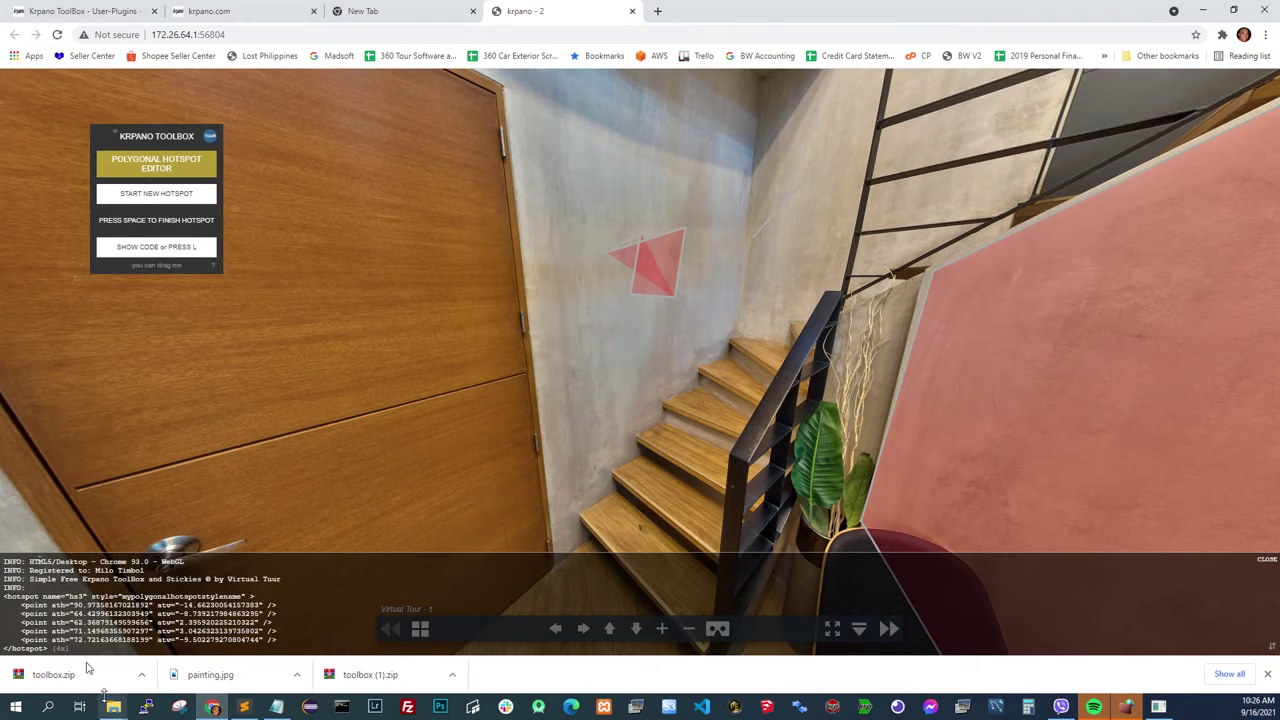
Look over both test hotspots and reload the tour to discard them.
left_click_drag(460, 215, 634, 237)
left_click_drag(265, 213, 677, 241)
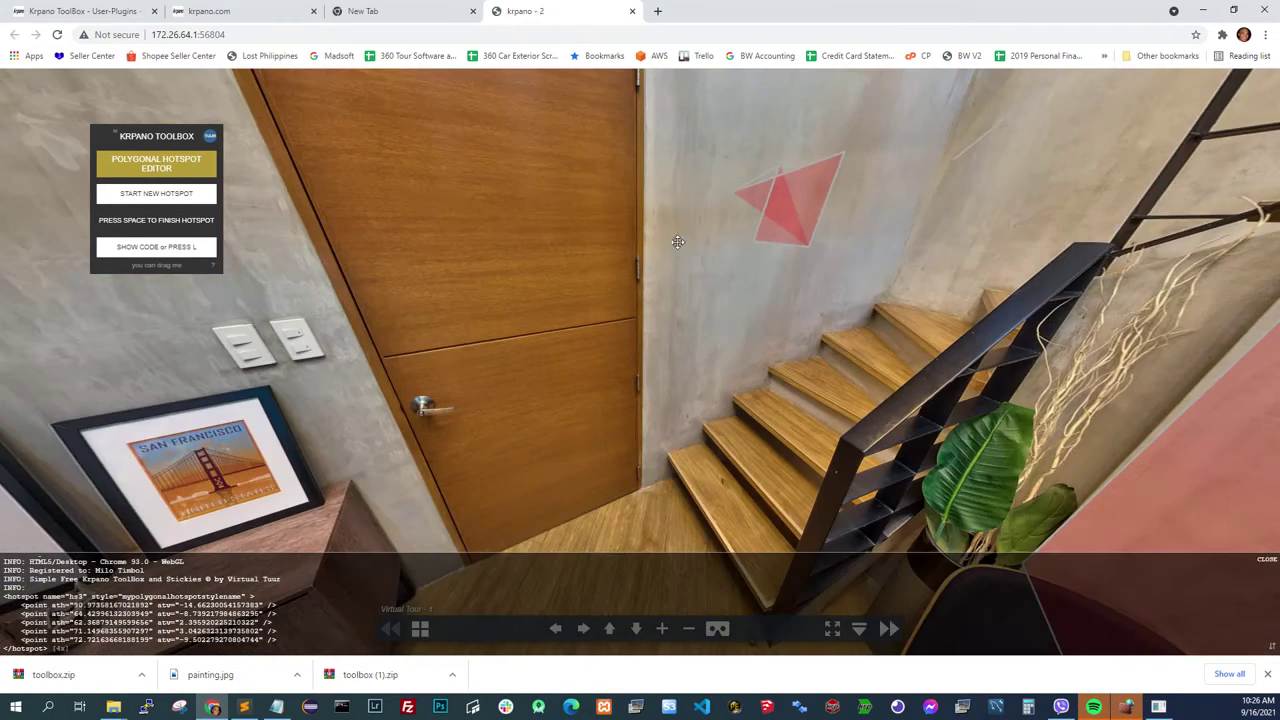
left_click_drag(917, 306, 420, 400)
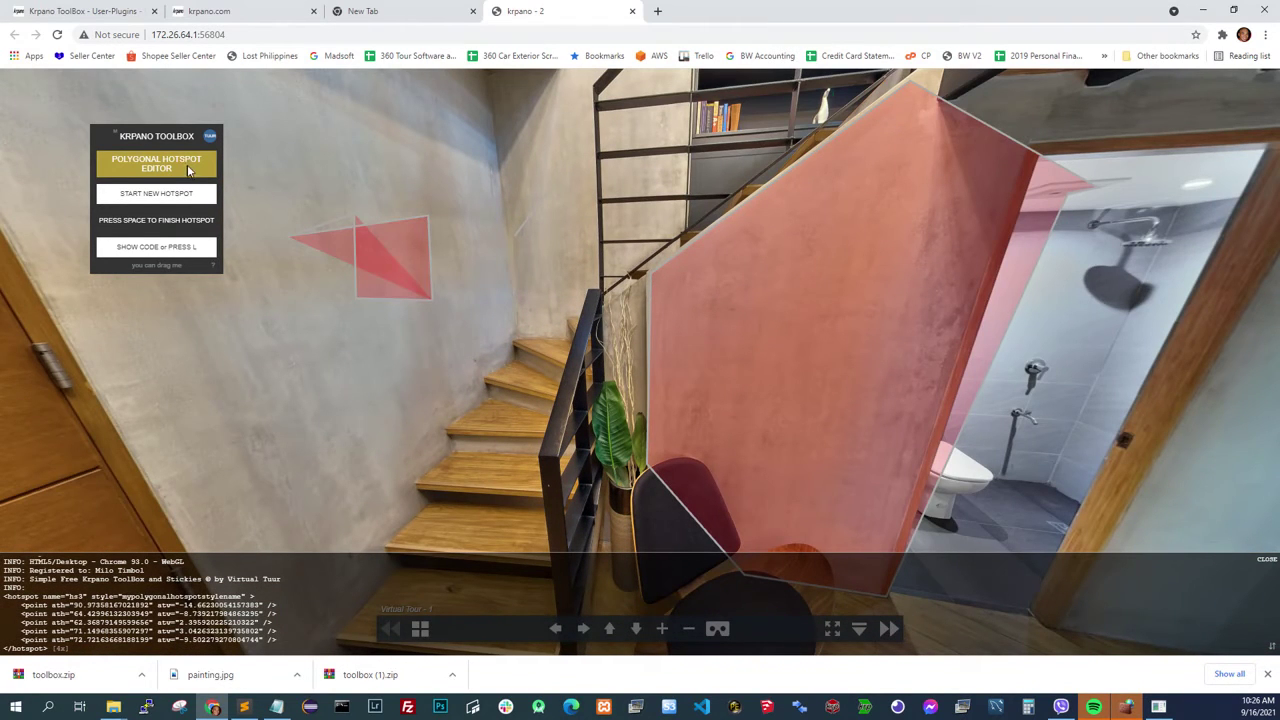
left_click(57, 34)
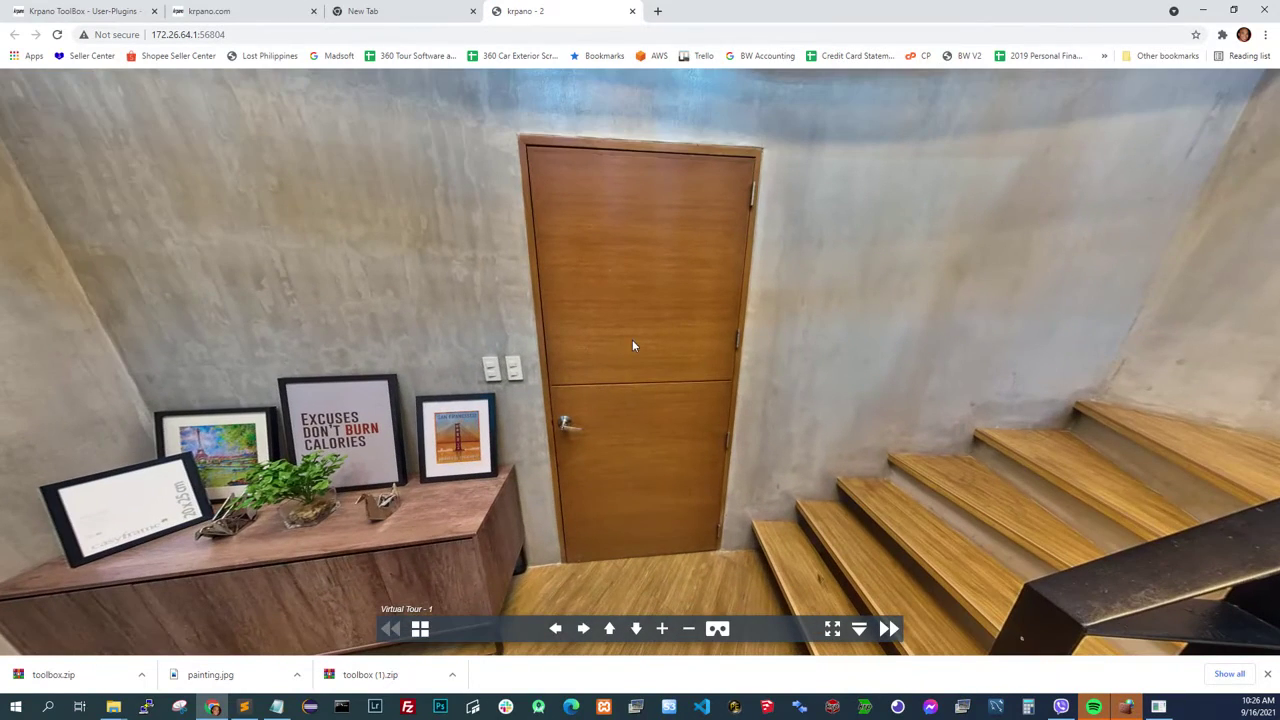
Outline the closed wooden door with a four-point hotspot in the Polygonal Hotspot Editor and finish it.
left_click(100, 210)
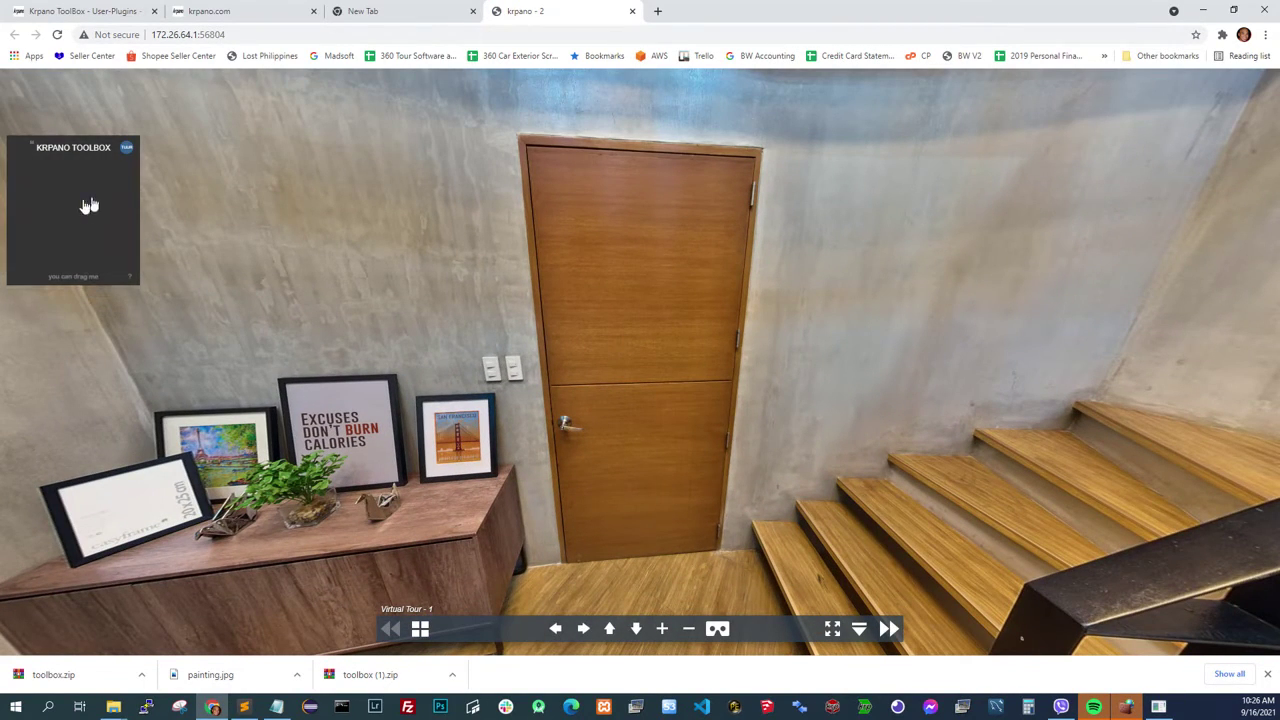
left_click(520, 145)
left_click(564, 565)
left_click(725, 550)
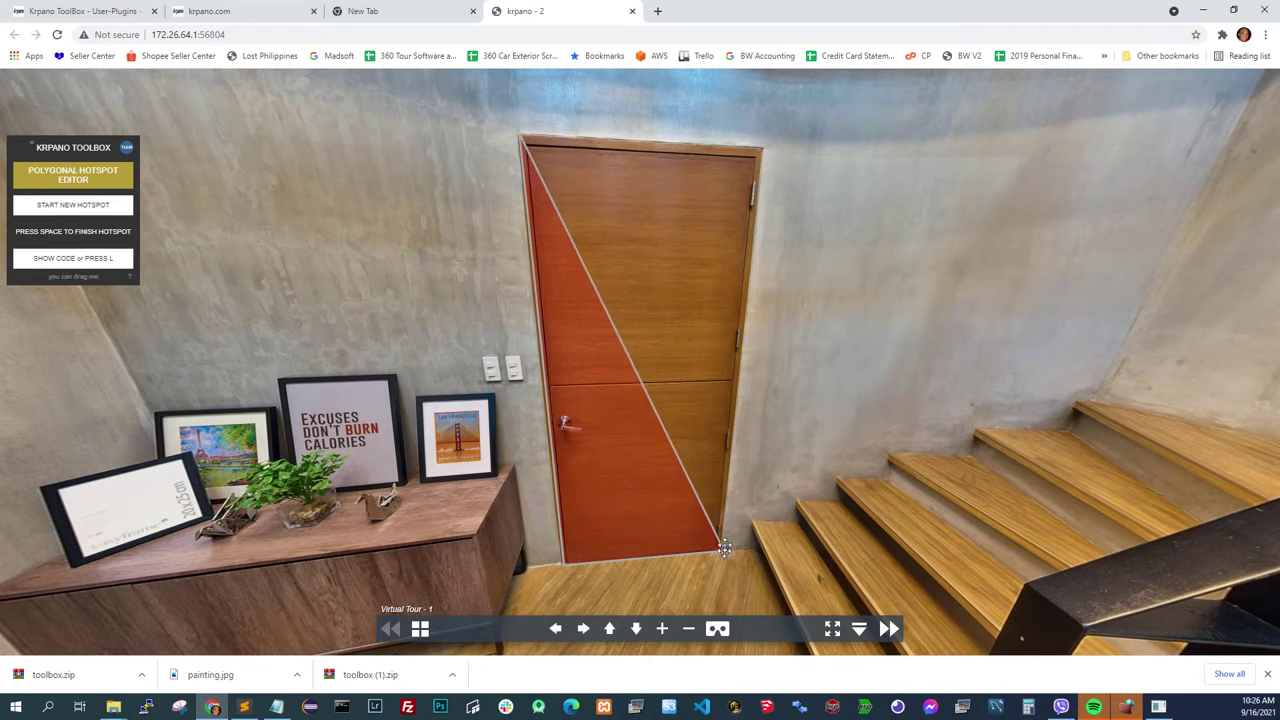
left_click(763, 151)
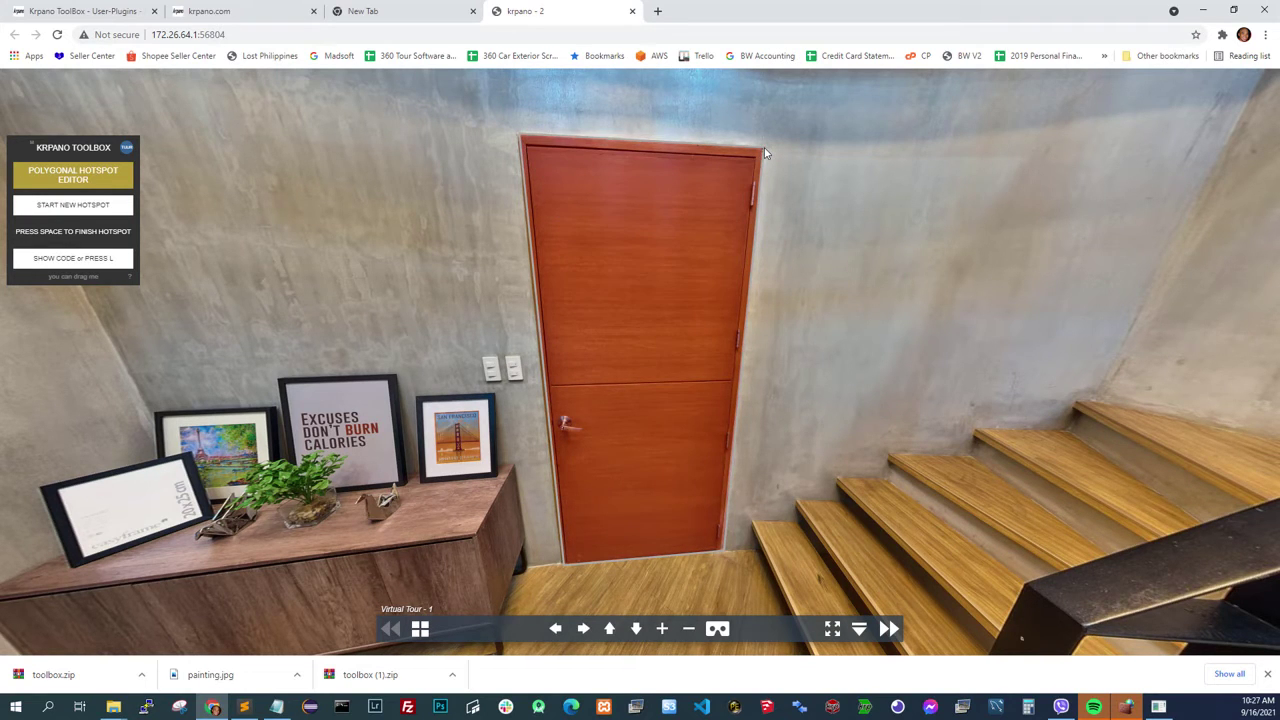
key("space")
Show the door hotspot's code in the log and copy the complete hotspot element.
key("l")
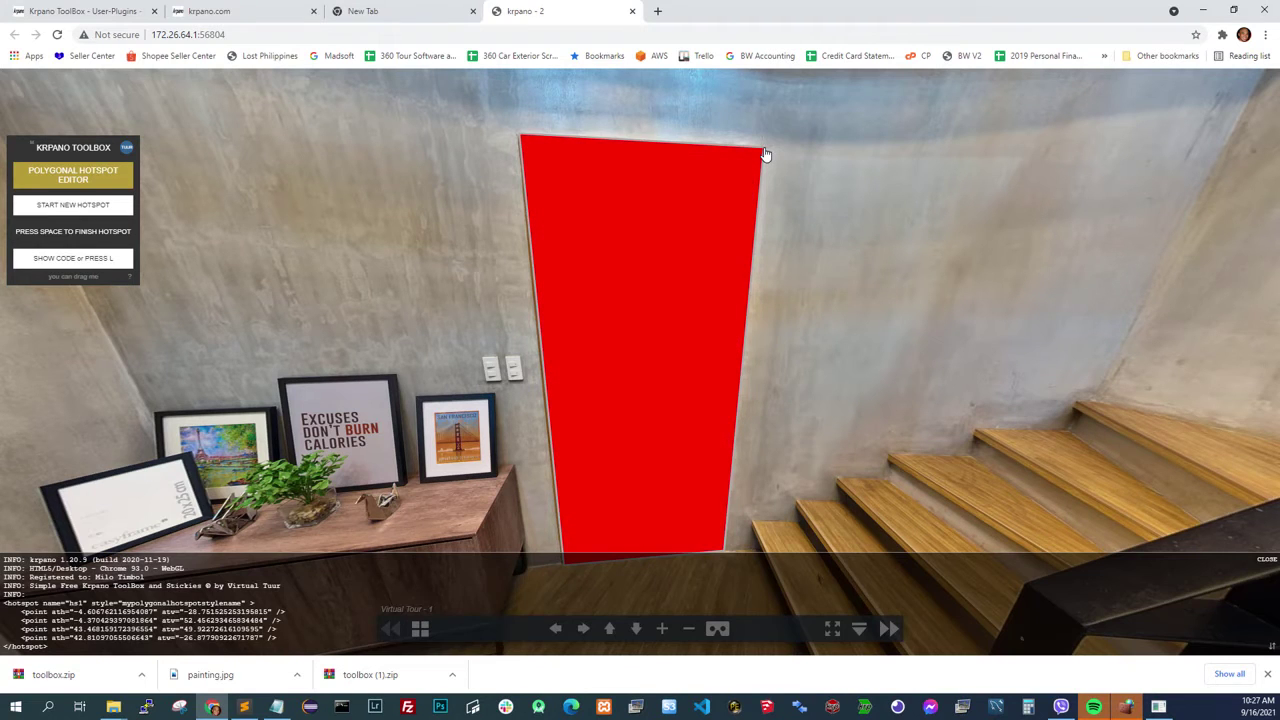
left_click_drag(4, 560, 4, 603)
key("ctrl+c")
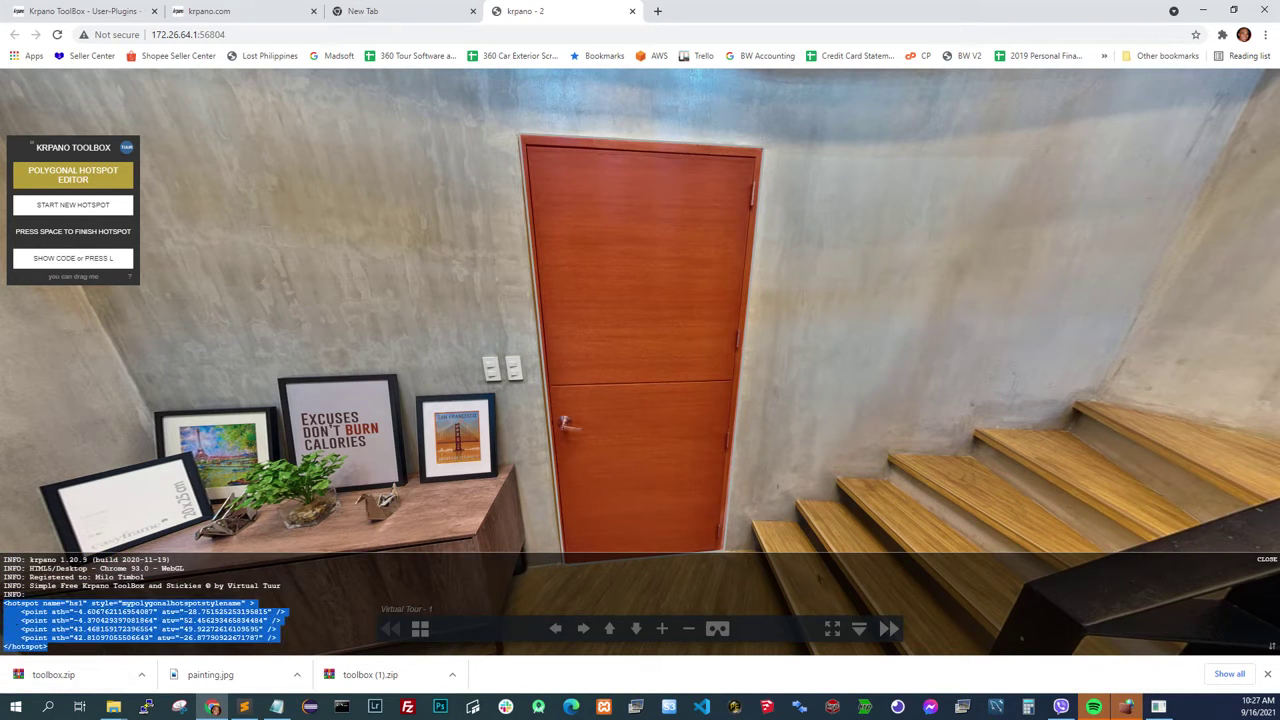
Switch to Sublime Text, paste the hotspot code below the image block of scene_1 in tour.xml, and save.
left_click(243, 706)
scroll(280, 103, "down", 15)
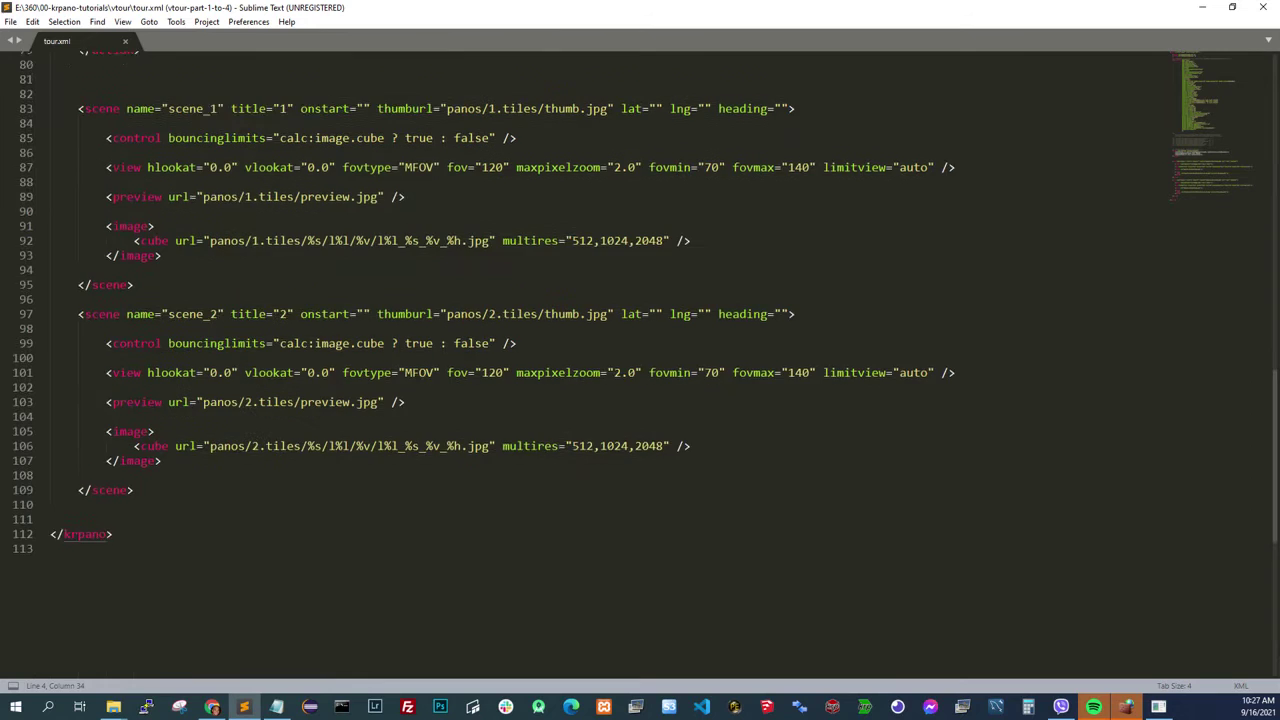
scroll(640, 300, "up", 6)
left_click(50, 542)
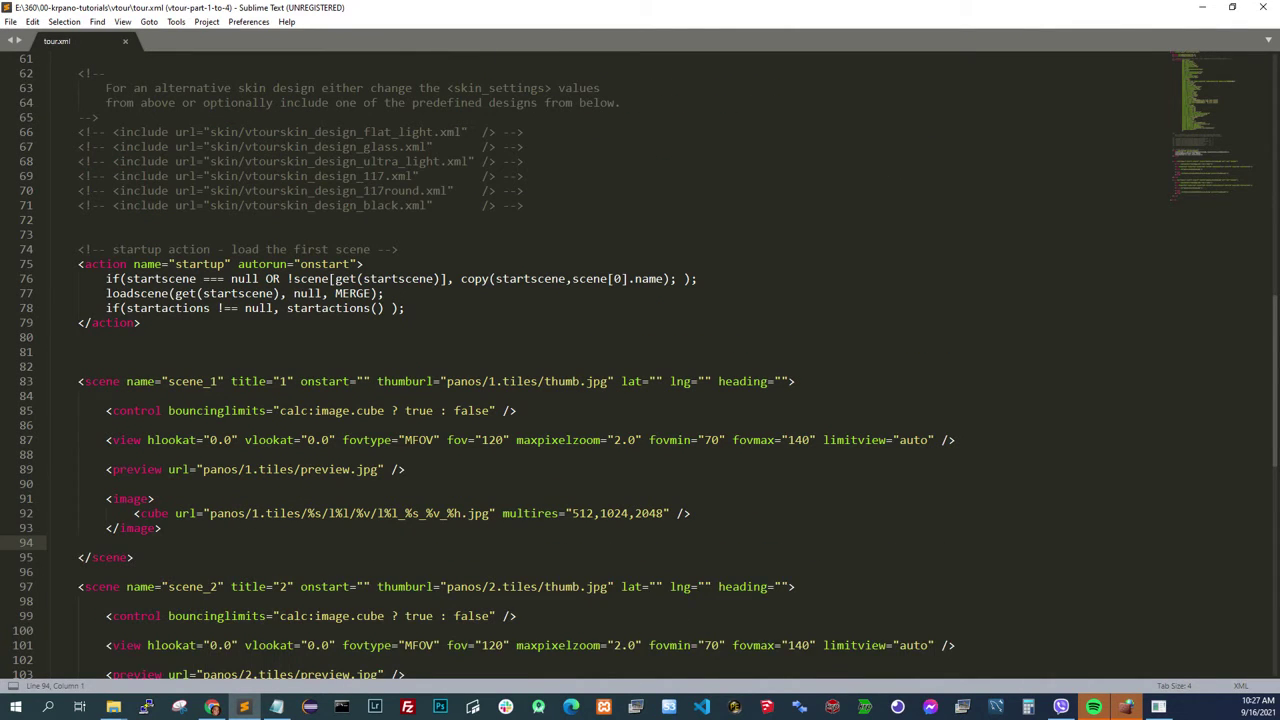
key("Return")
key("Return")
key("Up")
key("ctrl+v")
key("ctrl+s")
Indent the pasted hotspot code by two levels and save tour.xml again.
left_click_drag(119, 631, 50, 557)
key("Tab")
key("Tab")
key("ctrl+s")
Switch to Chrome and reload the tour to load the added door hotspot.
left_click(214, 707)
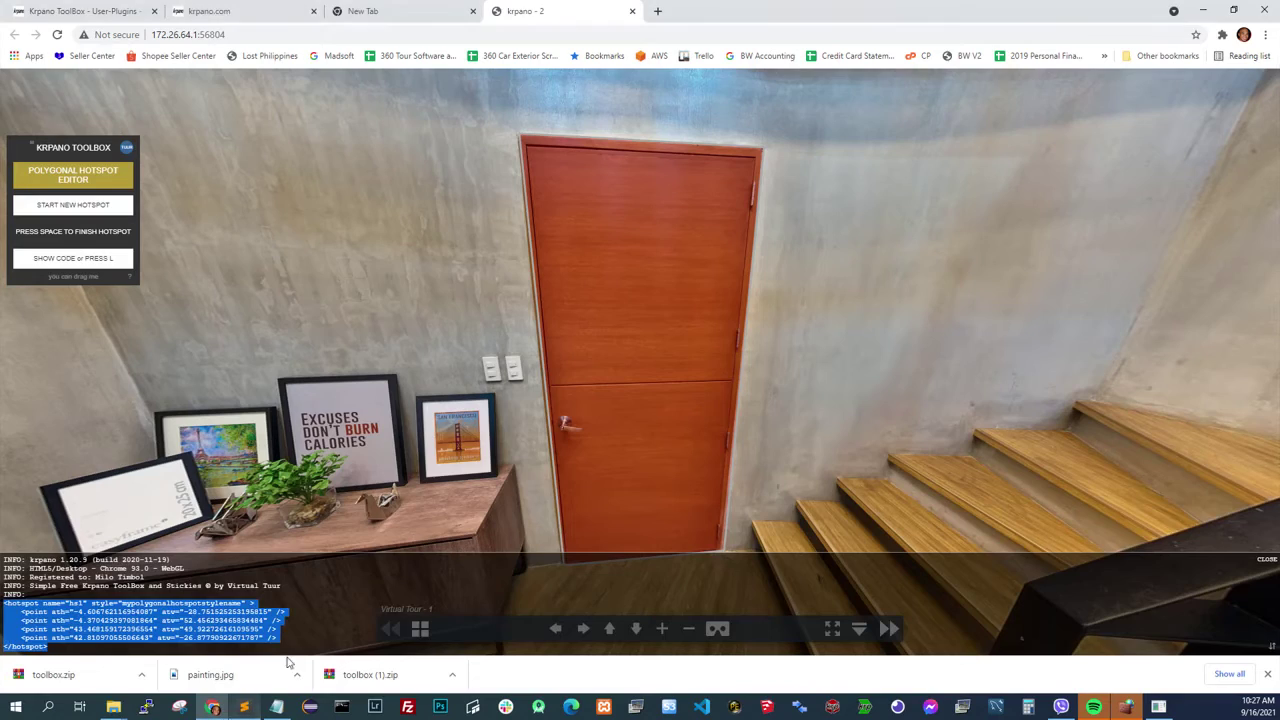
key("F5")
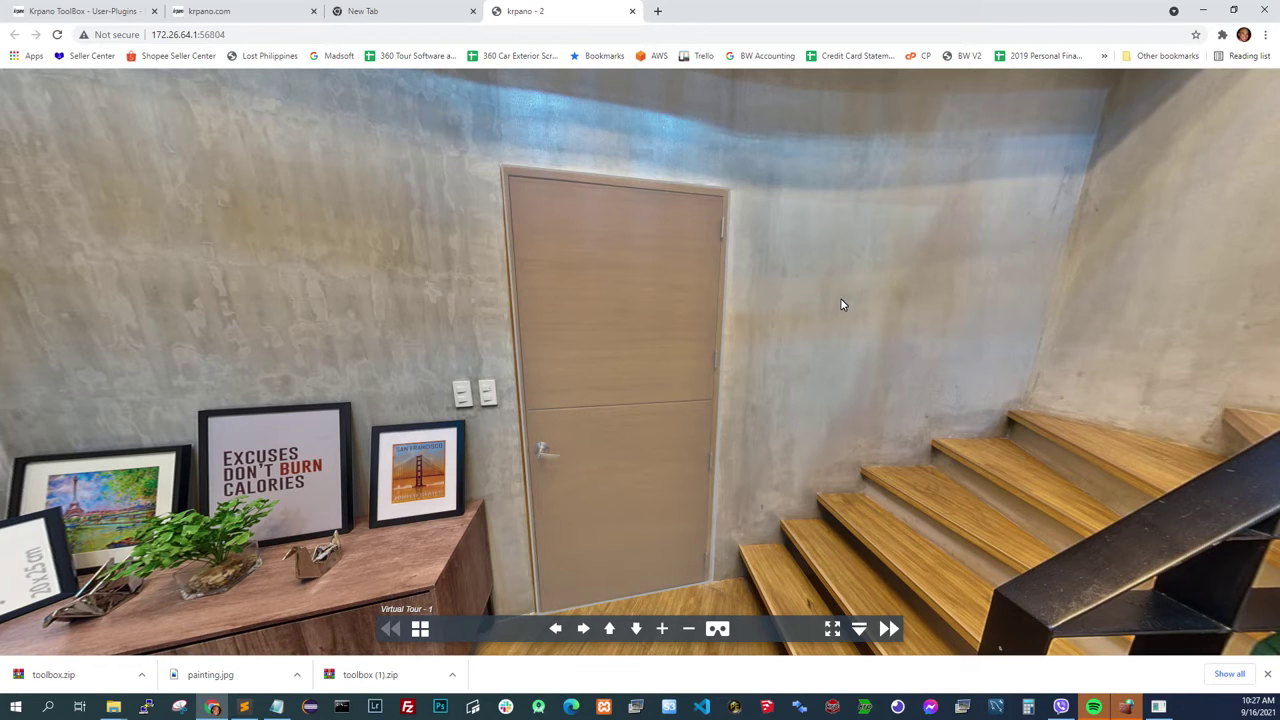
Switch to Sublime Text and place the cursor on the blank line below the door hotspot in tour.xml.
left_click_drag(858, 284, 681, 442)
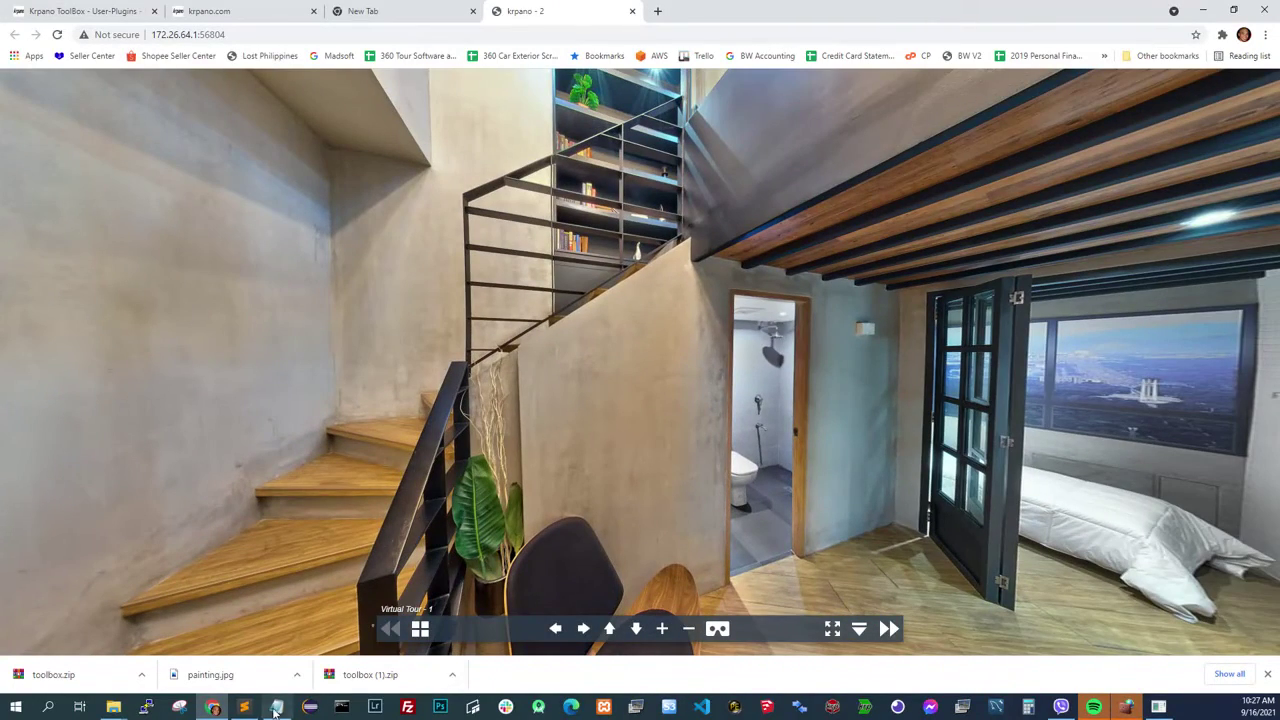
mouse_move(247, 709)
left_click(251, 654)
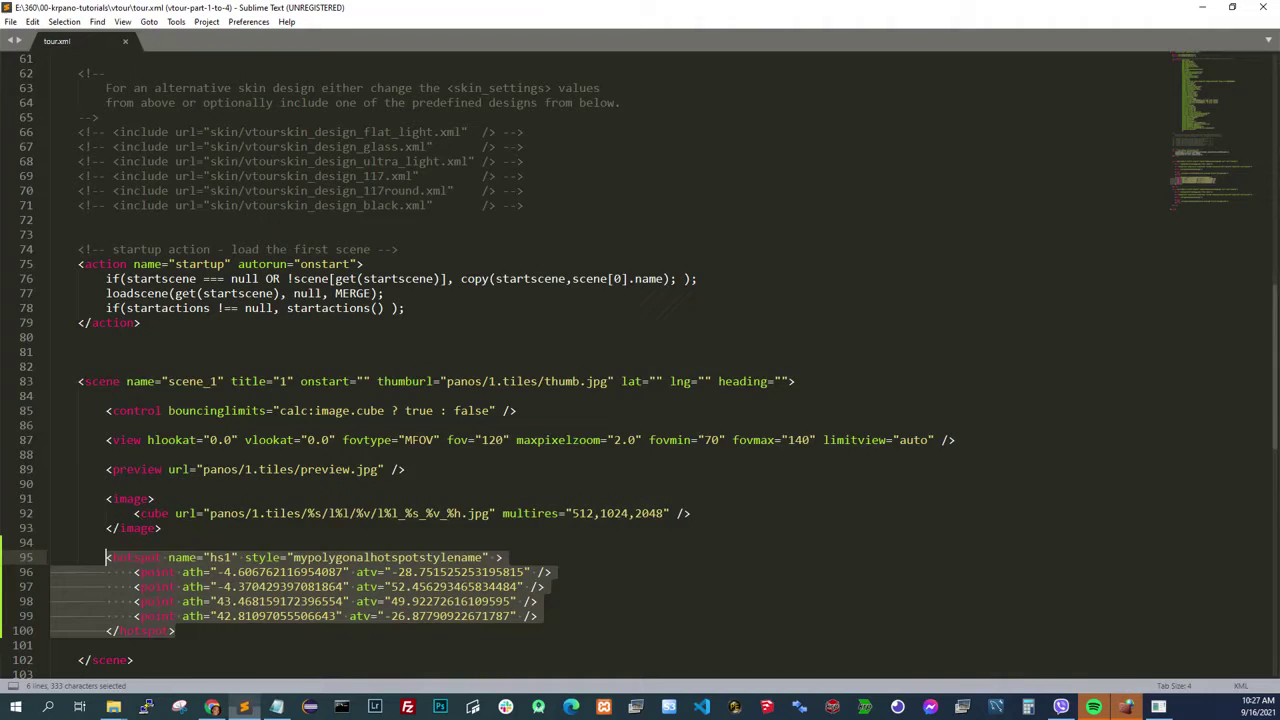
left_click(50, 497)
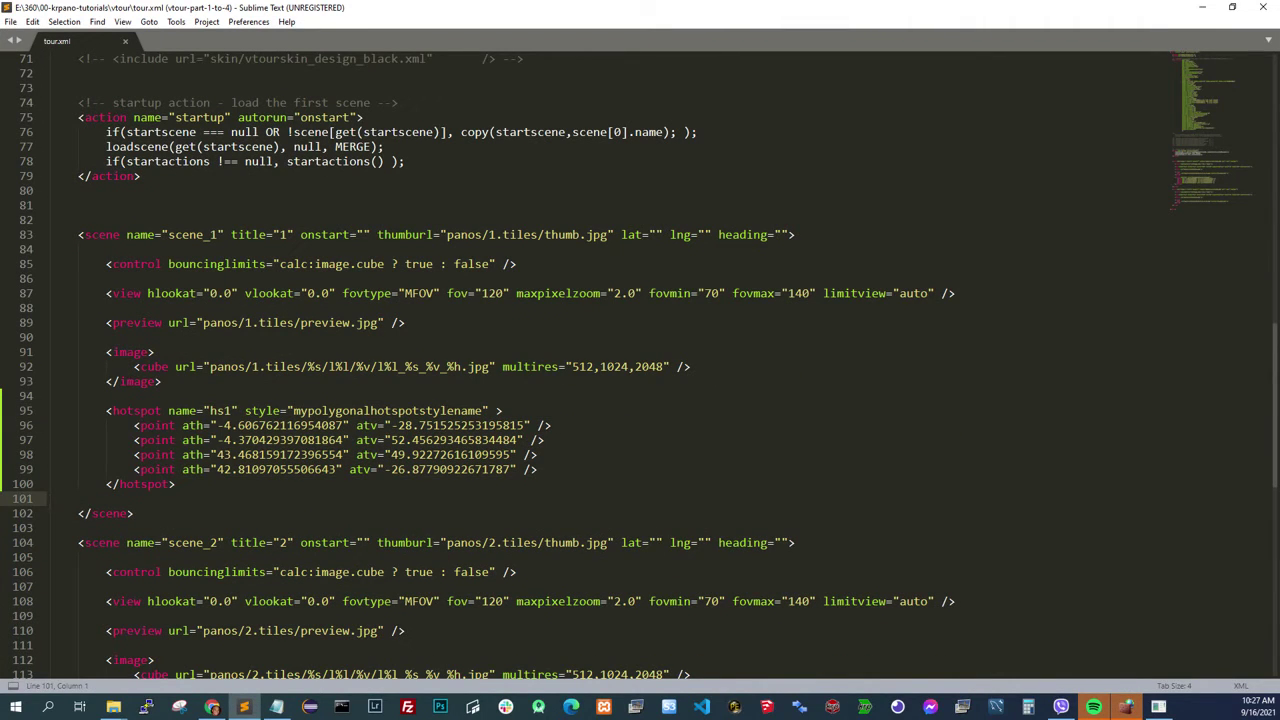
Switch to Chrome, view the blank wall in the tour, and look for the earlier painting.jpg download in the Downloads folder.
left_click(212, 707)
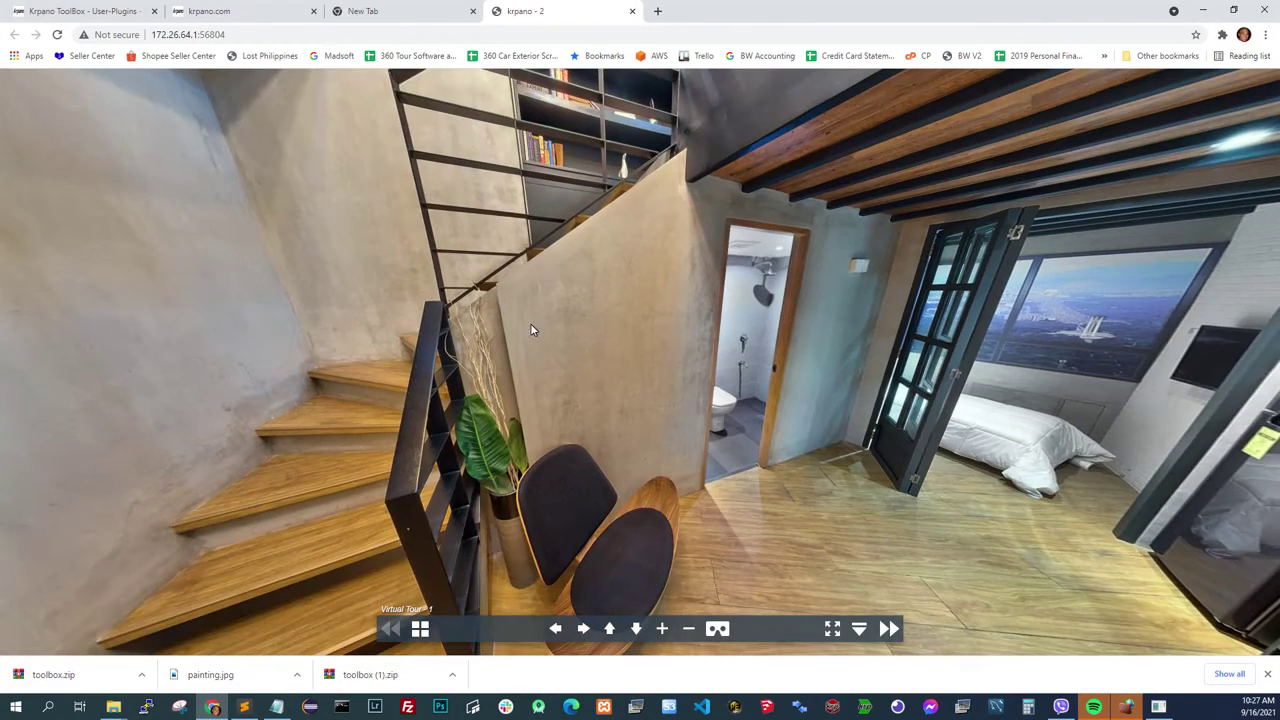
left_click_drag(729, 285, 635, 356)
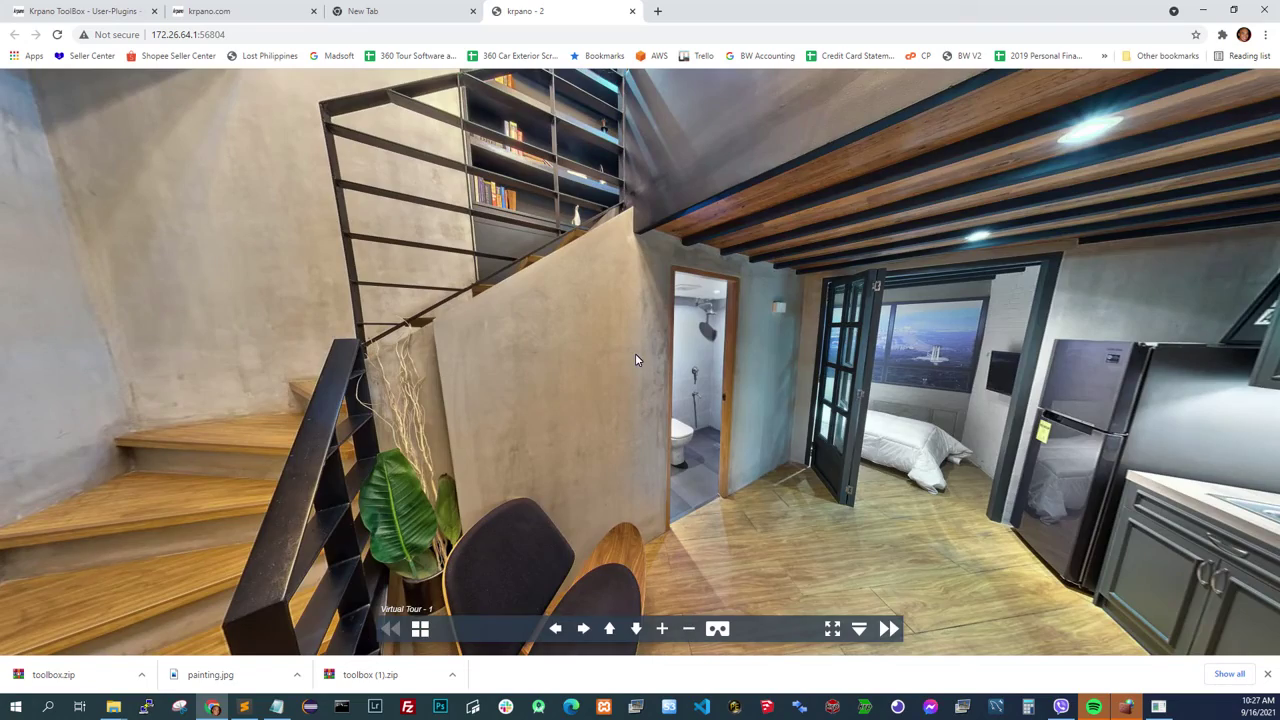
left_click_drag(802, 269, 756, 312)
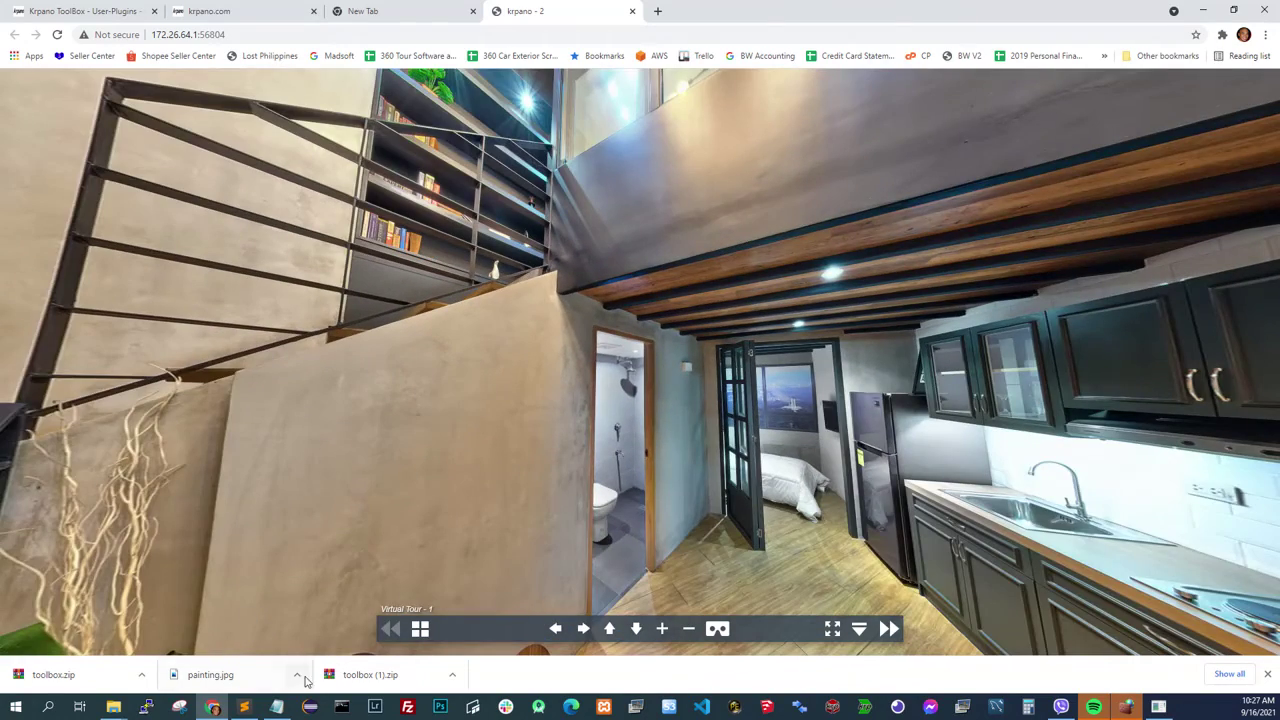
left_click_drag(523, 467, 494, 354)
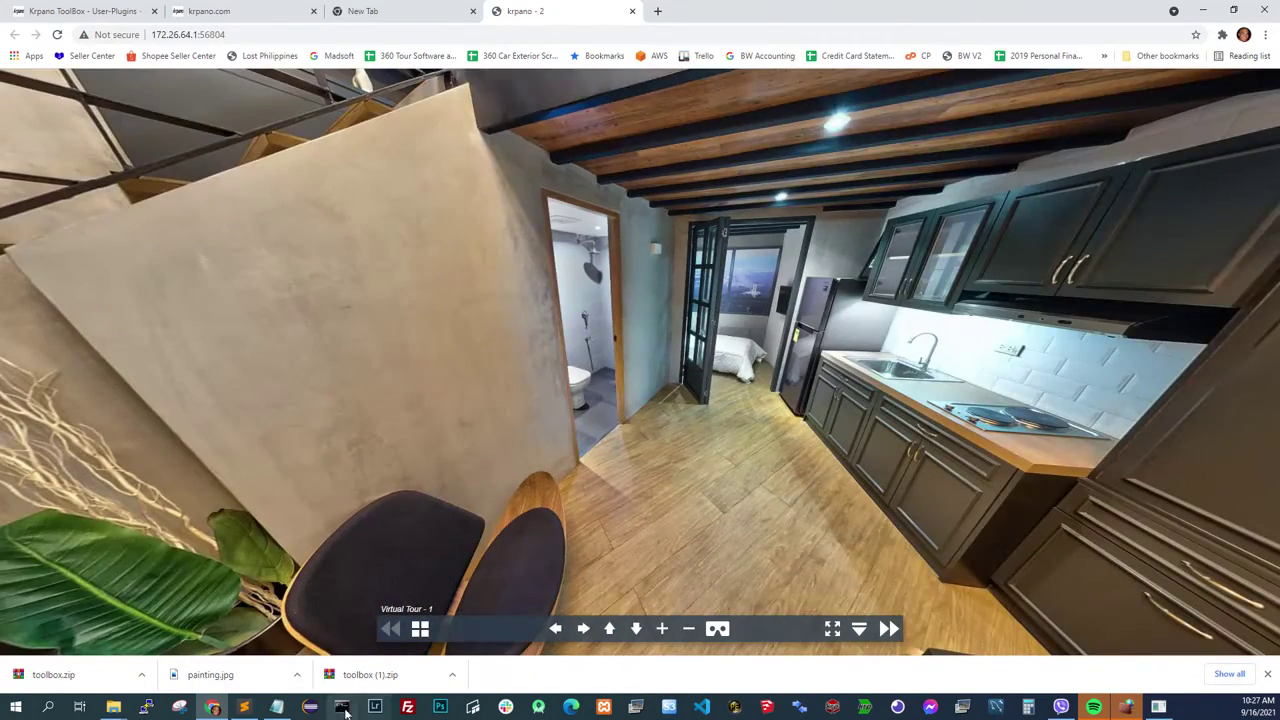
left_click(276, 707)
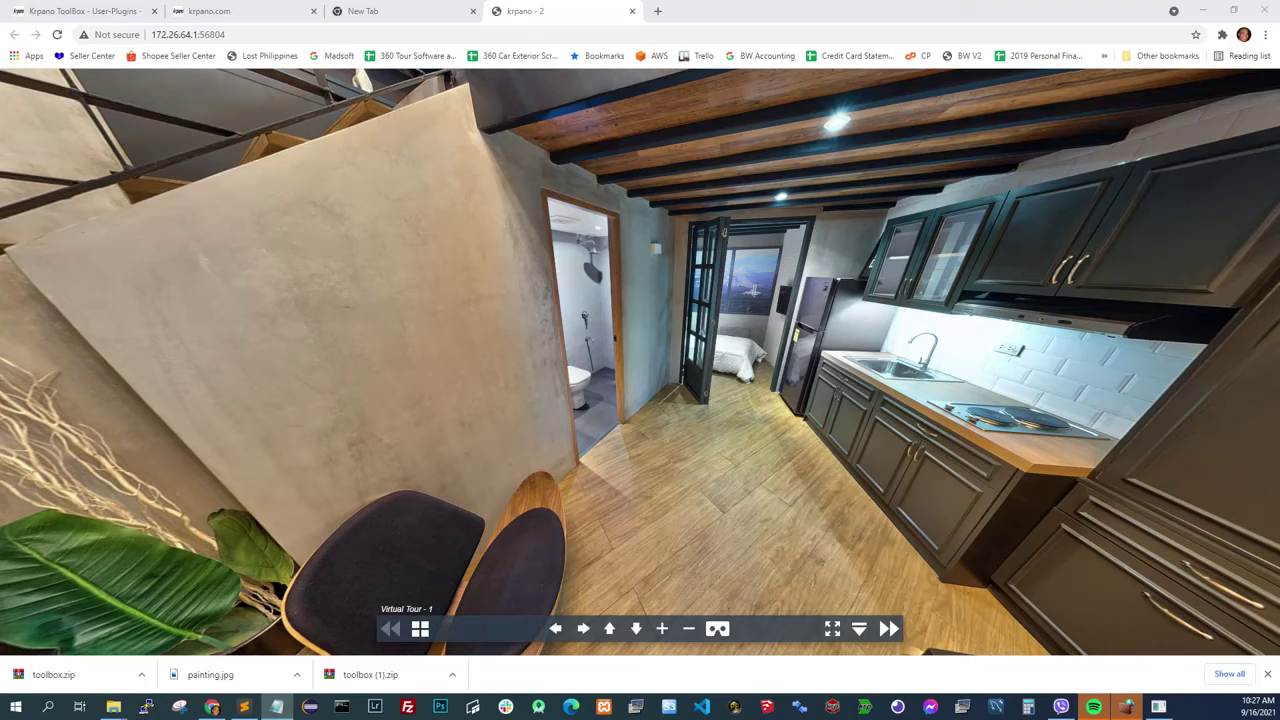
left_click(298, 675)
left_click(335, 629)
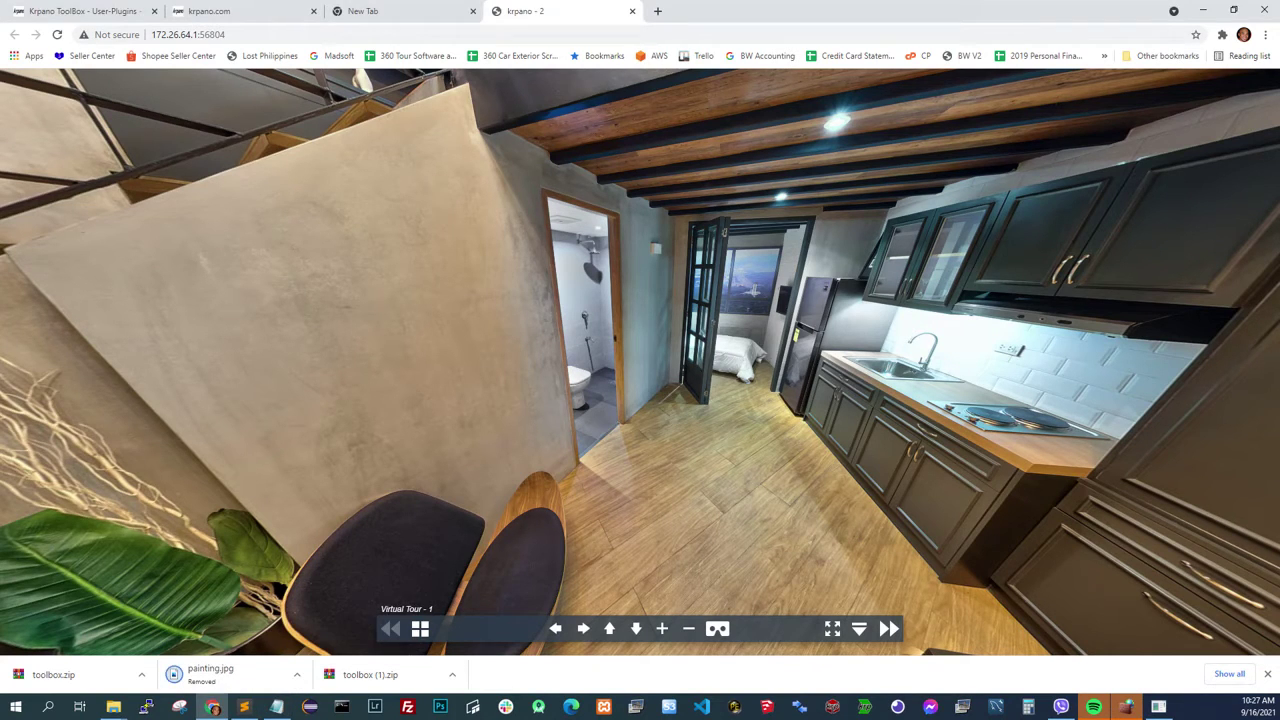
left_click(200, 675)
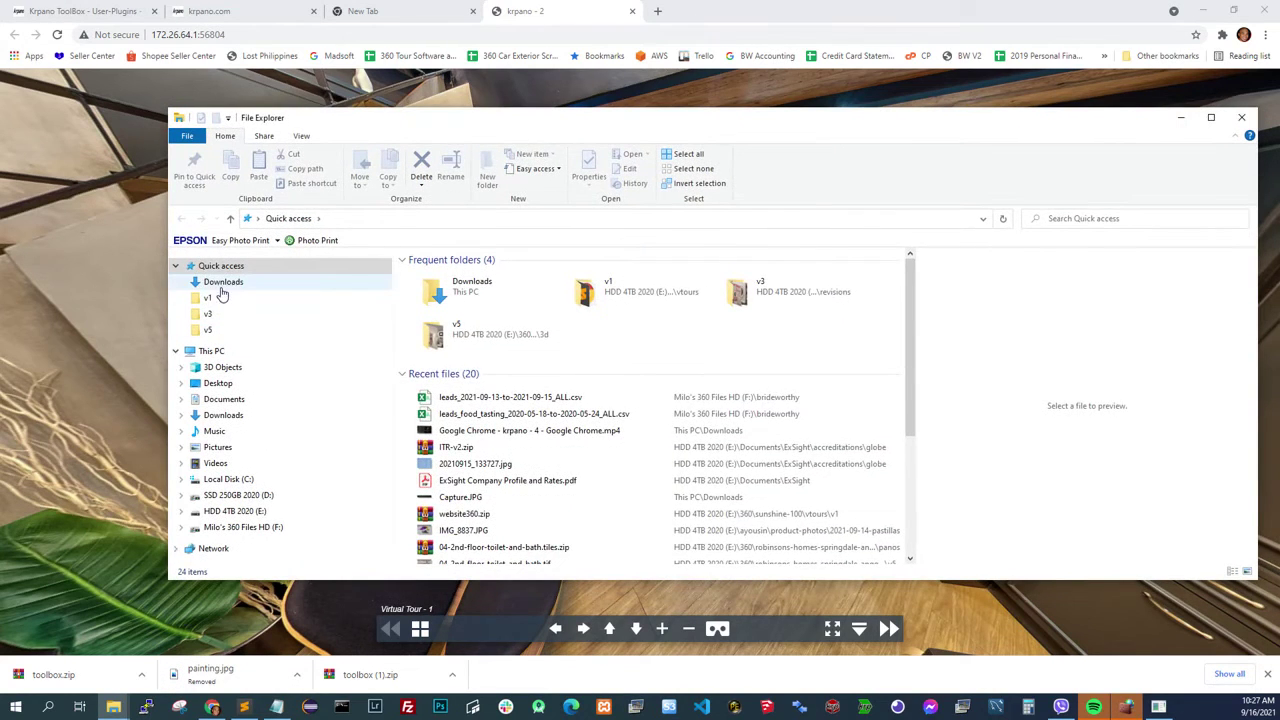
left_click(228, 284)
left_click(510, 337)
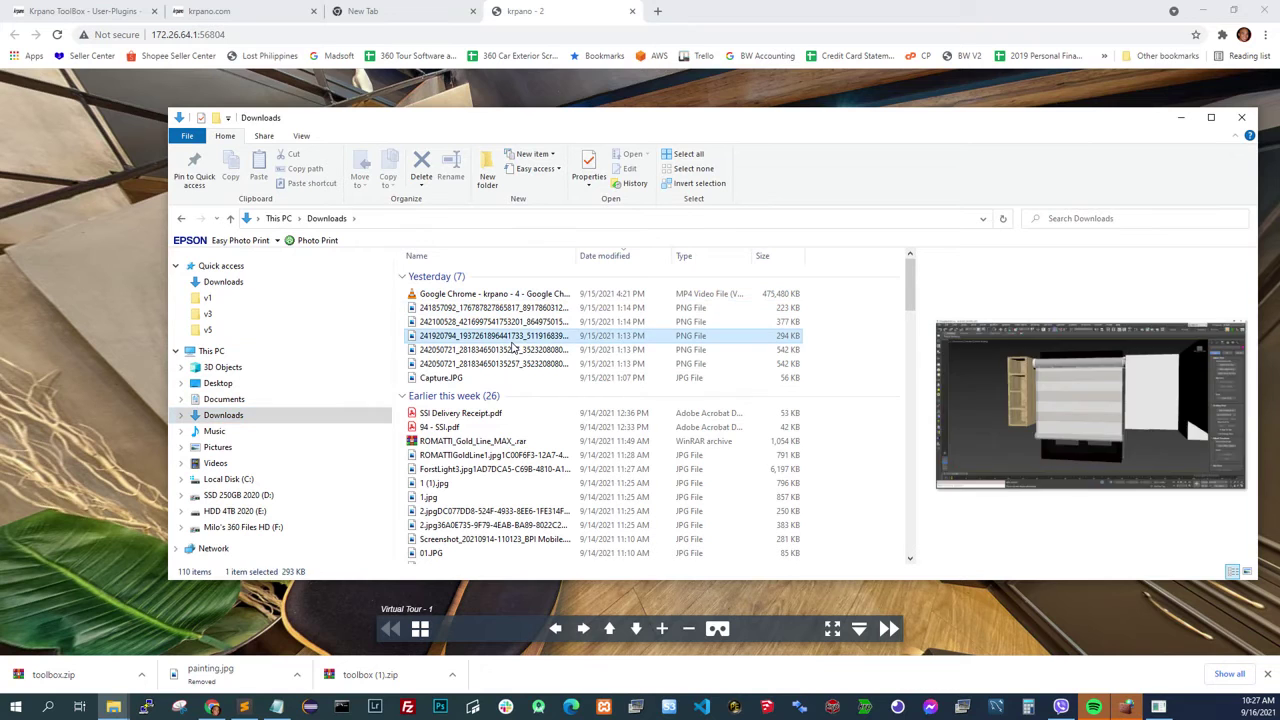
left_click_drag(871, 121, 0, 146)
Search Google for "mona lisa painting" in a new browser tab and show the image results.
left_click(658, 17)
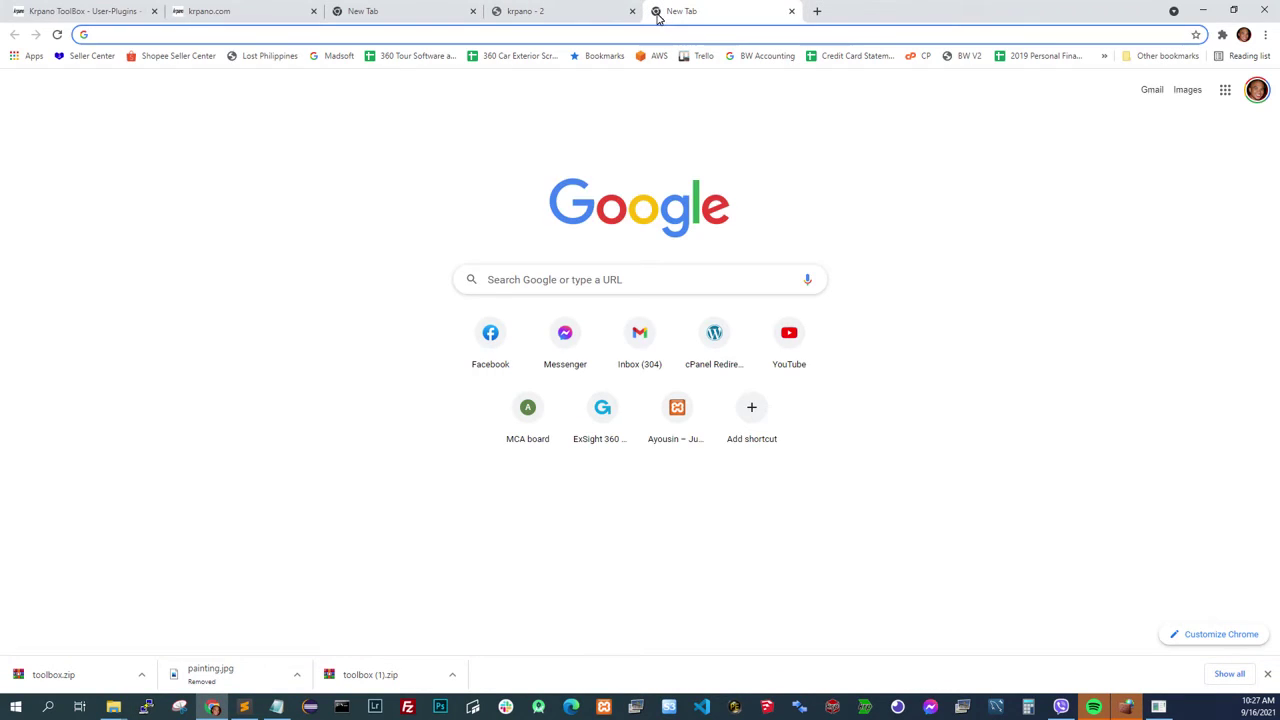
type("mona lisa ")
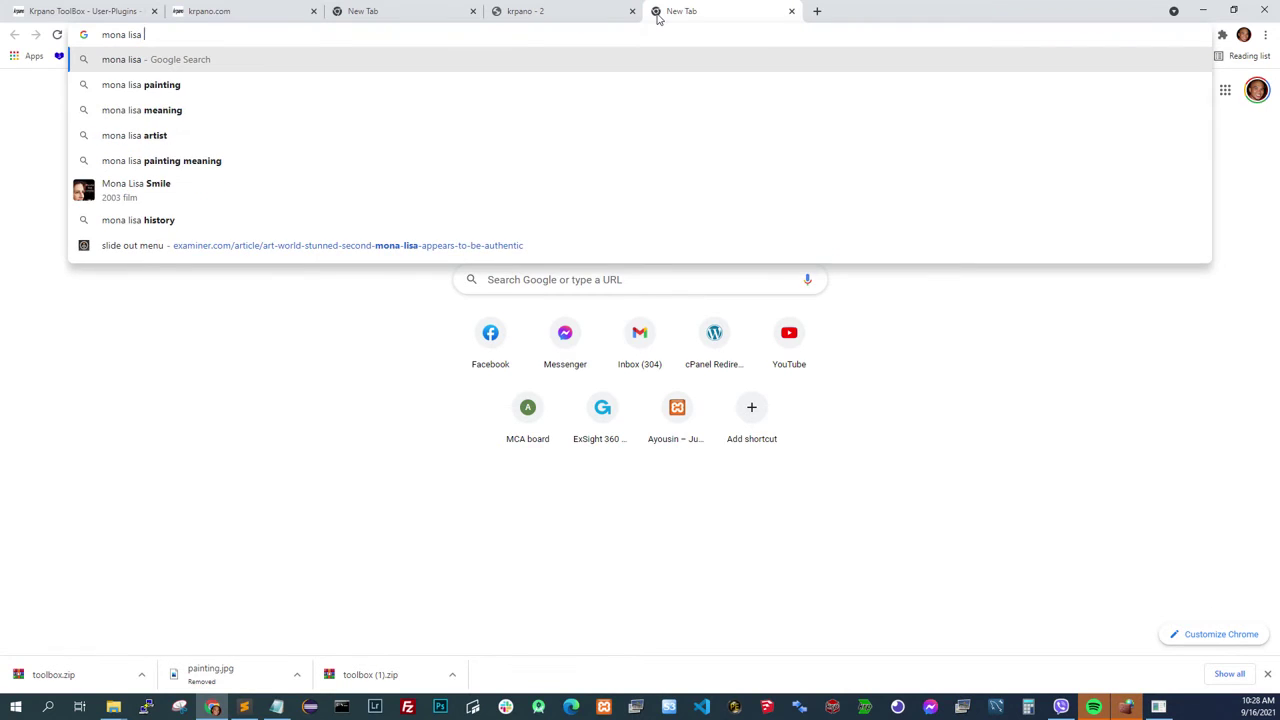
type("painting")
key("Return")
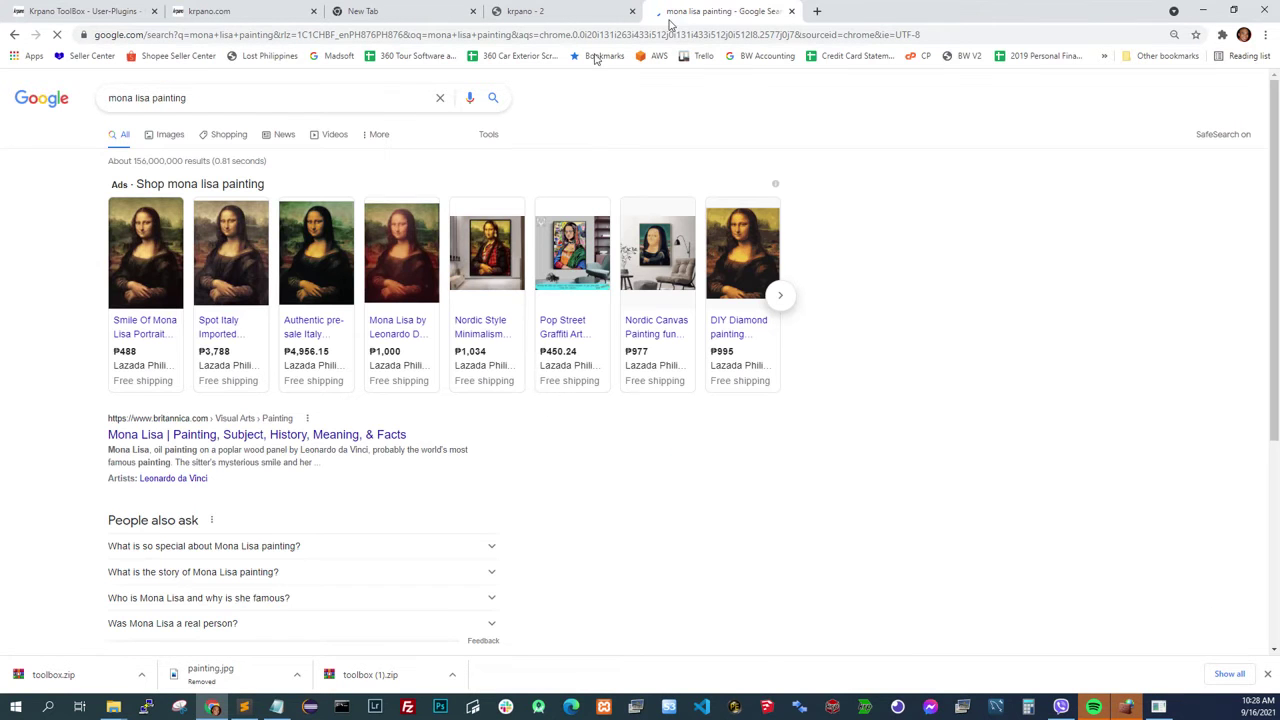
left_click(738, 337)
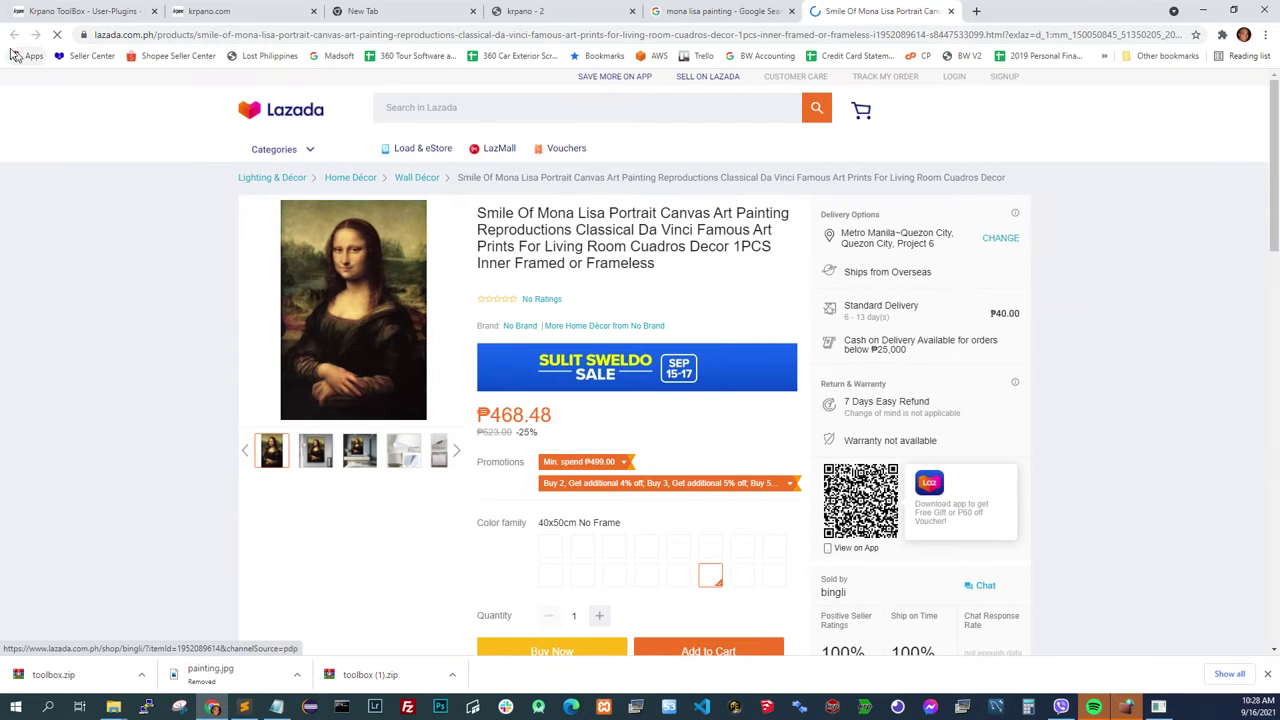
left_click(720, 11)
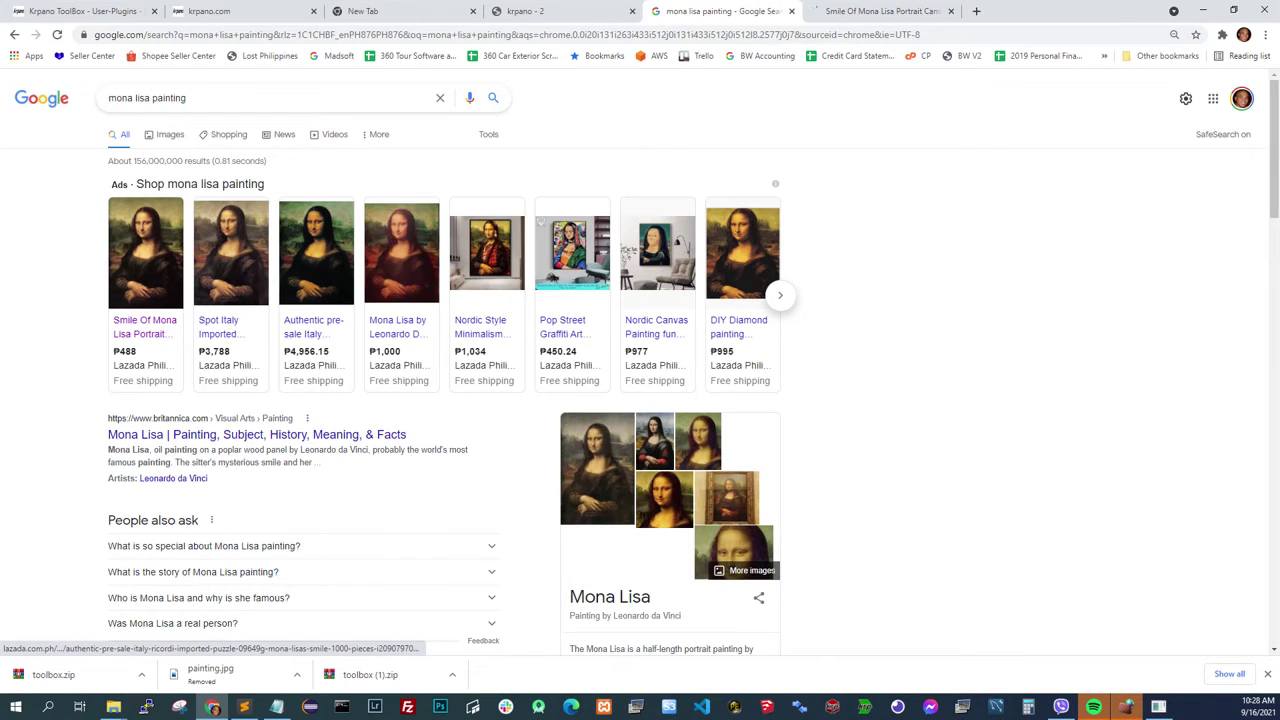
left_click(165, 136)
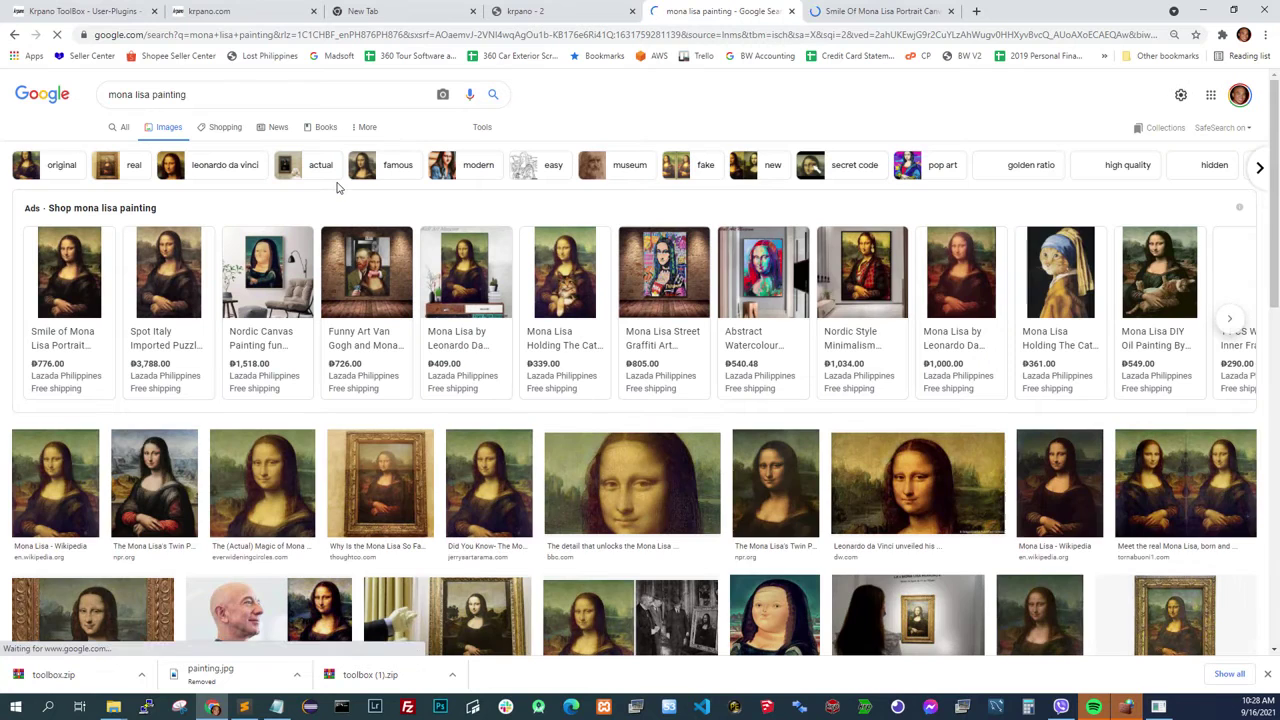
Open the Wikipedia Mona Lisa image result and save it as a JPEG named painting in the vtour folder.
left_click(77, 483)
right_click(1011, 365)
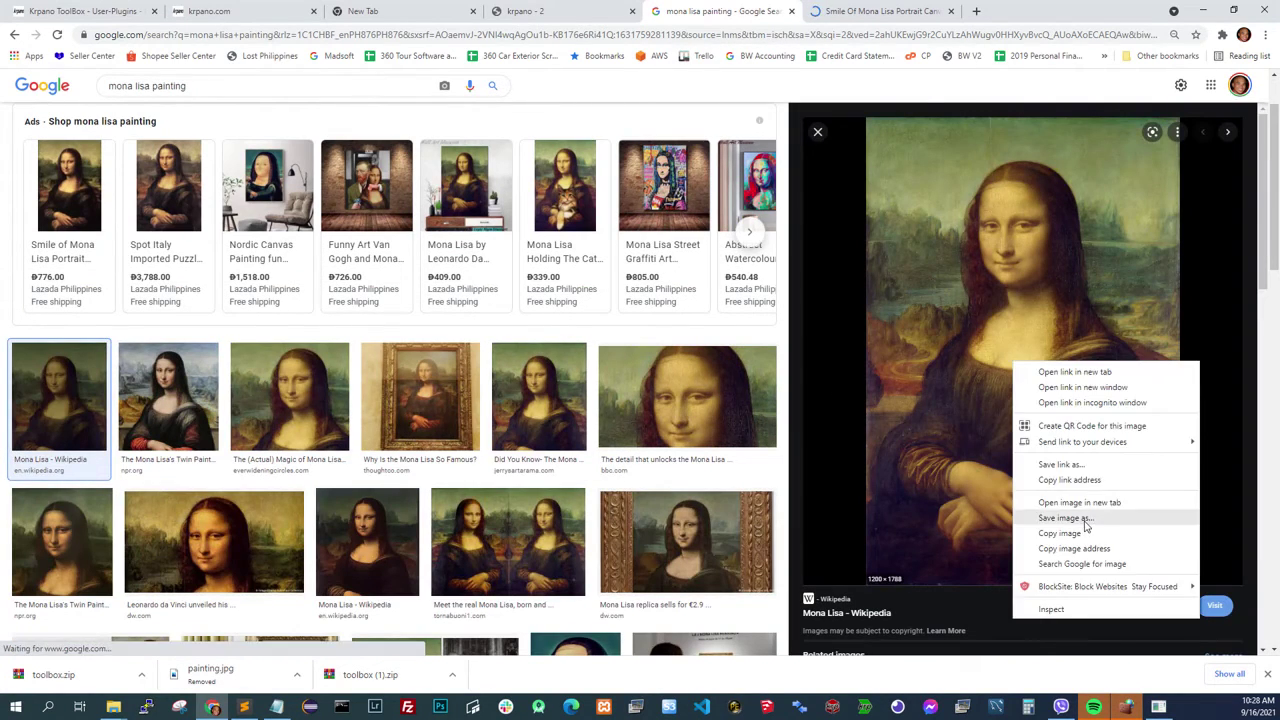
left_click(1085, 520)
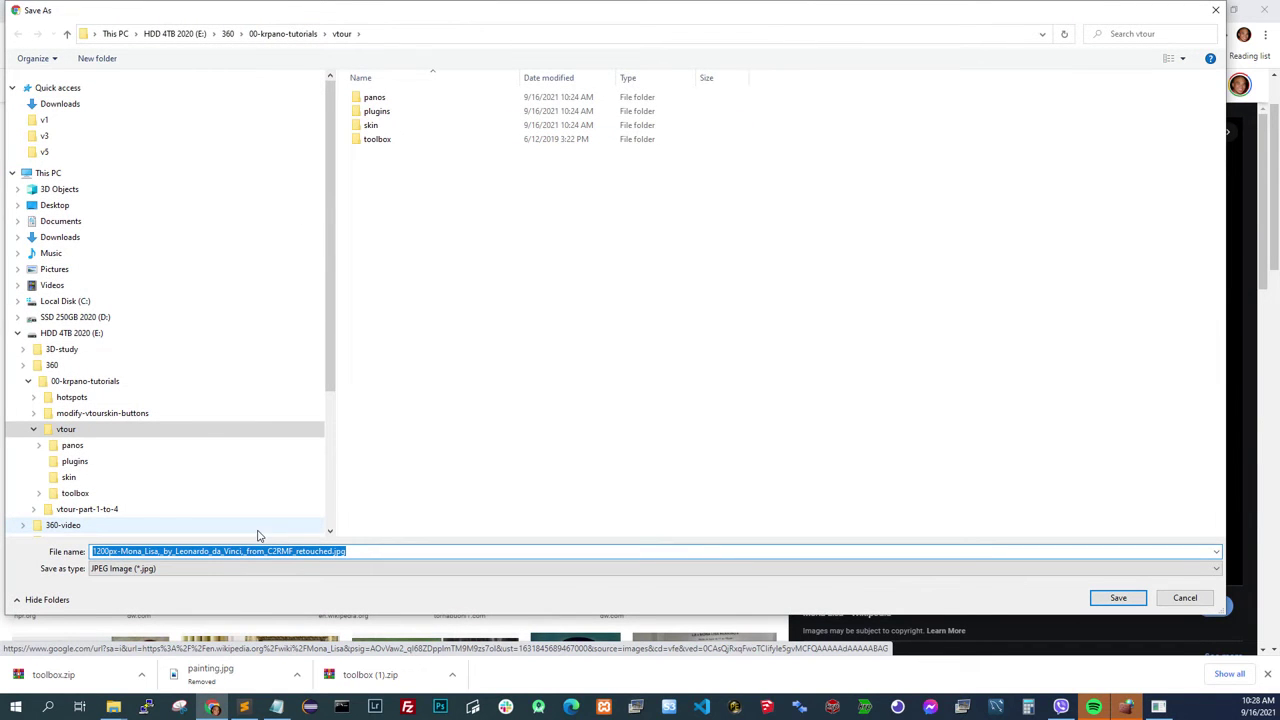
type("painting")
key("Return")
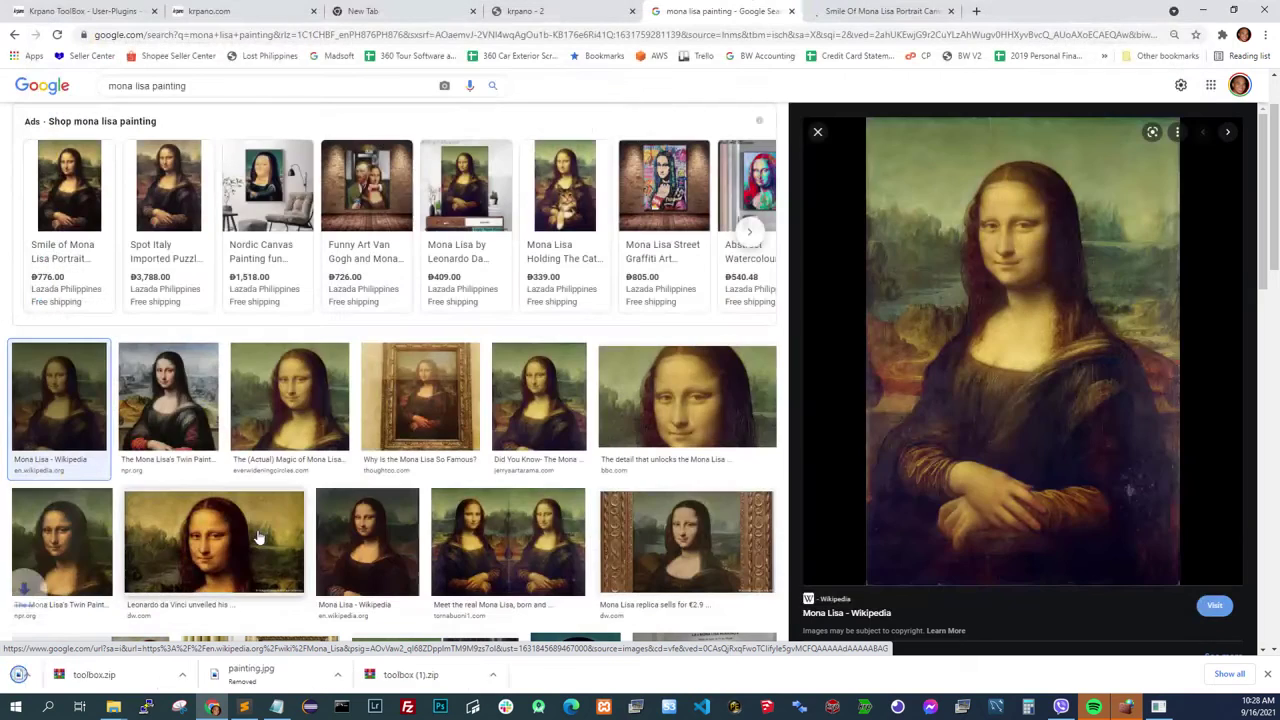
Switch to the vtour folder in File Explorer and preview painting.jpg.
mouse_move(113, 707)
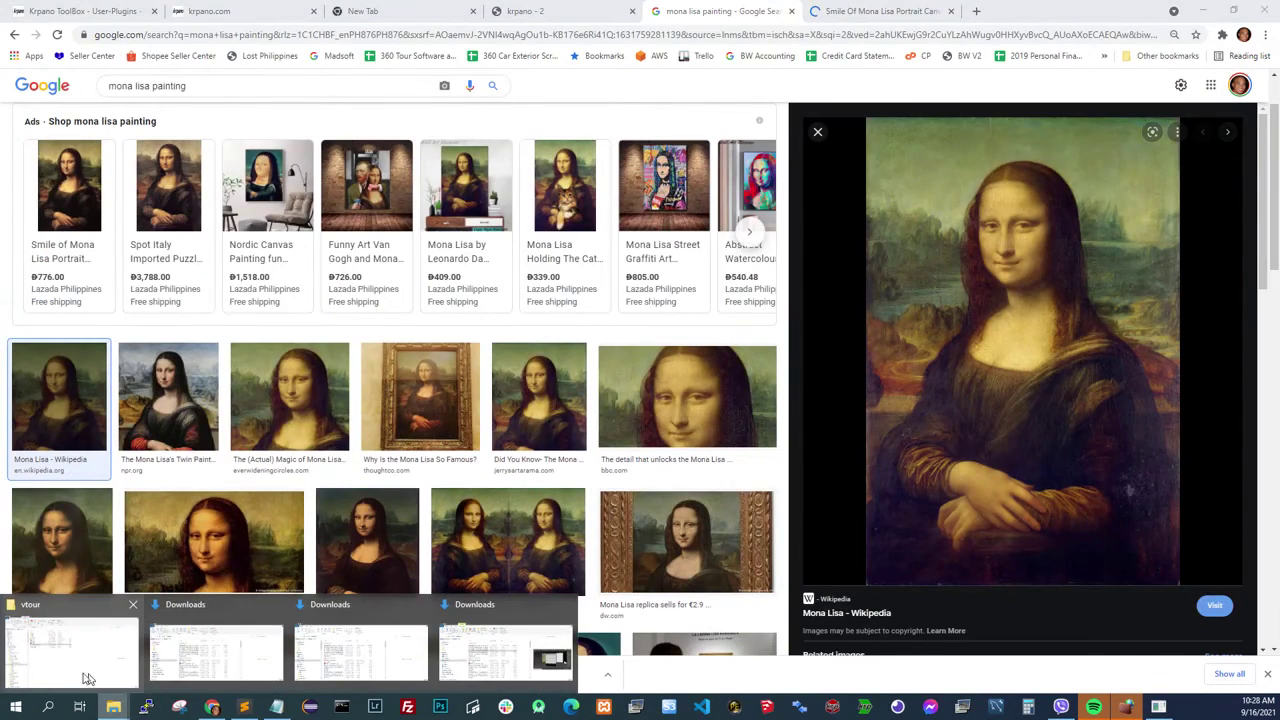
left_click(70, 655)
left_click(325, 416)
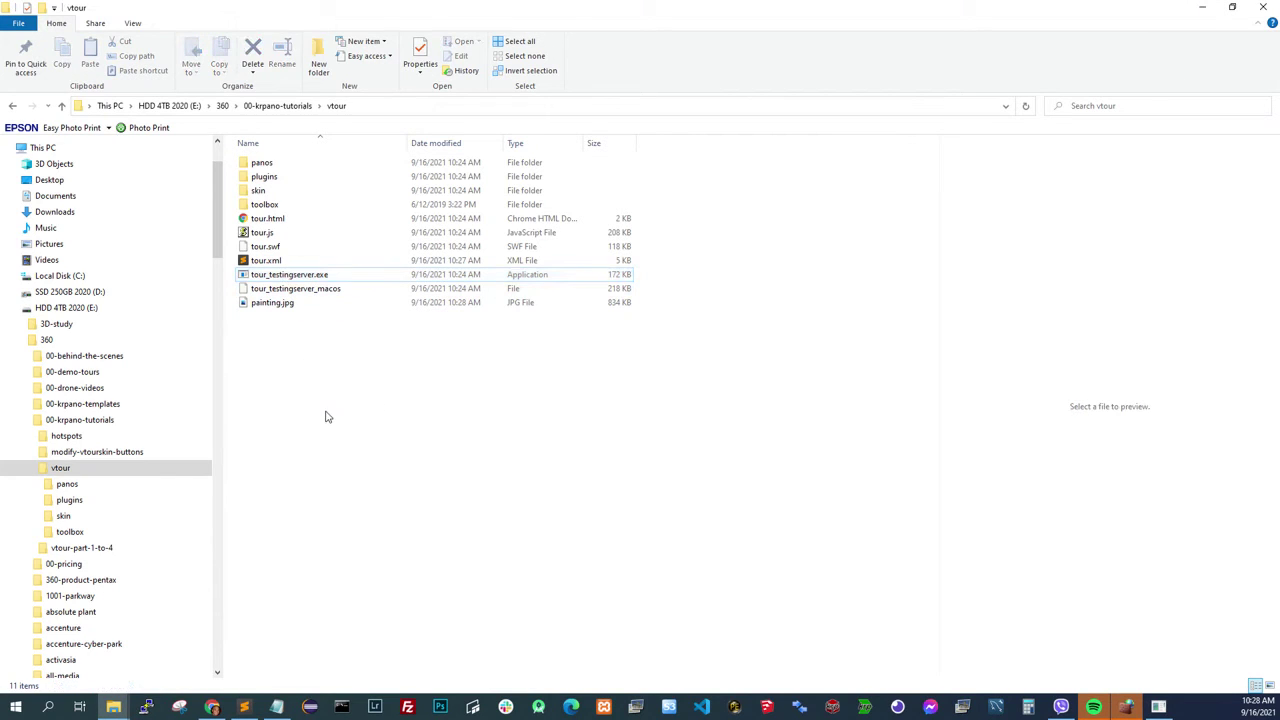
left_click(285, 219)
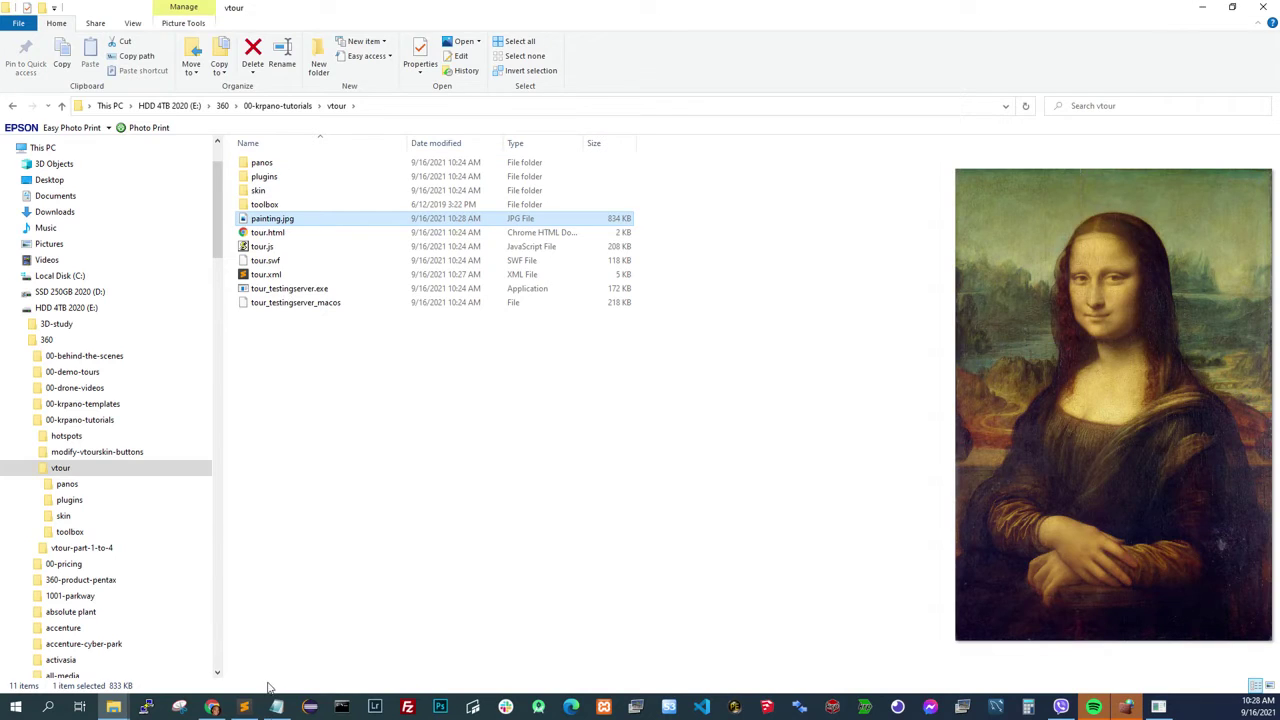
In Sublime Text, add an image hotspot named monalisa below the door hotspot: url painting.jpg, ath 0, atv 0, scale 1, distorted true, empty onclick.
left_click(243, 707)
left_click(276, 707)
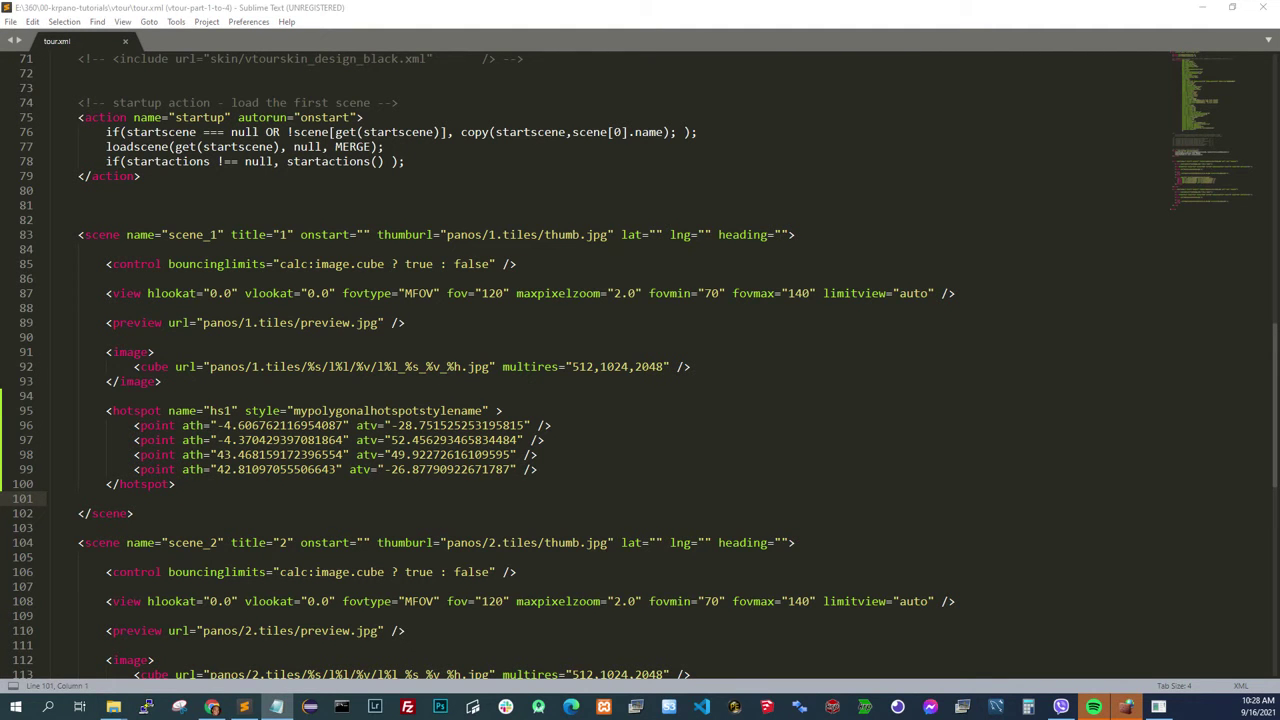
key("alt+Tab")
key("Return")
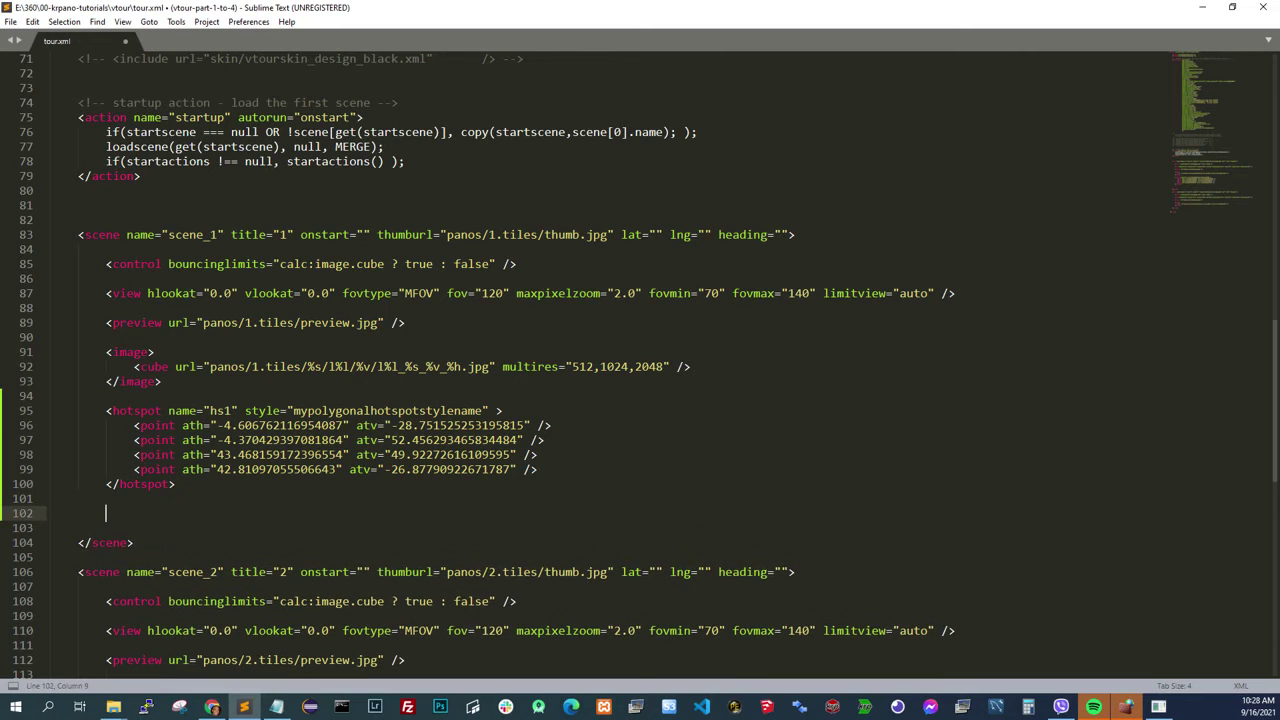
type("<hotspot name=\"test\" type=\"image\" url=\"painting.jpg\" ath=\"0\" atv=\"0\" scale=\"1\" distorted=\"true\" onclick=\"\" />")
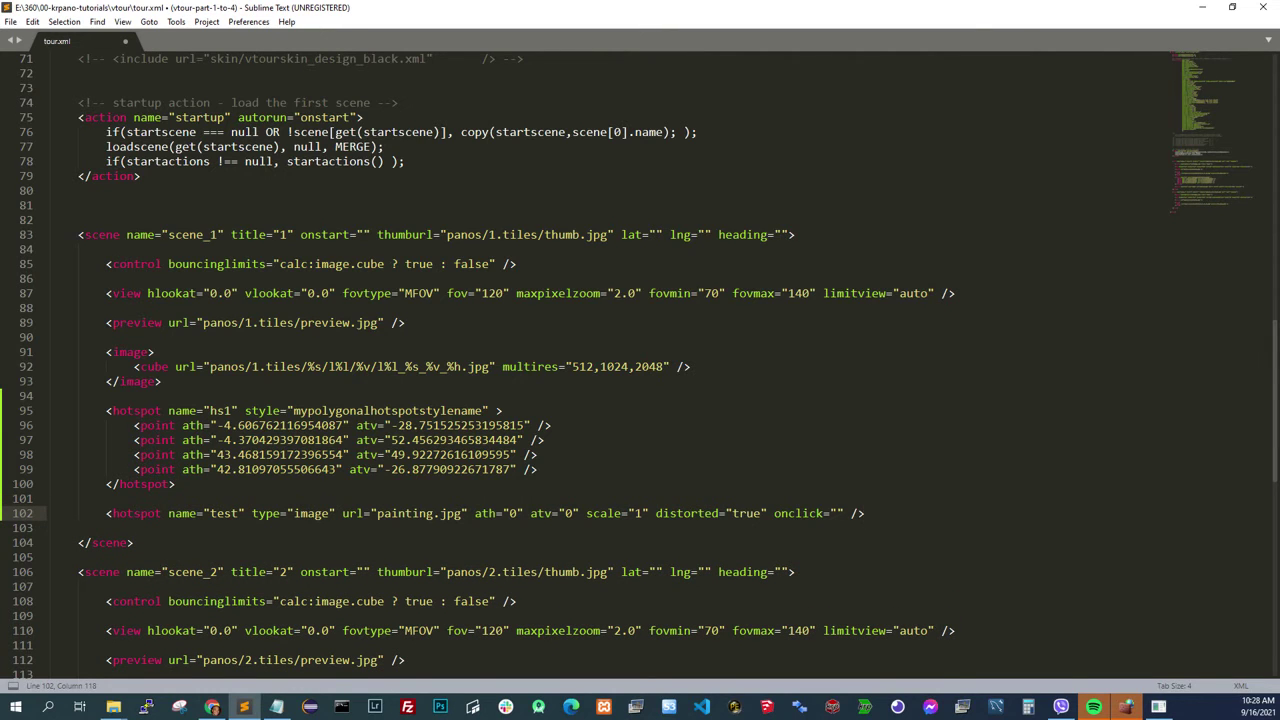
double_click(225, 516)
type("monalisa")
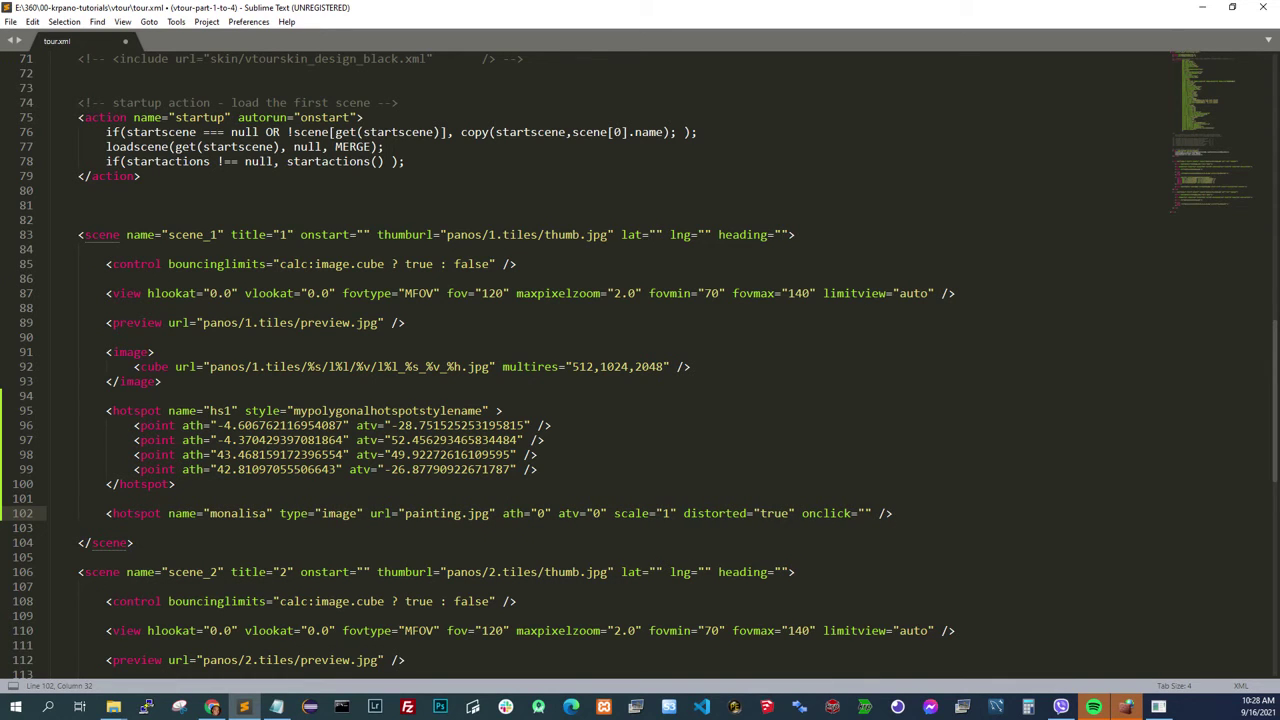
Break the monalisa hotspot code so its distorted and onclick attributes sit on a second line.
left_click_drag(678, 513, 781, 514)
left_click(775, 514)
left_click_drag(684, 513, 784, 513)
left_click(50, 498)
left_click(684, 513)
key("Return")
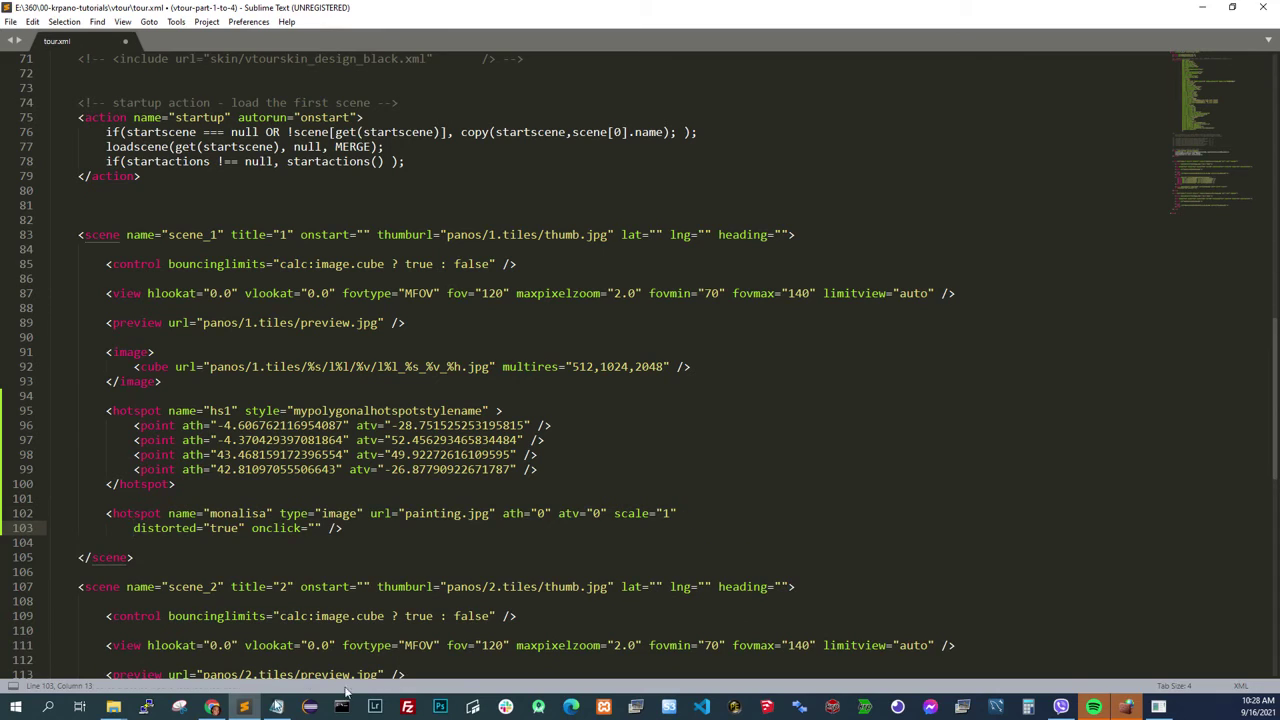
Switch to the krpano tour in Chrome and reload it to load the painting hotspot.
left_click(212, 707)
left_click(543, 11)
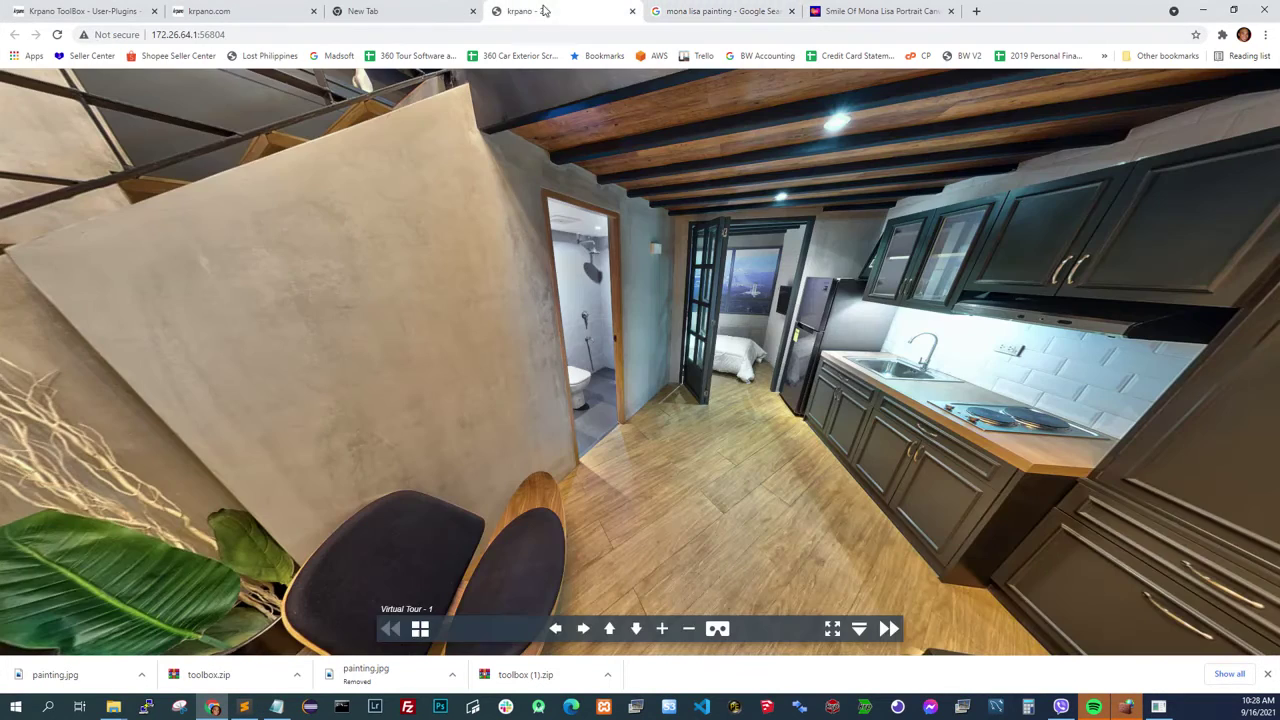
left_click(58, 36)
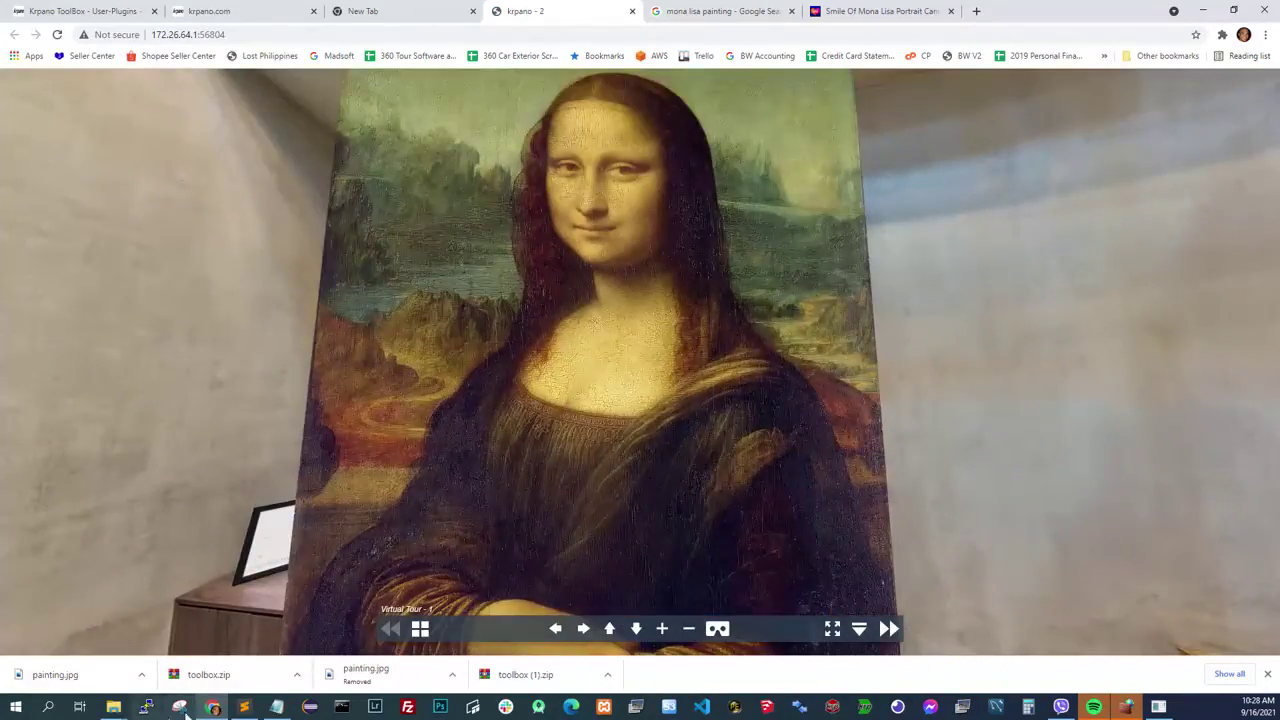
Switch to Sublime Text, set the monalisa hotspot's distorted attribute to false, and save tour.xml.
left_click(245, 706)
double_click(218, 526)
type("false")
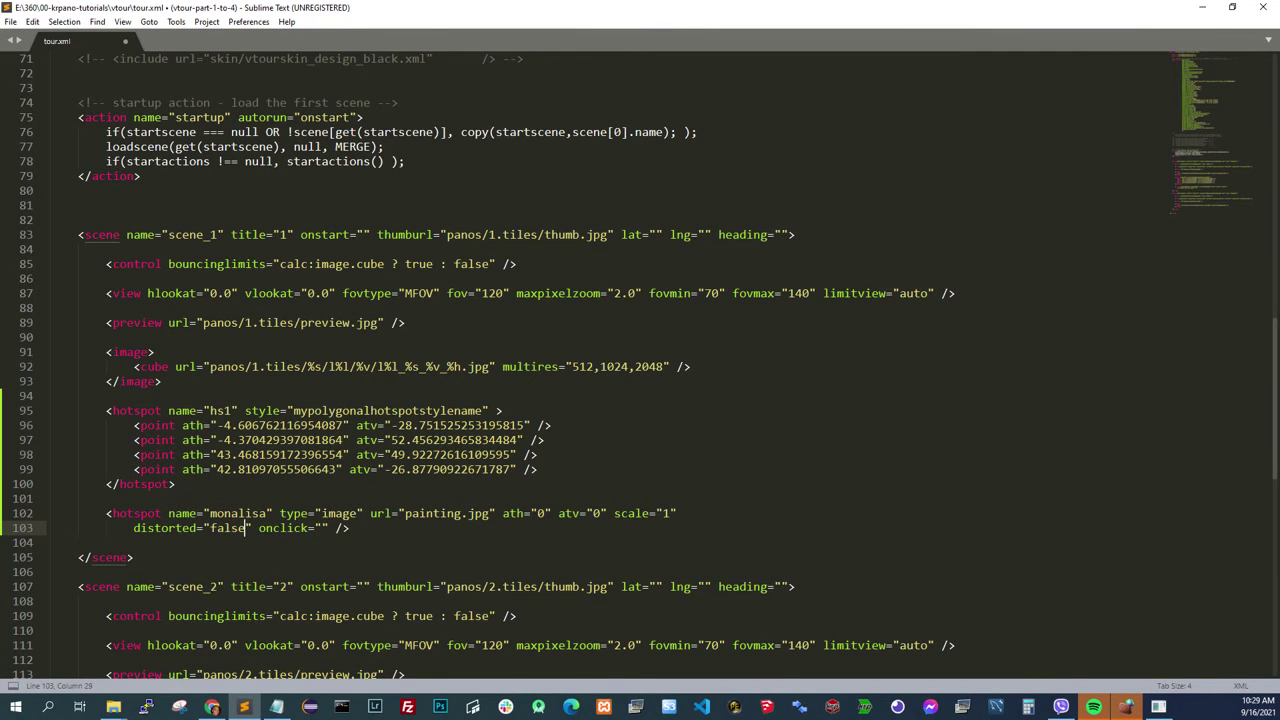
key("ctrl+s")
Switch to Chrome, reload the tour, and look around the painting hotspot with distortion turned off.
key("alt+Tab")
key("F5")
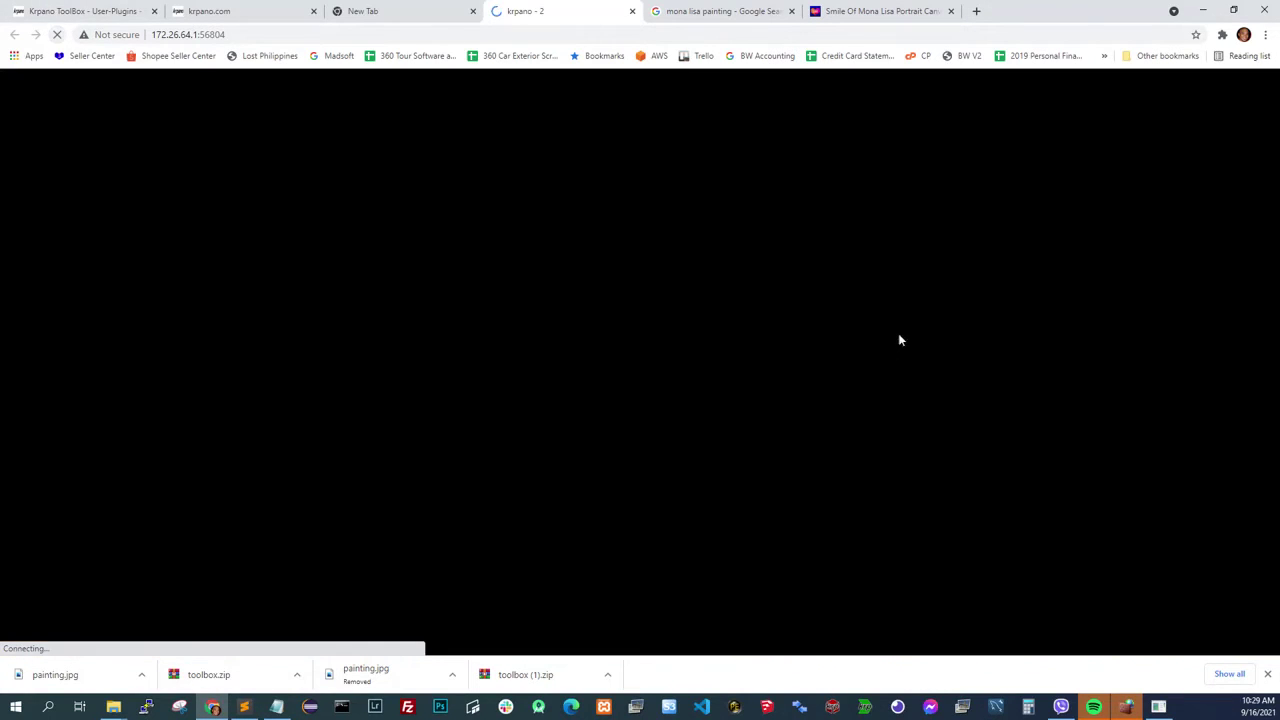
mouse_move(928, 418)
left_mouse_down()
mouse_move(940, 329)
mouse_move(949, 374)
mouse_move(957, 136)
mouse_move(971, 277)
mouse_move(1023, 420)
mouse_move(1085, 295)
mouse_move(1106, 494)
mouse_move(1103, 253)
left_mouse_up()
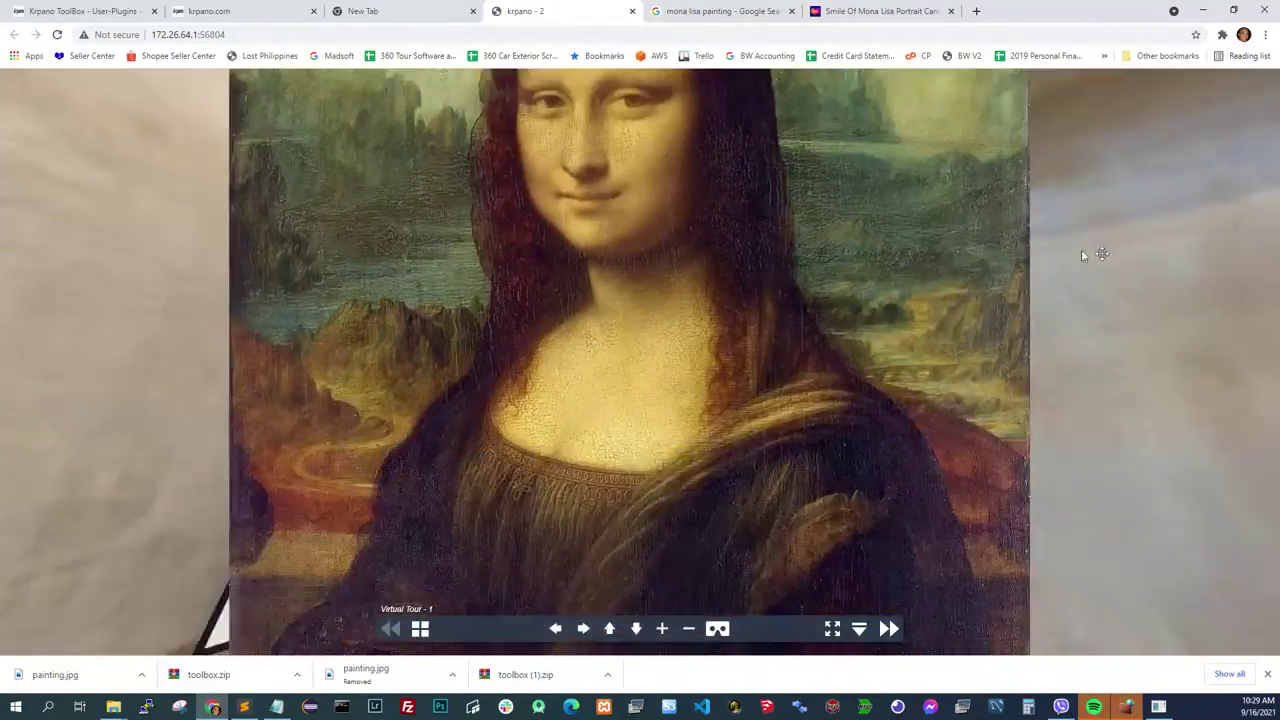
Switch to Sublime Text, save tour.xml again, and return to the tour in Chrome.
left_click(244, 707)
key("ctrl+s")
left_click(212, 707)
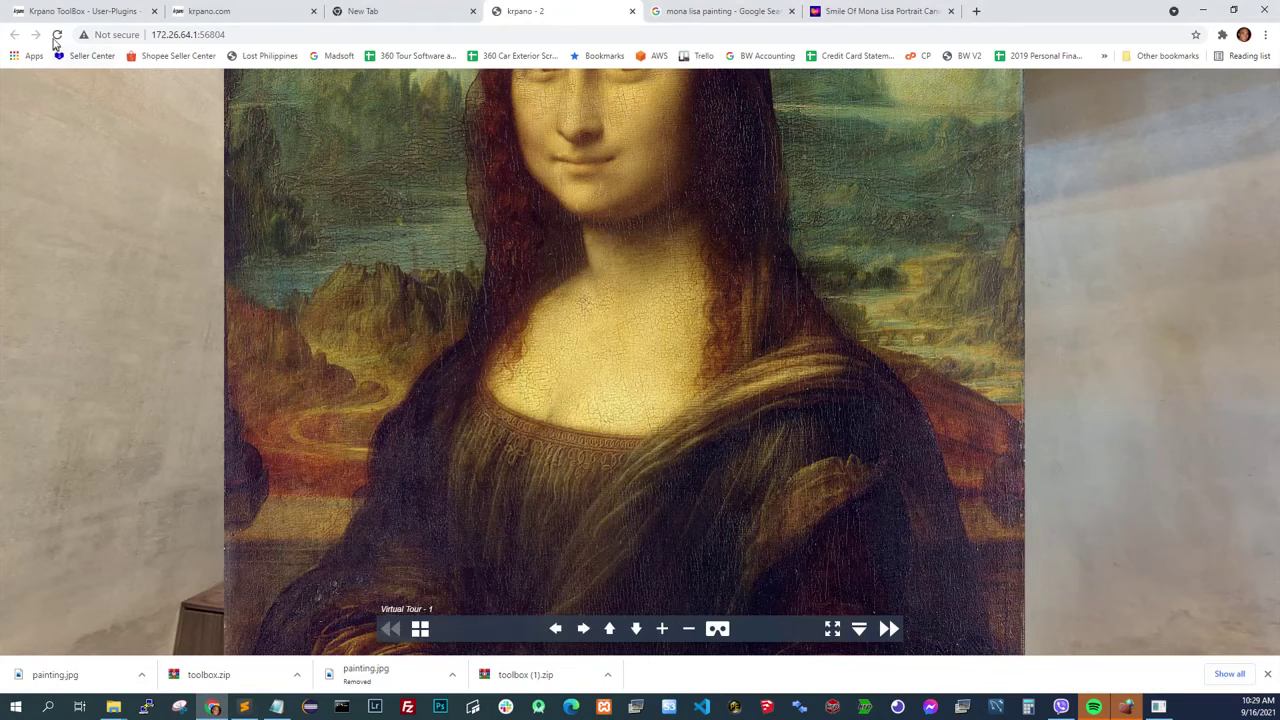
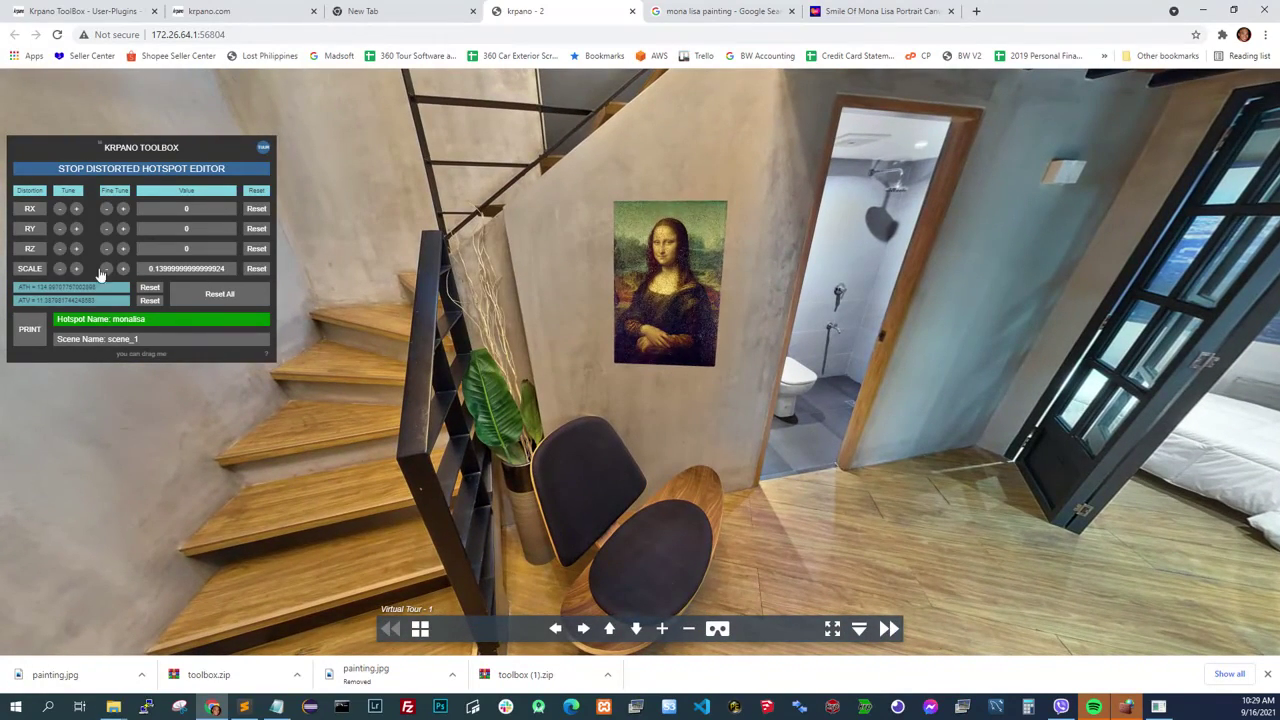
Scale the monalisa painting to about 0.185, rotate it to RX 8, RY -14 and RZ -1, and shift it slightly on the wall.
left_click(76, 269)
left_click(62, 249)
left_click(76, 249)
left_click(75, 249)
left_click(59, 229)
left_click(60, 229)
left_click(61, 210)
left_click(76, 208)
left_click(76, 208)
left_click_drag(652, 299, 663, 314)
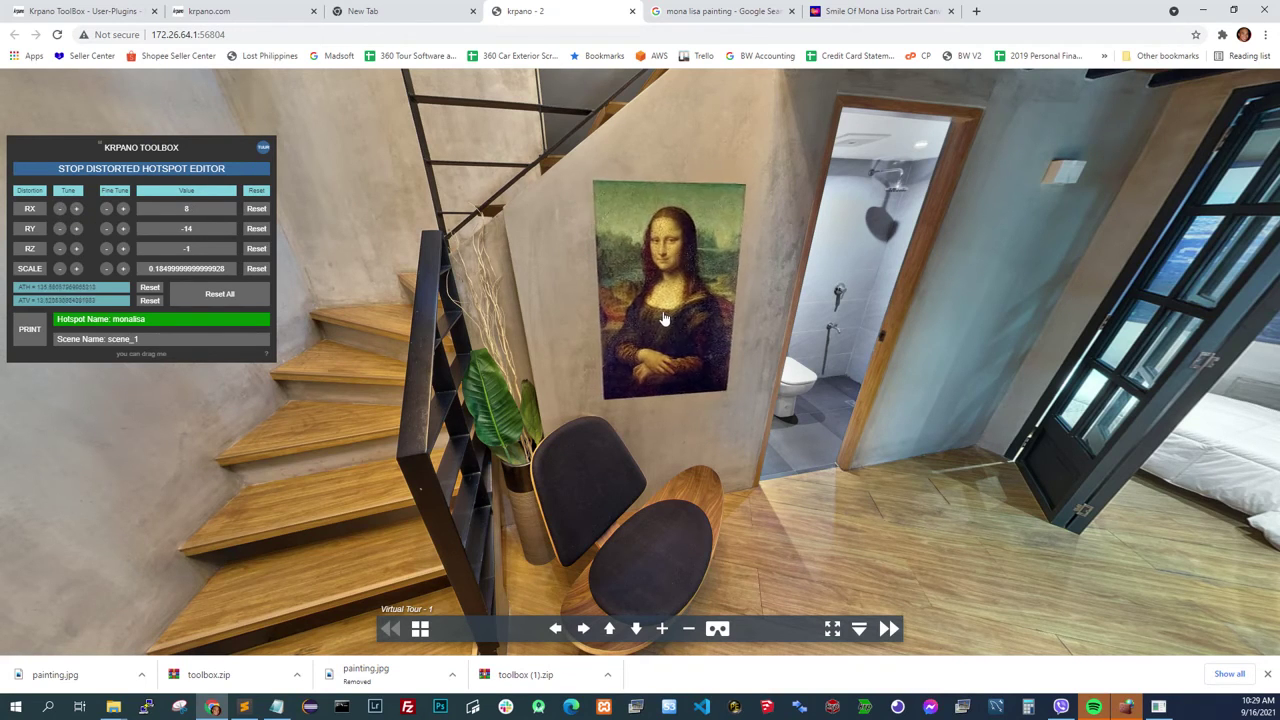
Refine the painting's distortion to RX 12.5 and RY -18, and enlarge it to a scale of about 0.215 on the wall.
left_click(59, 209)
left_click(75, 209)
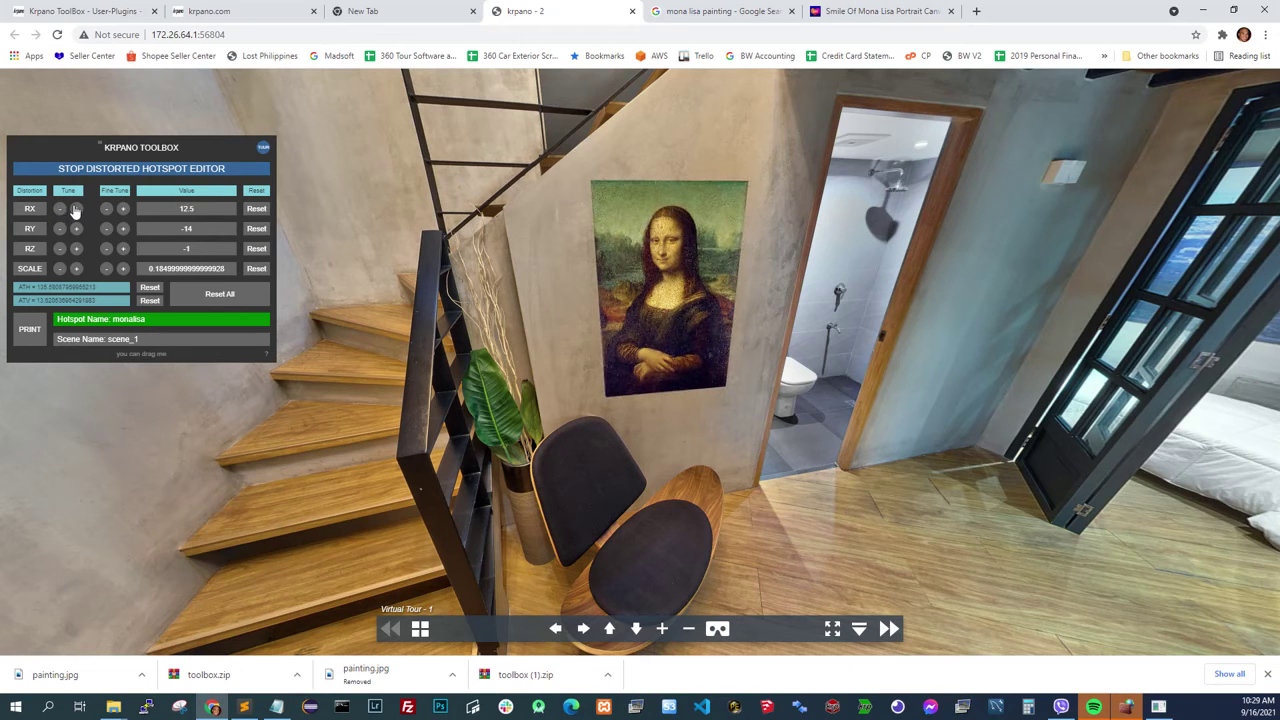
left_click(60, 229)
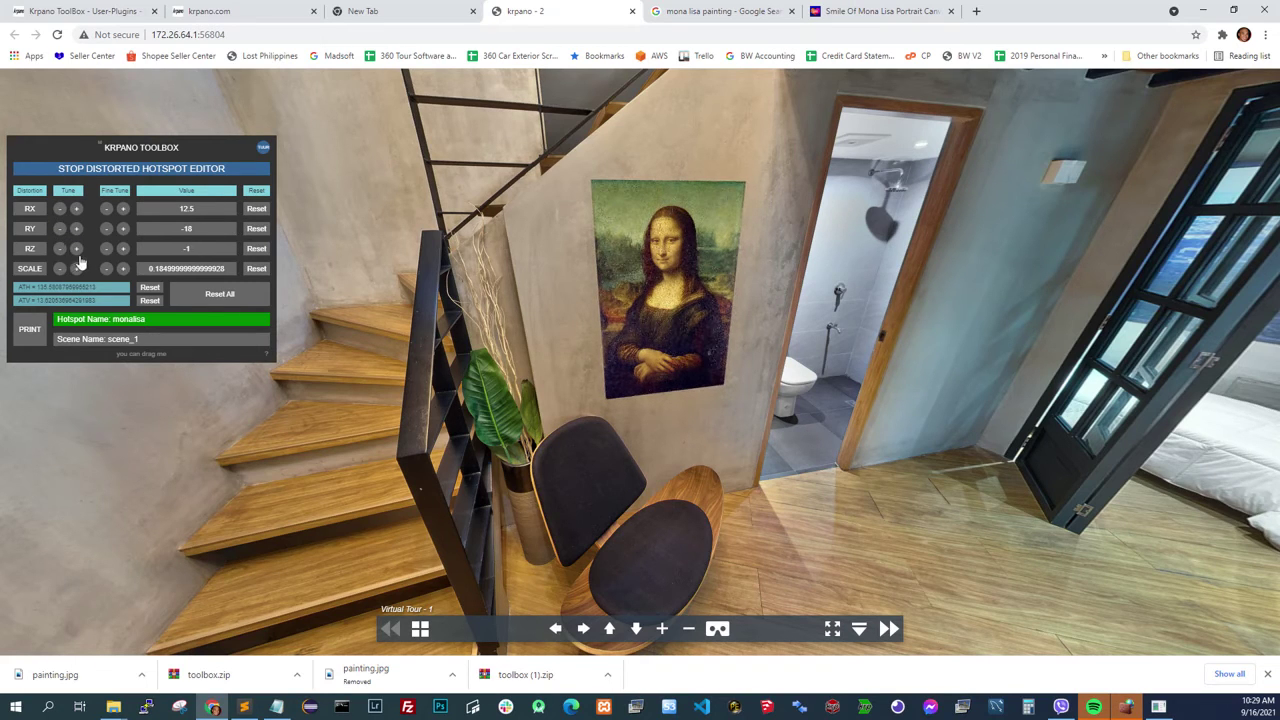
left_click(77, 269)
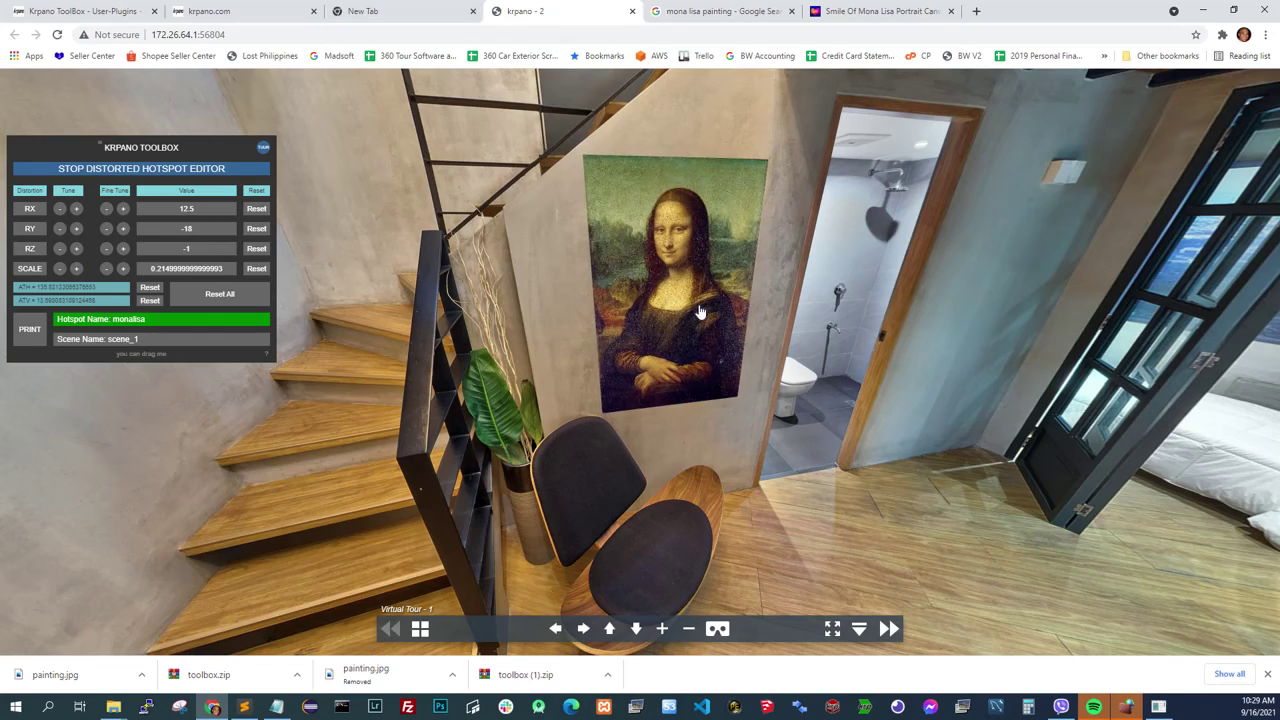
left_click_drag(693, 313, 897, 447)
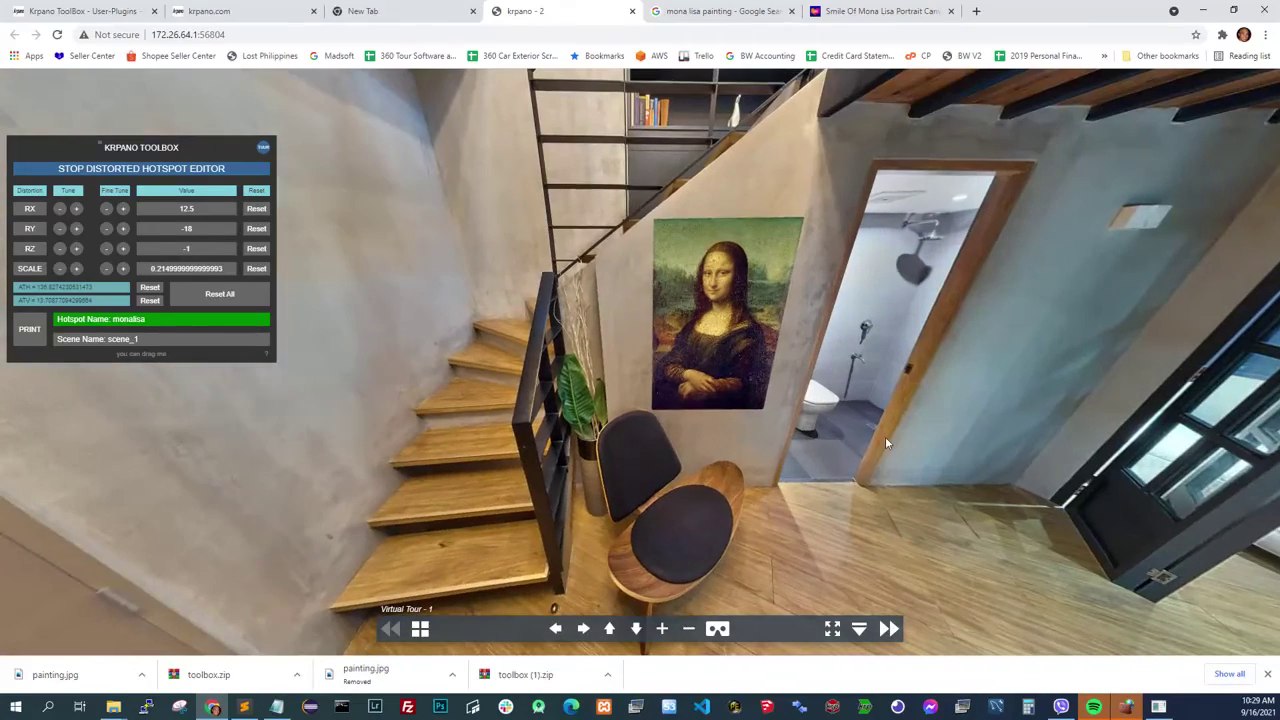
Print the monalisa hotspot's placement values to the log and stop the distorted hotspot editor.
left_click(31, 338)
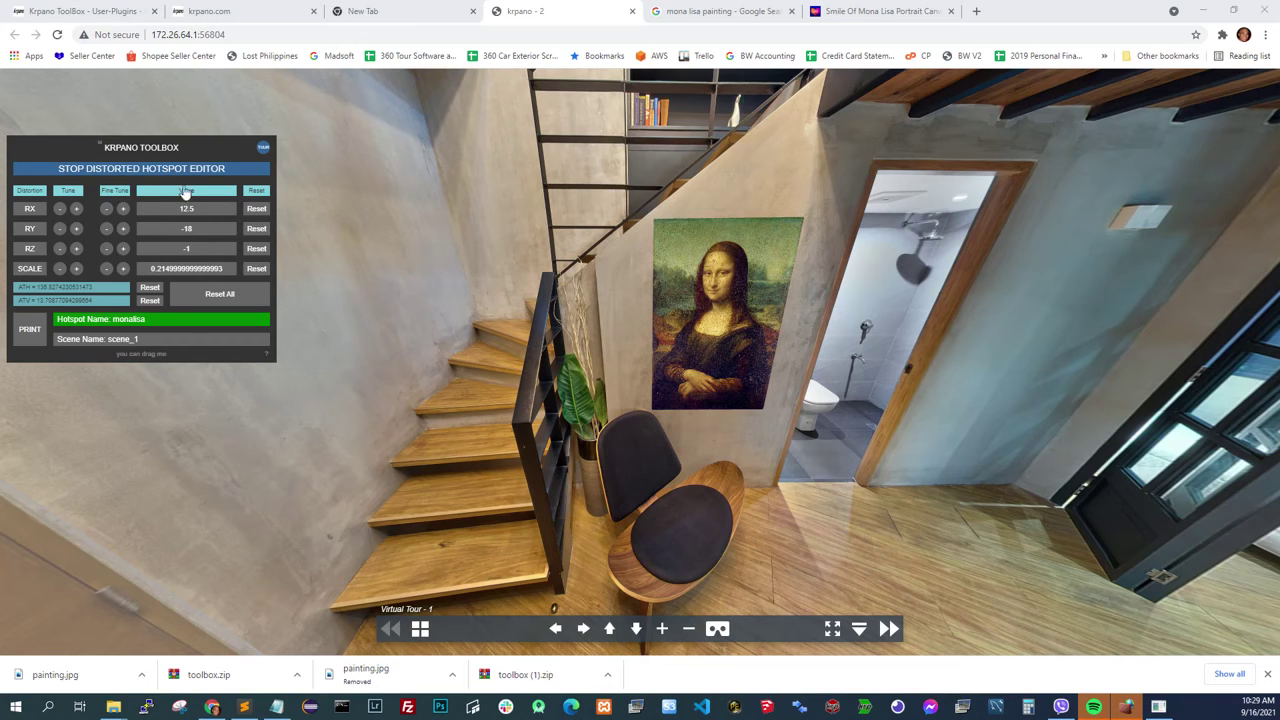
left_click_drag(213, 150, 314, 170)
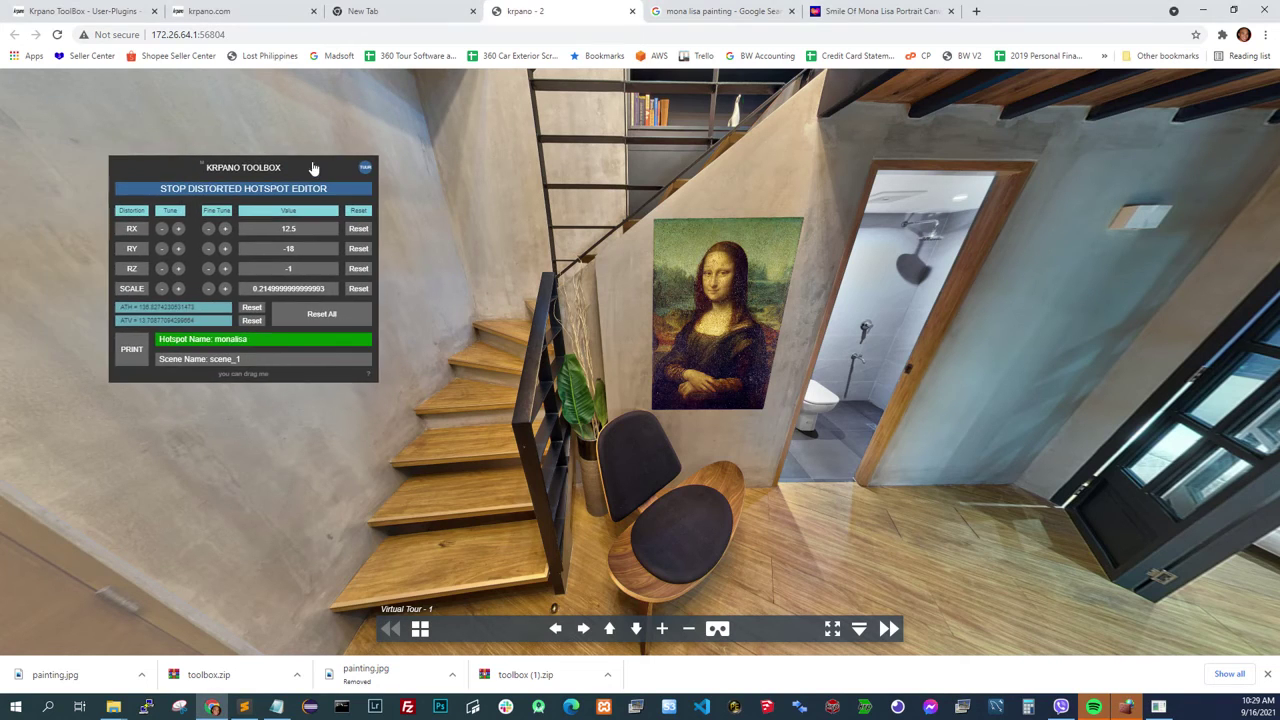
left_click(132, 352)
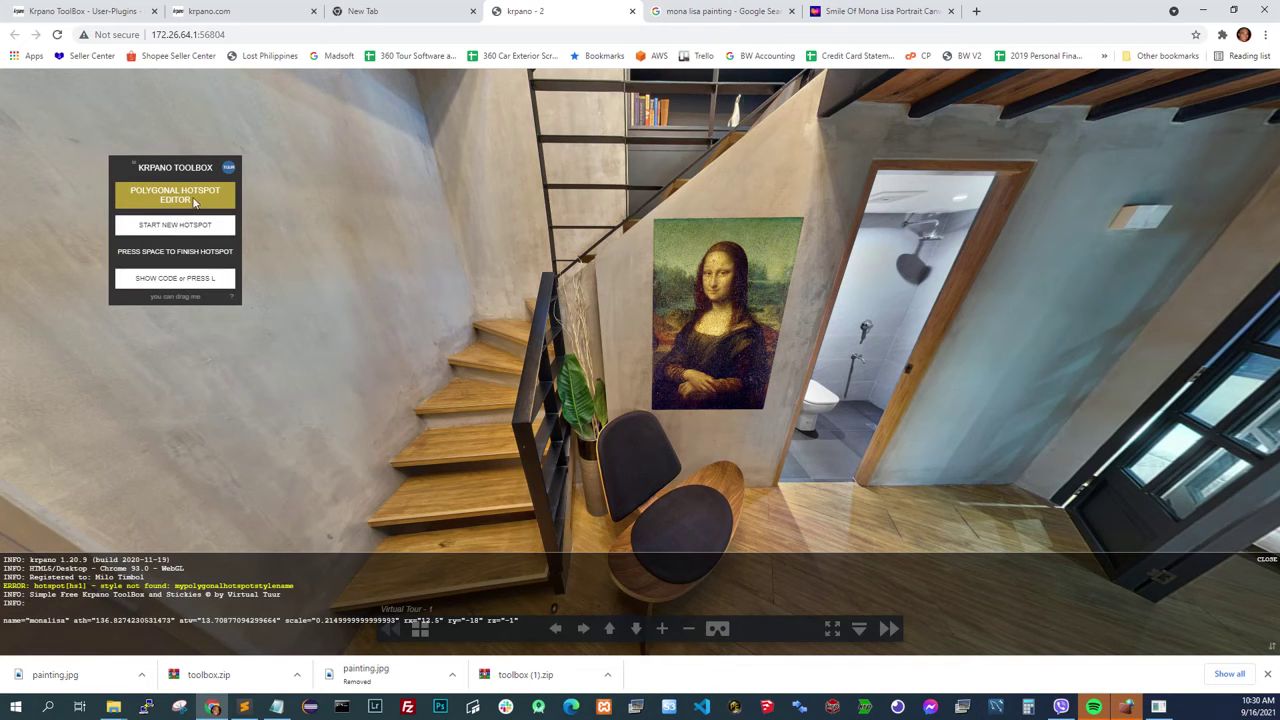
left_click(173, 170)
left_click(187, 204)
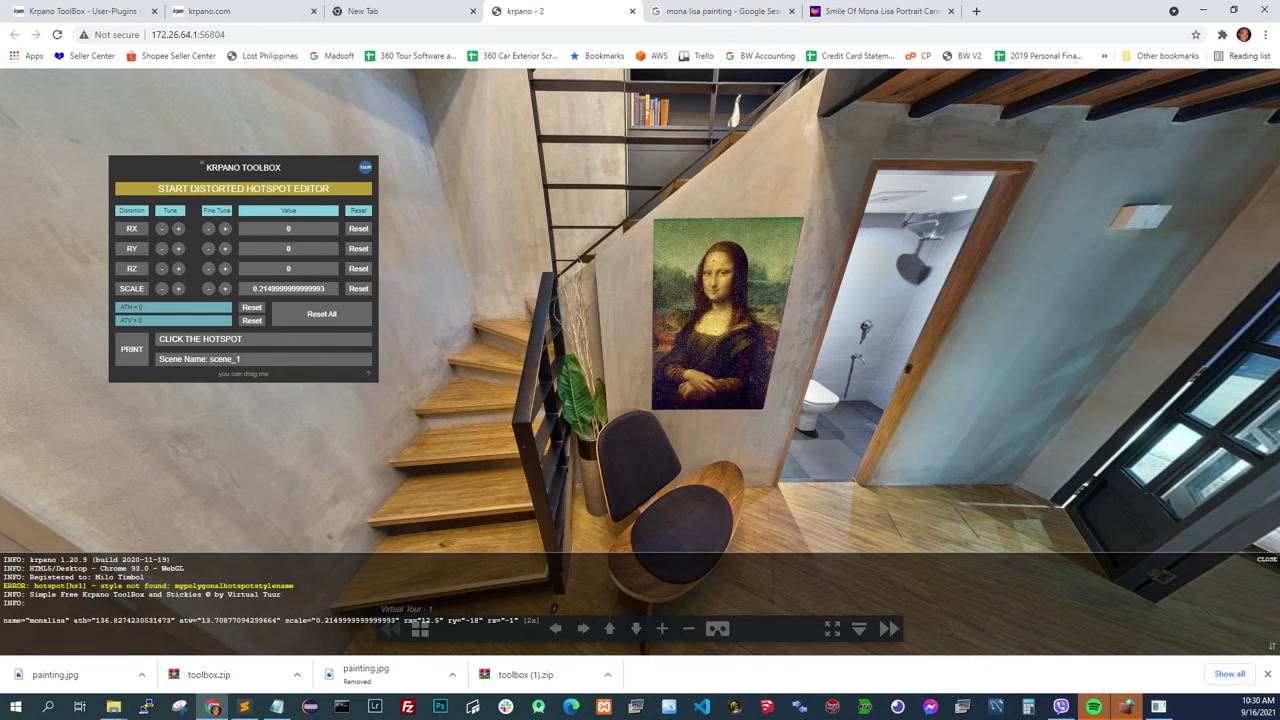
Copy the printed ath, atv, scale, rx, ry and rz attributes and paste them on a new line of the monalisa hotspot in Sublime Text.
left_click_drag(540, 621, 86, 621)
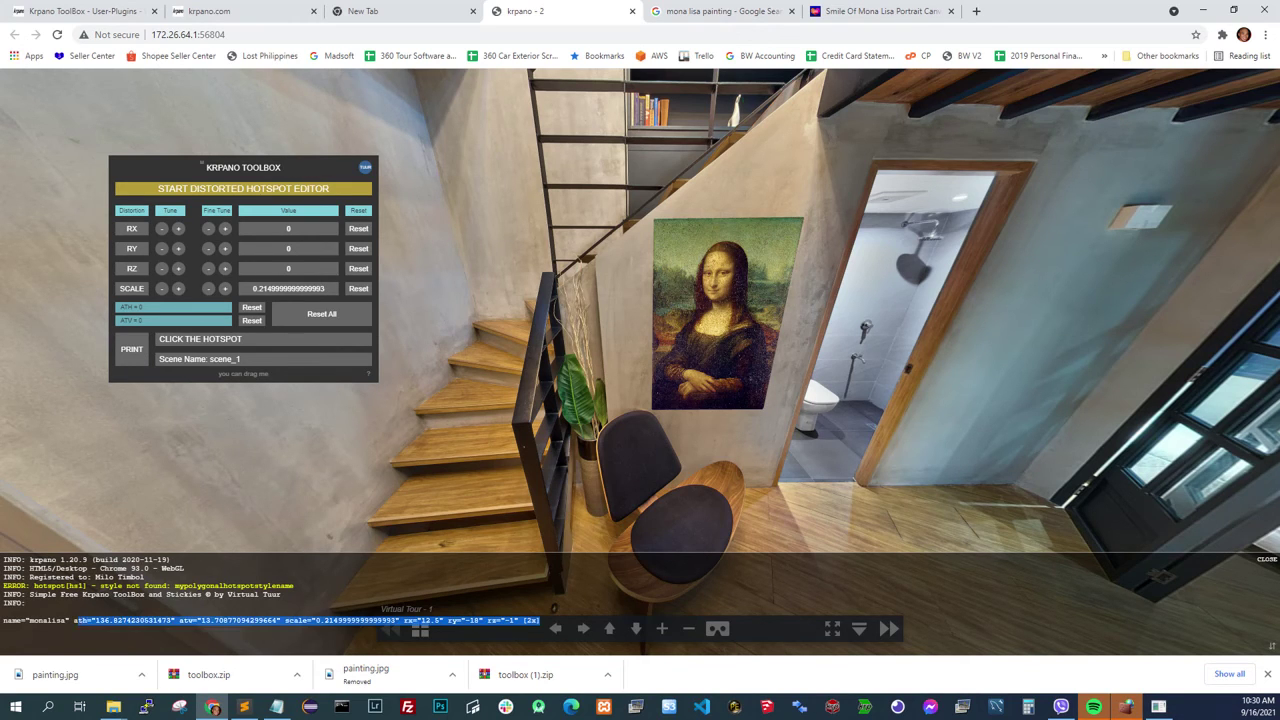
left_click(244, 707)
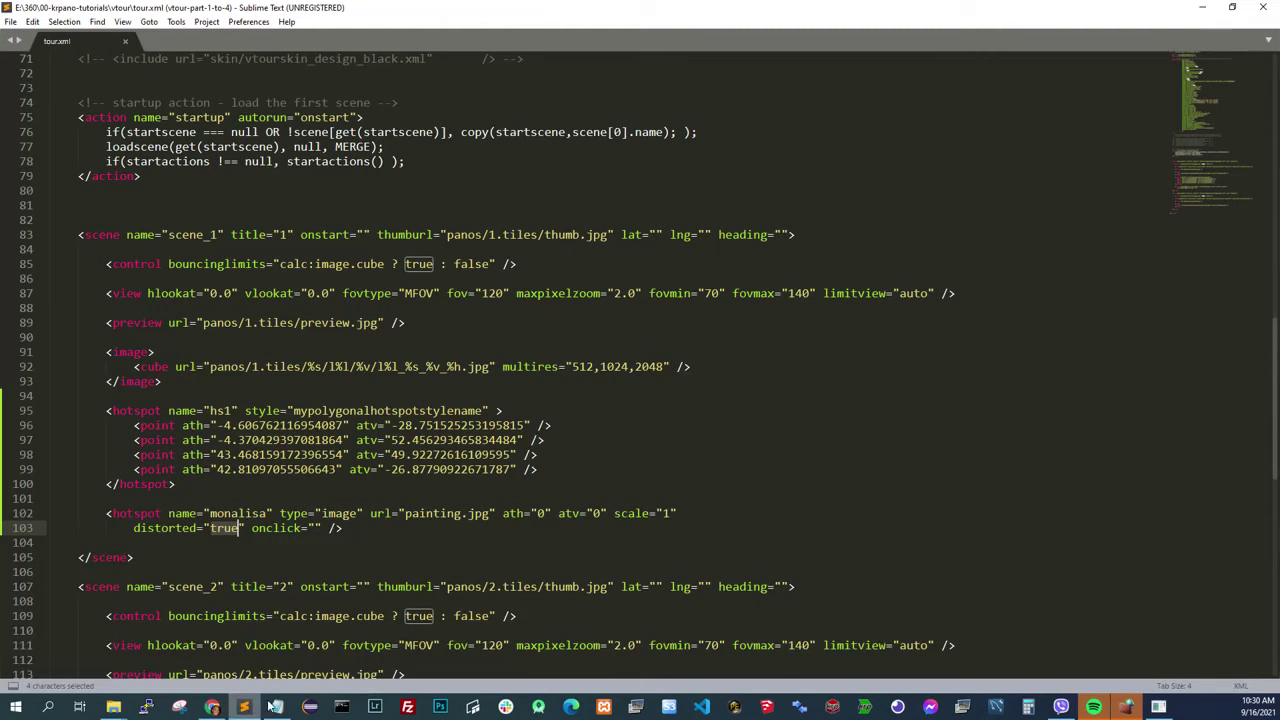
left_click(684, 513)
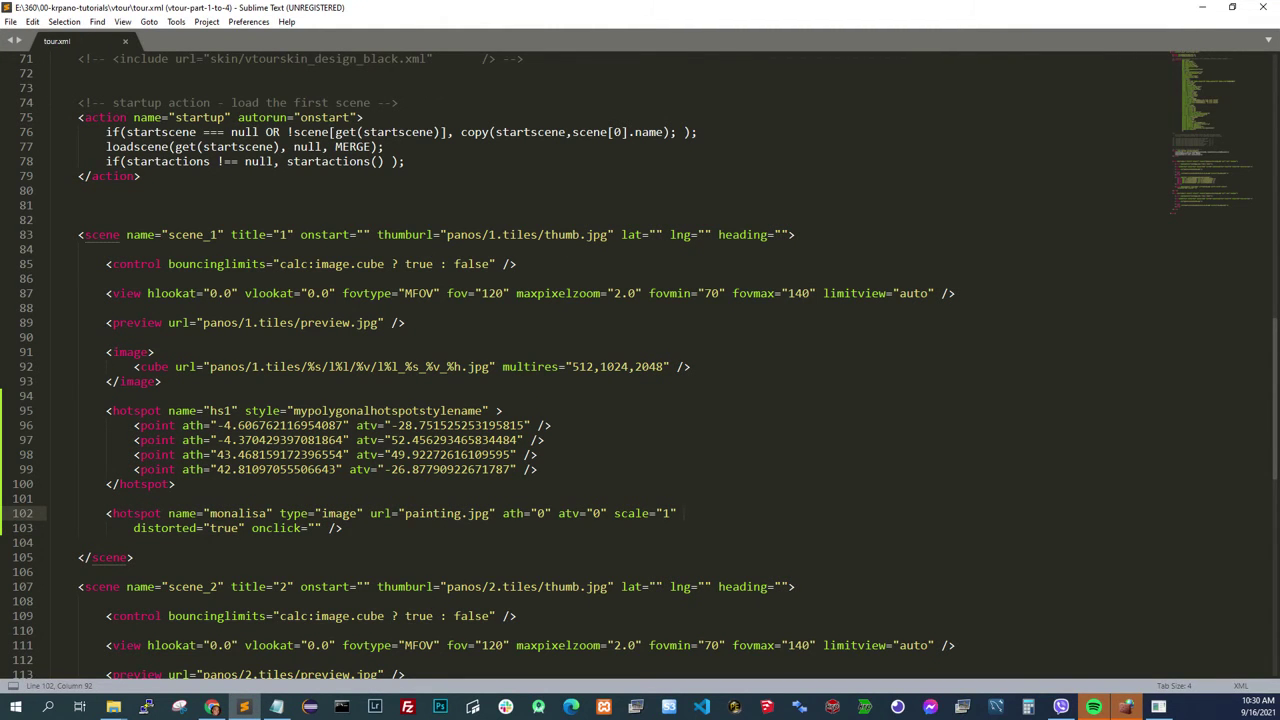
key("Return")
type("ath=\"136.8274230531473\" atv=\"13.70877094299664\" scale=\"0.2149999999999993\" rx=\"12.5\" ry=\"-18\" rz=\"-1\" (2x)")
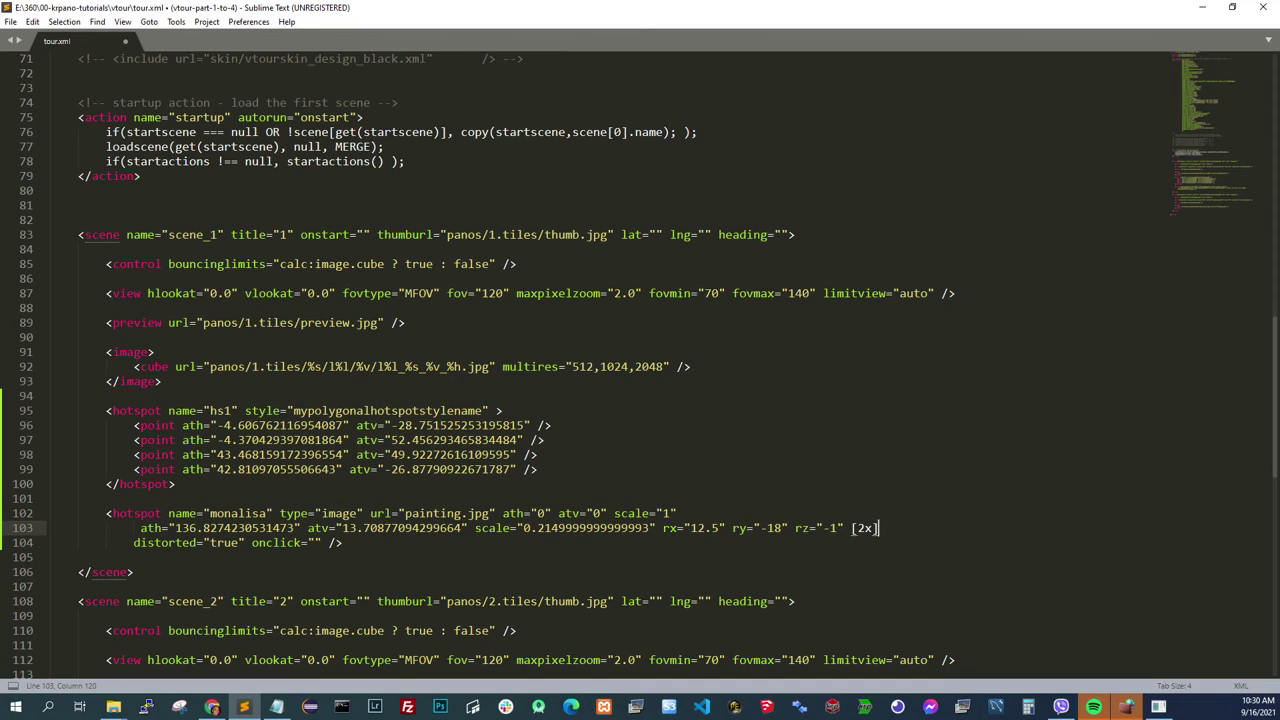
Delete the old ath="0" atv="0" scale="1" attributes and the stray [2x] from the monalisa hotspot, and save tour.xml.
left_click_drag(497, 513, 684, 513)
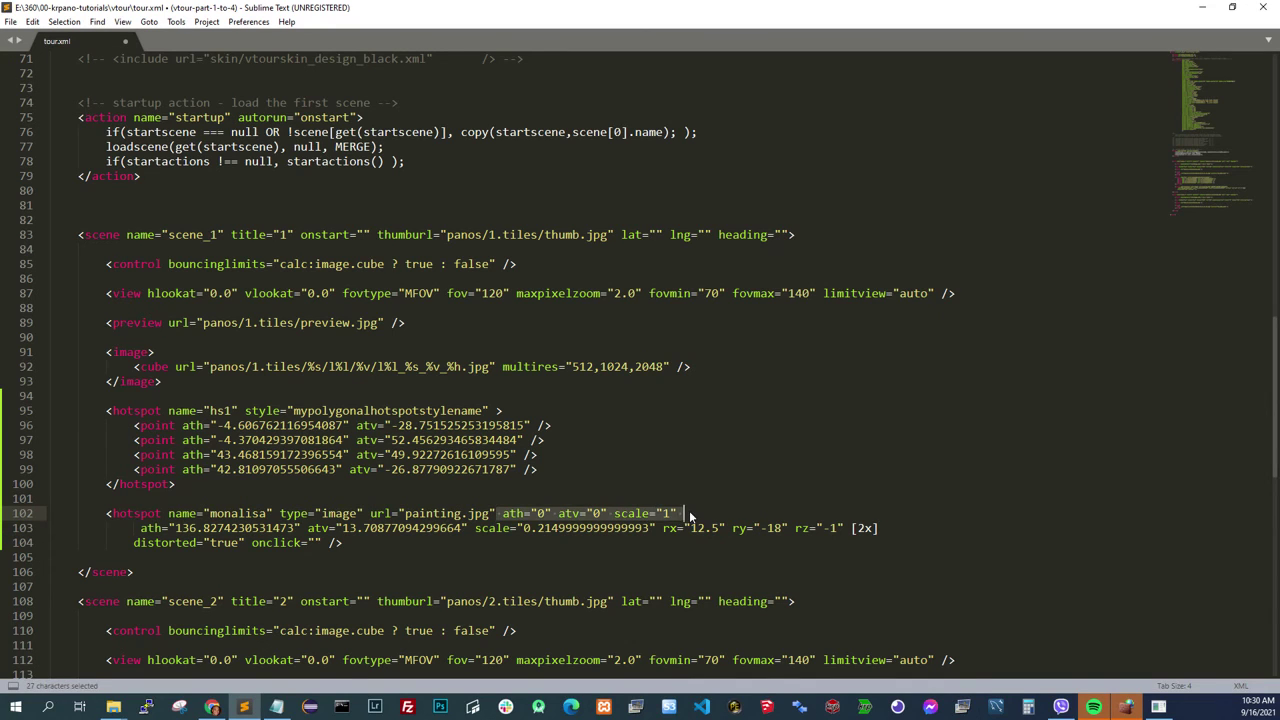
key("BackSpace")
left_click_drag(851, 527, 880, 528)
key("BackSpace")
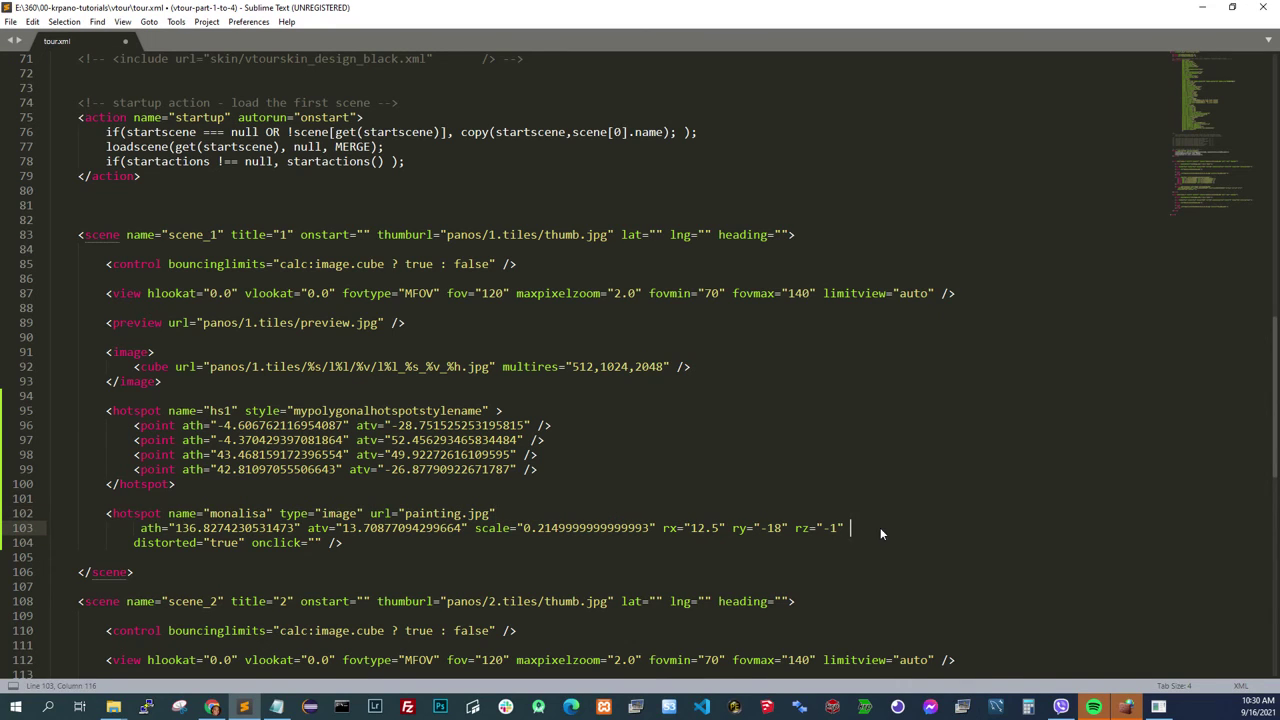
key("ctrl+s")
Switch to Chrome, reload the tour, and examine the painting on the wall and the door hotspot from several views.
left_click(212, 706)
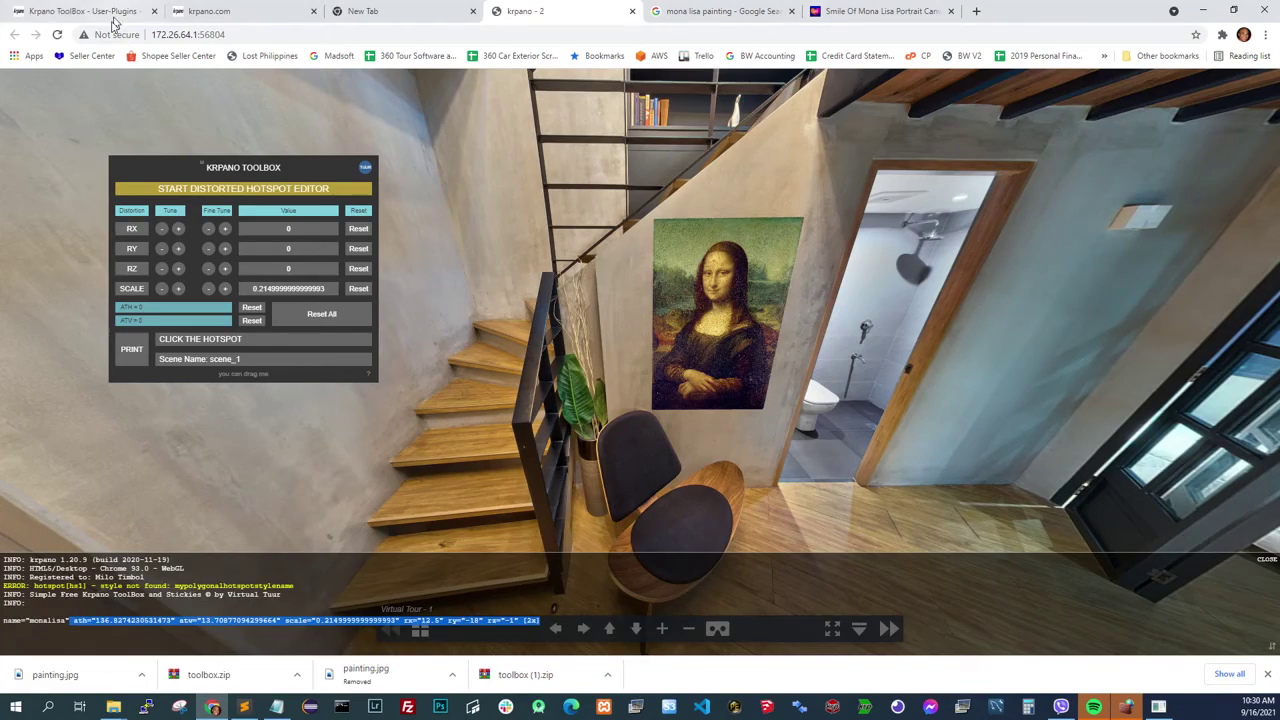
left_click(57, 34)
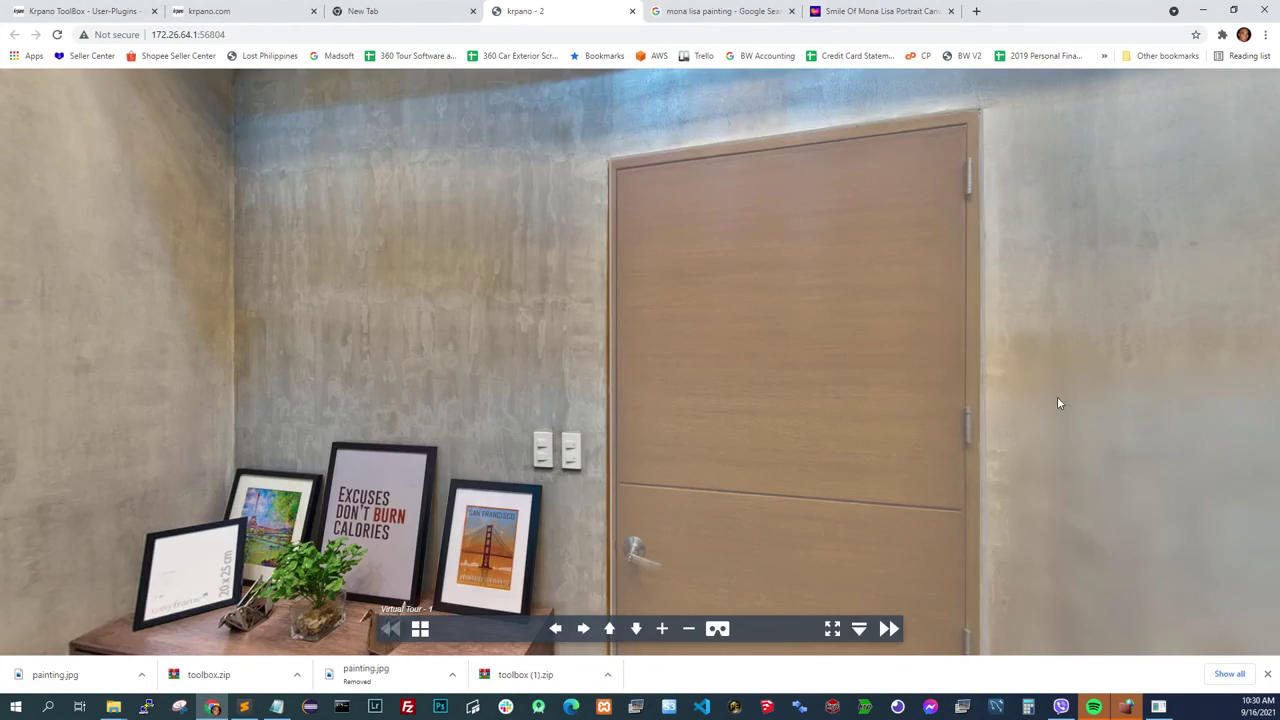
left_click_drag(1057, 396, 592, 209)
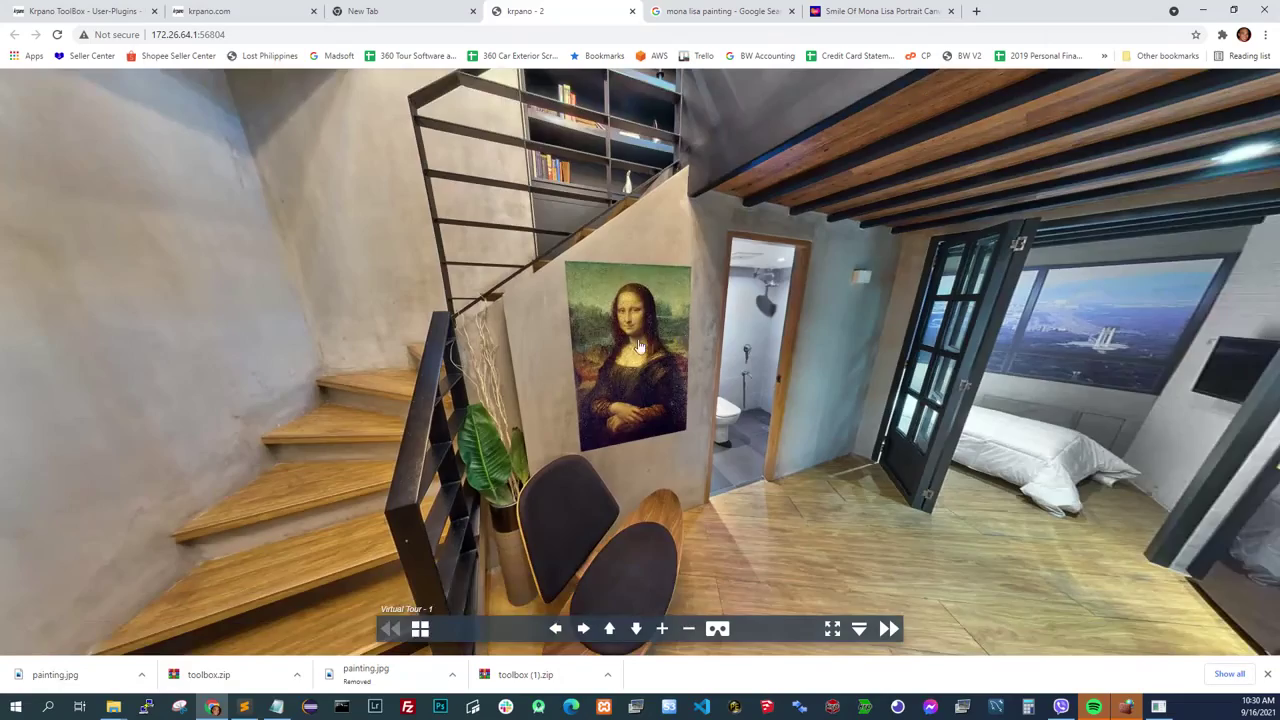
scroll(745, 338, "up", 5)
scroll(750, 300, "down", 4)
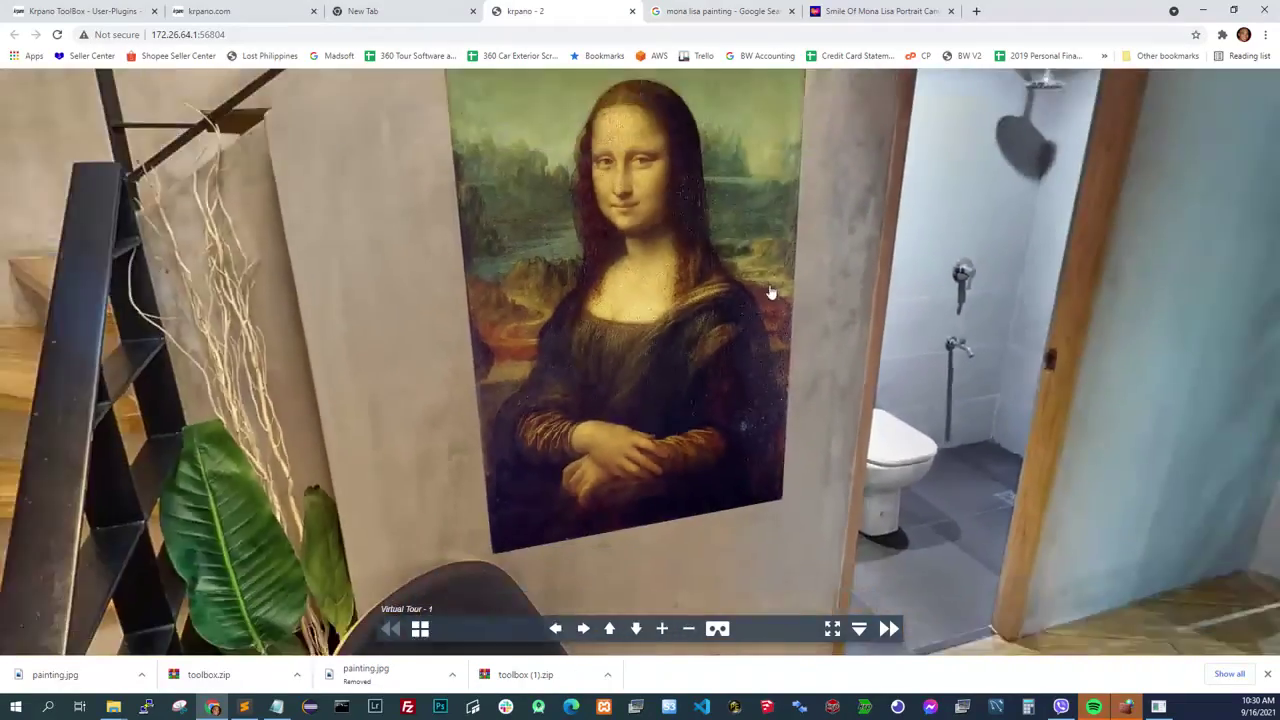
mouse_move(771, 320)
left_mouse_down()
mouse_move(766, 373)
mouse_move(761, 320)
left_mouse_up()
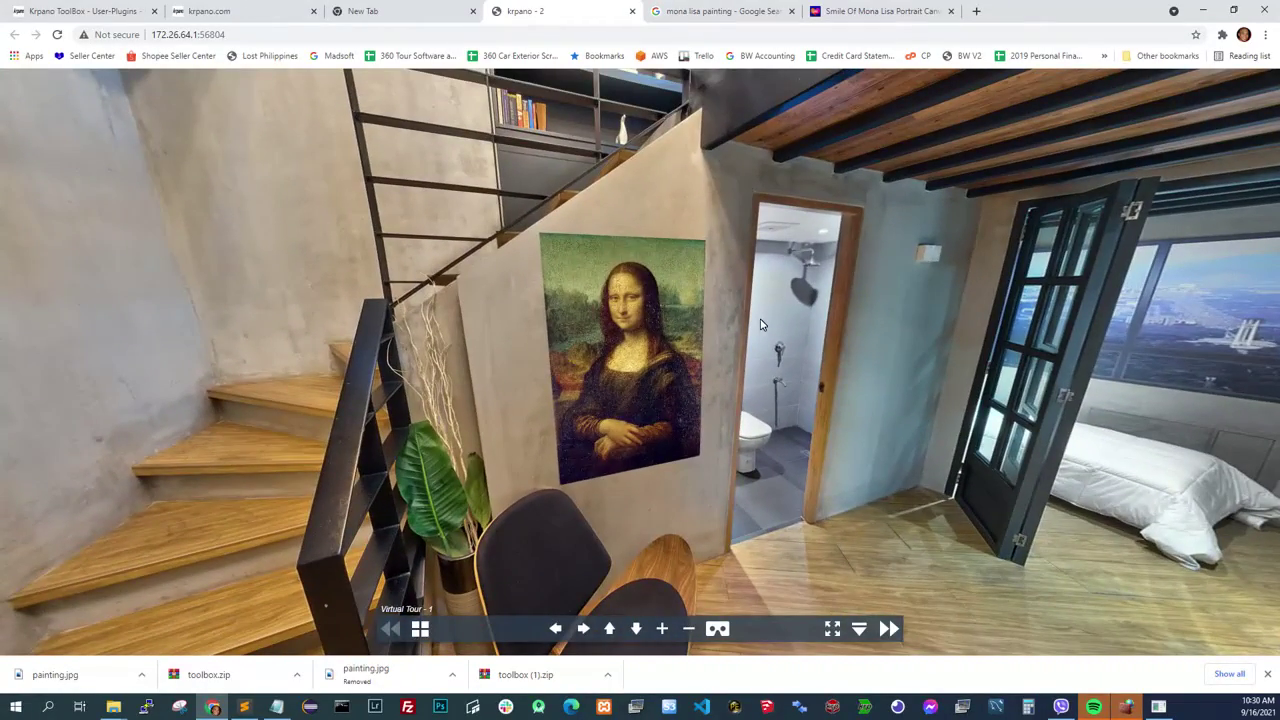
scroll(760, 324, "down", 3)
left_click_drag(534, 280, 625, 350)
left_click_drag(617, 397, 780, 340)
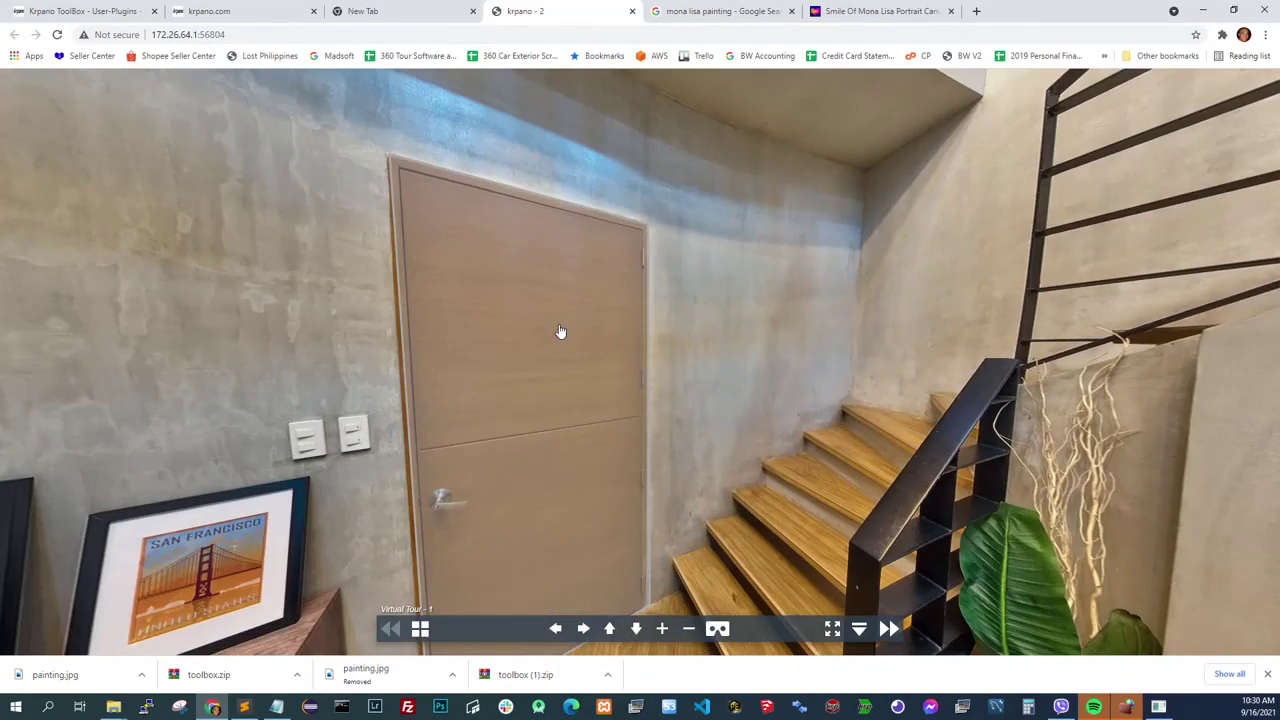
left_click_drag(534, 357, 469, 309)
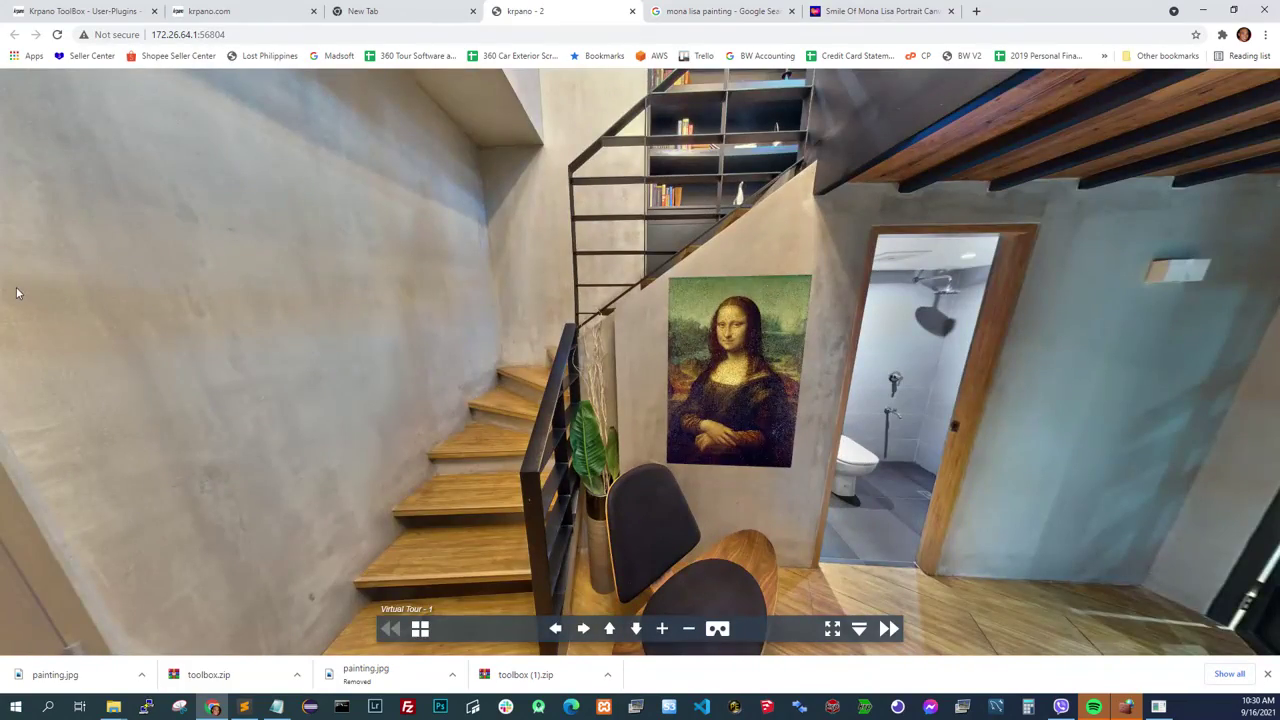